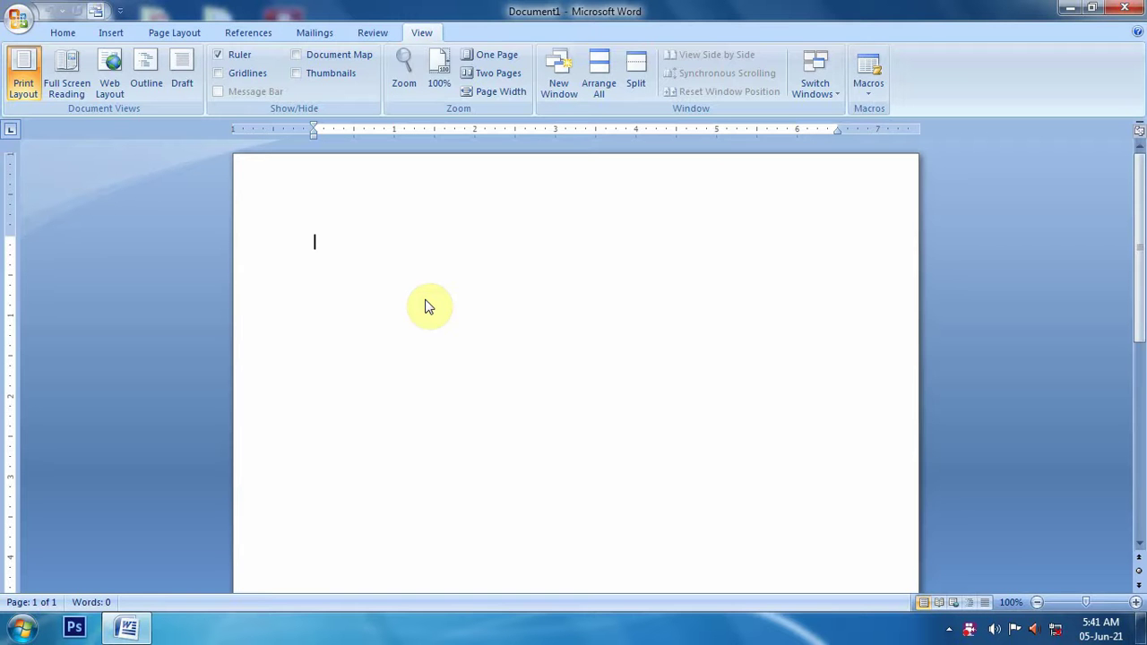
Look over the Page Layout settings of the blank document, scrolling down and back up
click(186, 34)
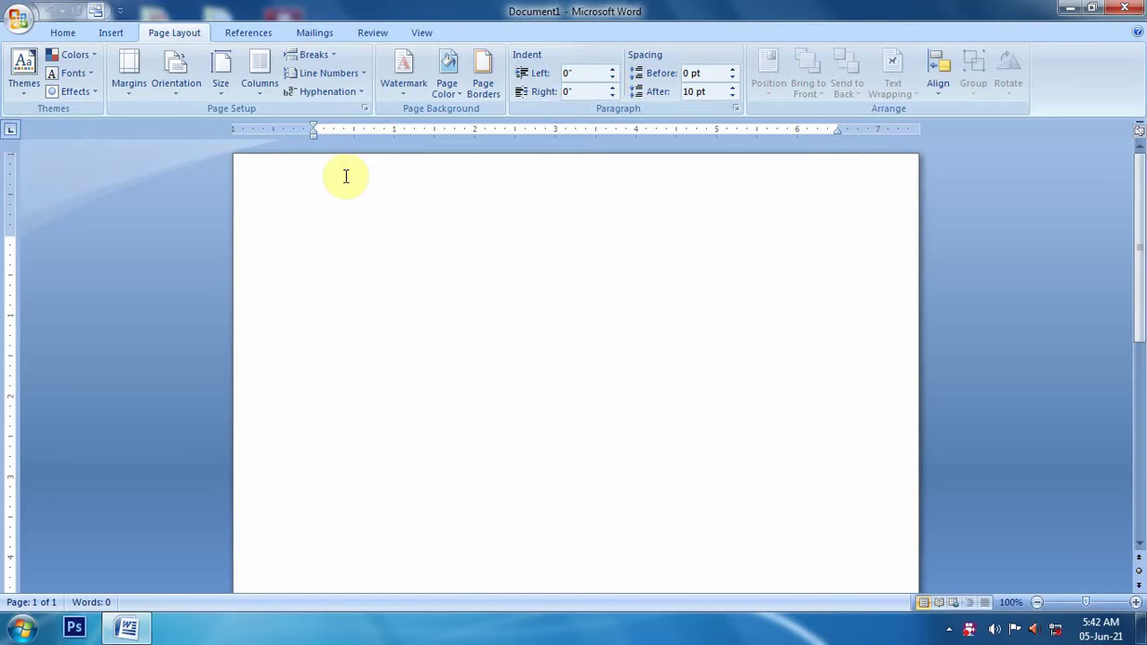
scroll(484, 321, down, 5)
scroll(479, 328, down, 5)
scroll(659, 366, up, 3)
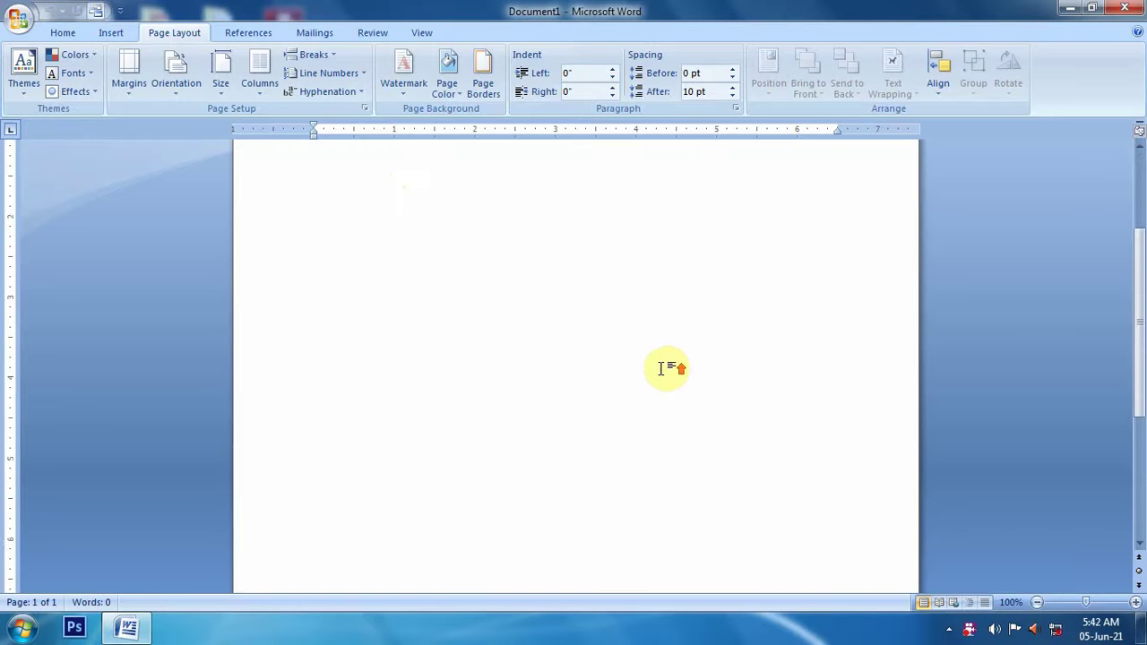
scroll(659, 366, up, 2)
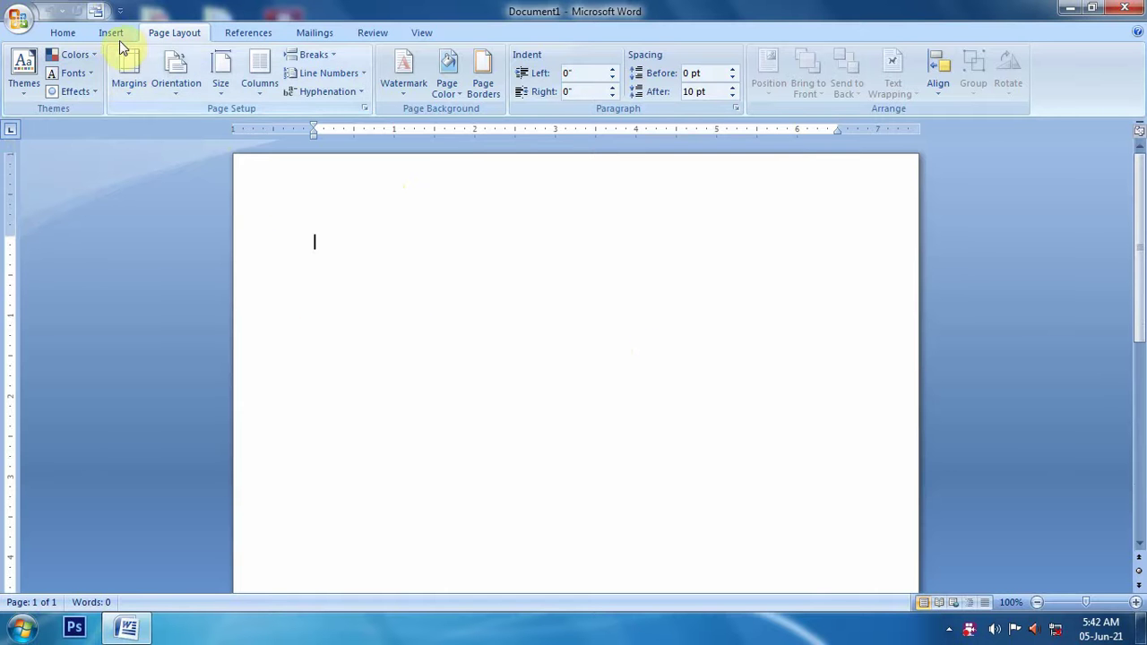
Insert two blank pages from the Insert commands
click(110, 33)
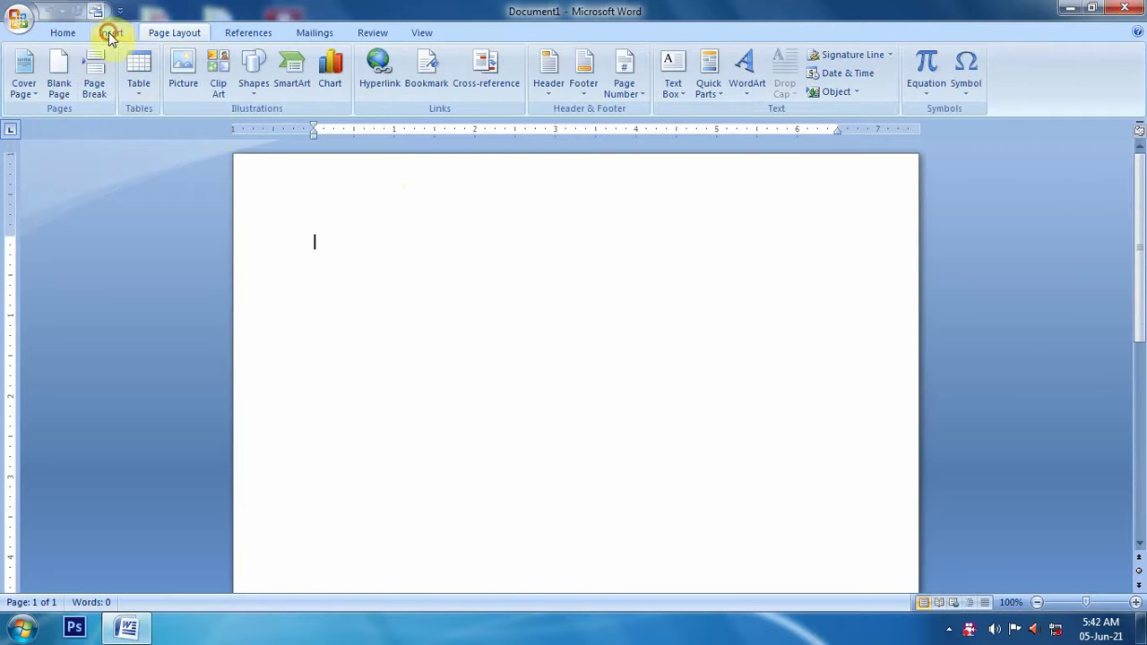
click(59, 81)
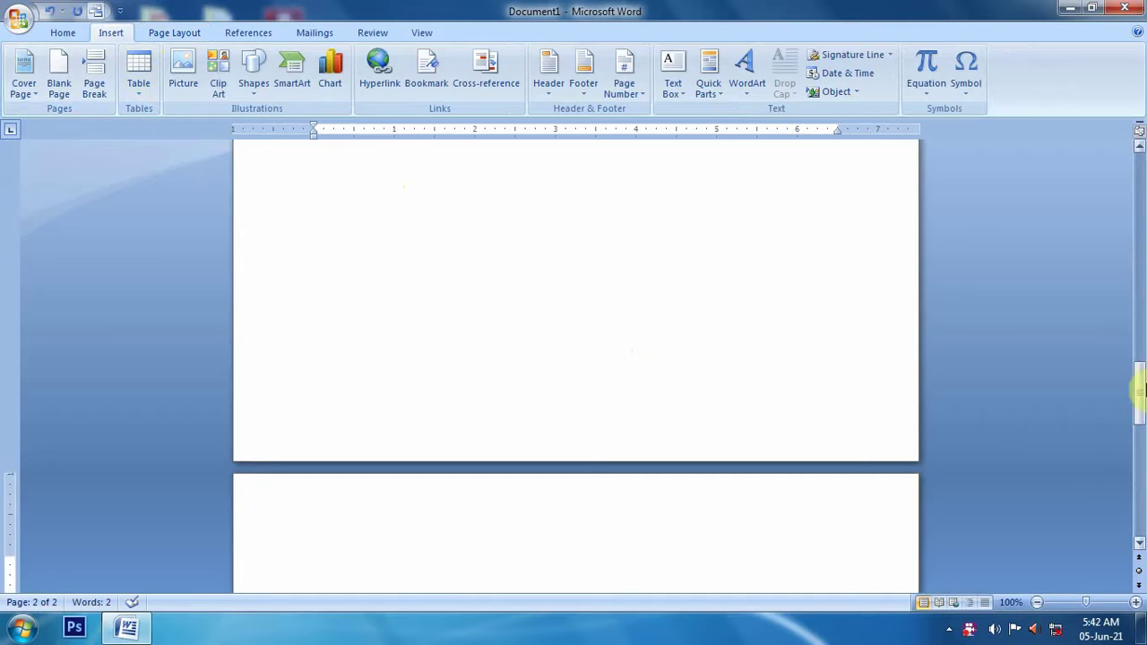
mouse_move(1139, 384)
mouse_down()
mouse_move(1143, 296)
mouse_move(1140, 474)
mouse_up()
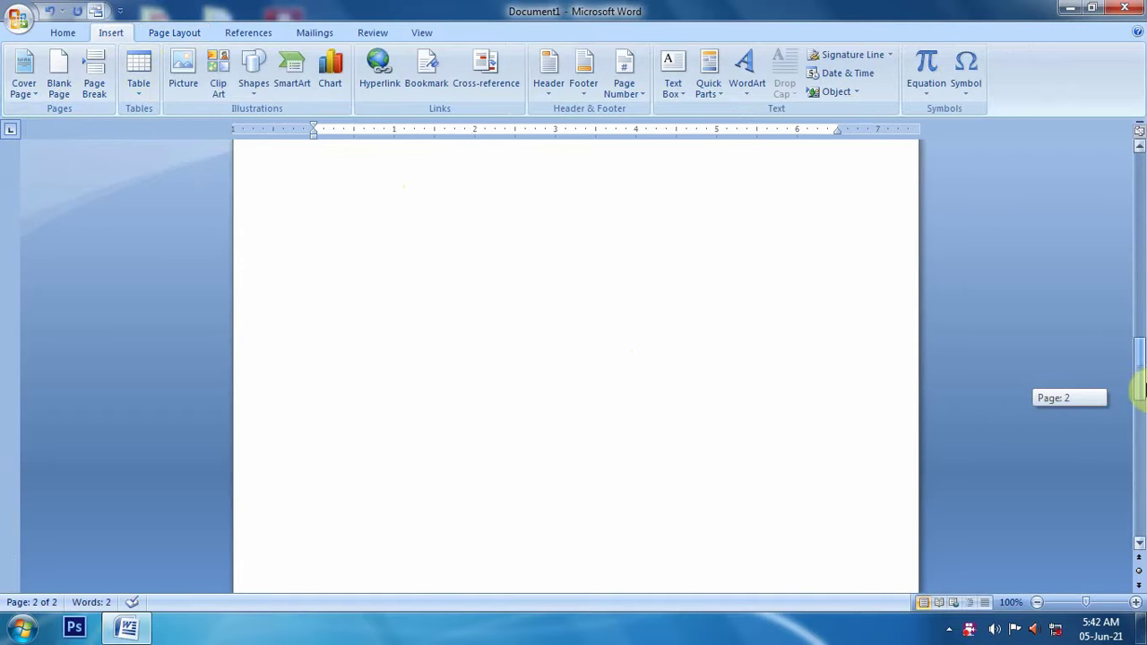
click(58, 77)
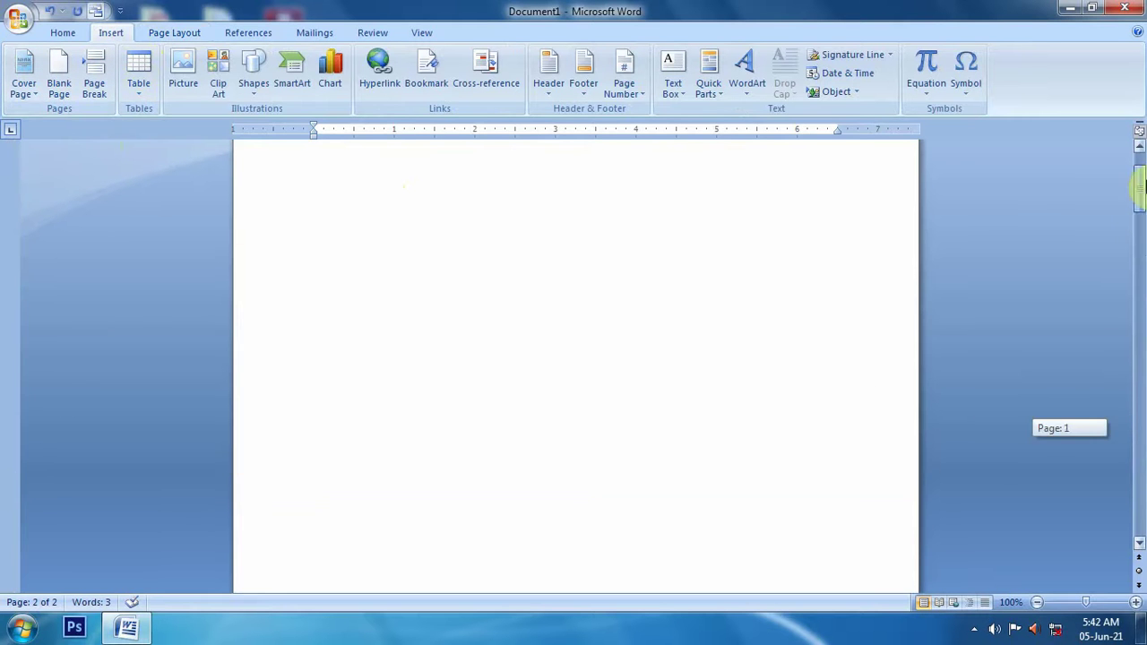
drag(1140, 433, 1137, 147)
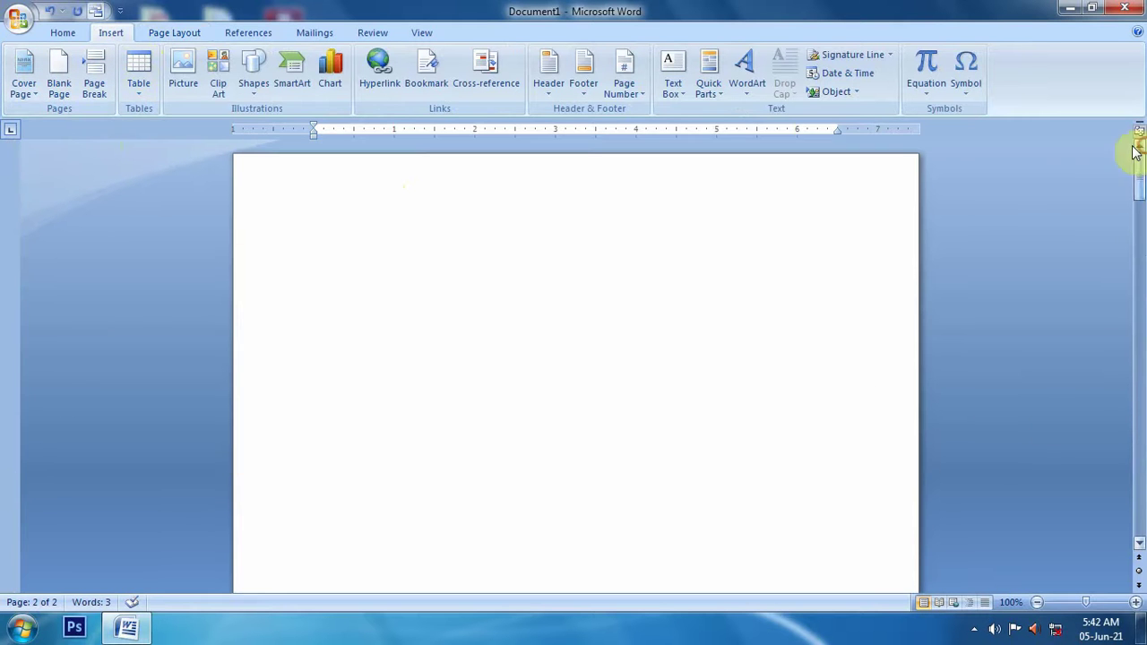
Zoom out to 40% and click into pages 1, 2 and 3 in turn
click(1037, 603)
click(1038, 602)
click(1037, 603)
click(1037, 603)
click(1037, 602)
click(1037, 603)
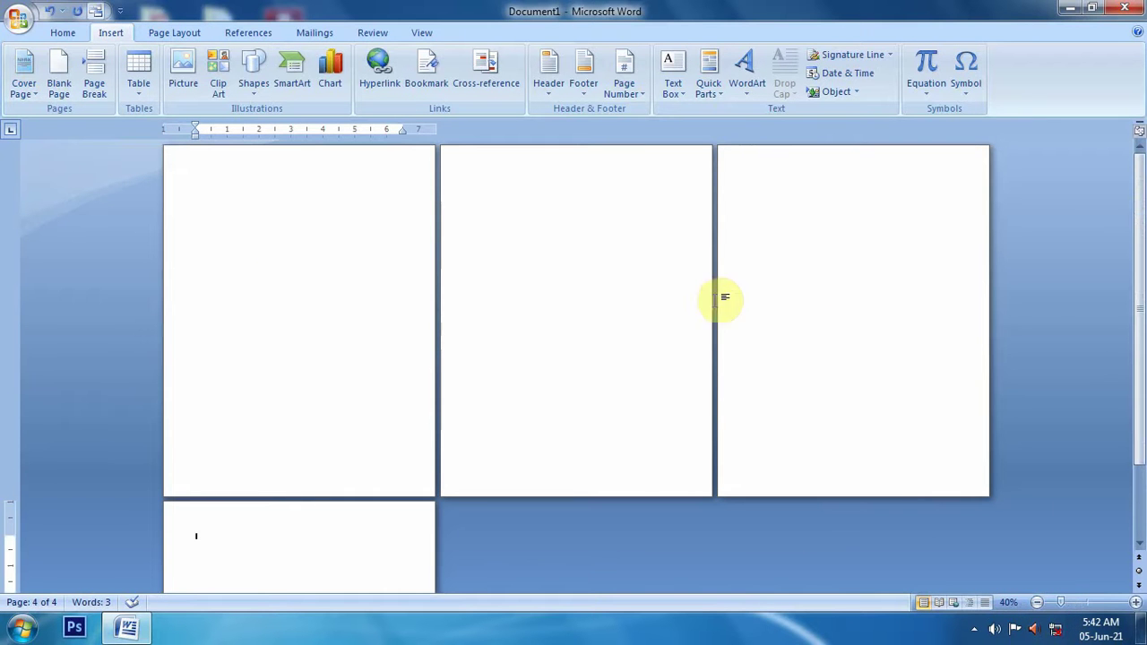
click(305, 176)
click(525, 207)
click(773, 203)
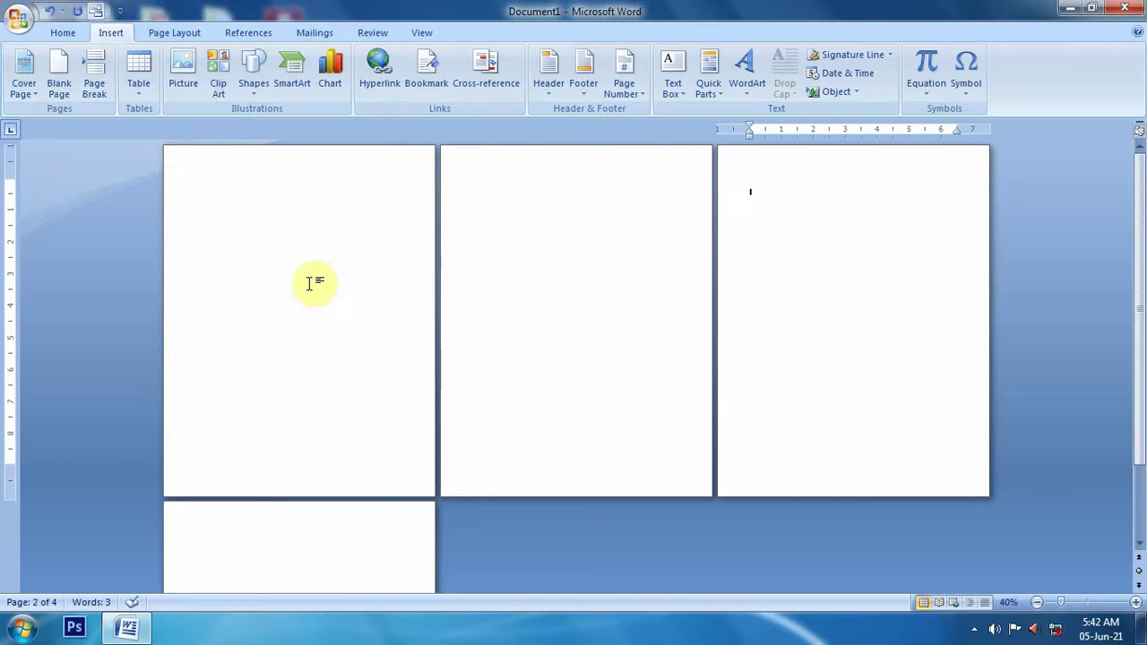
Select across the page breaks on pages 2 and 3, then open and close header editing
click(795, 473)
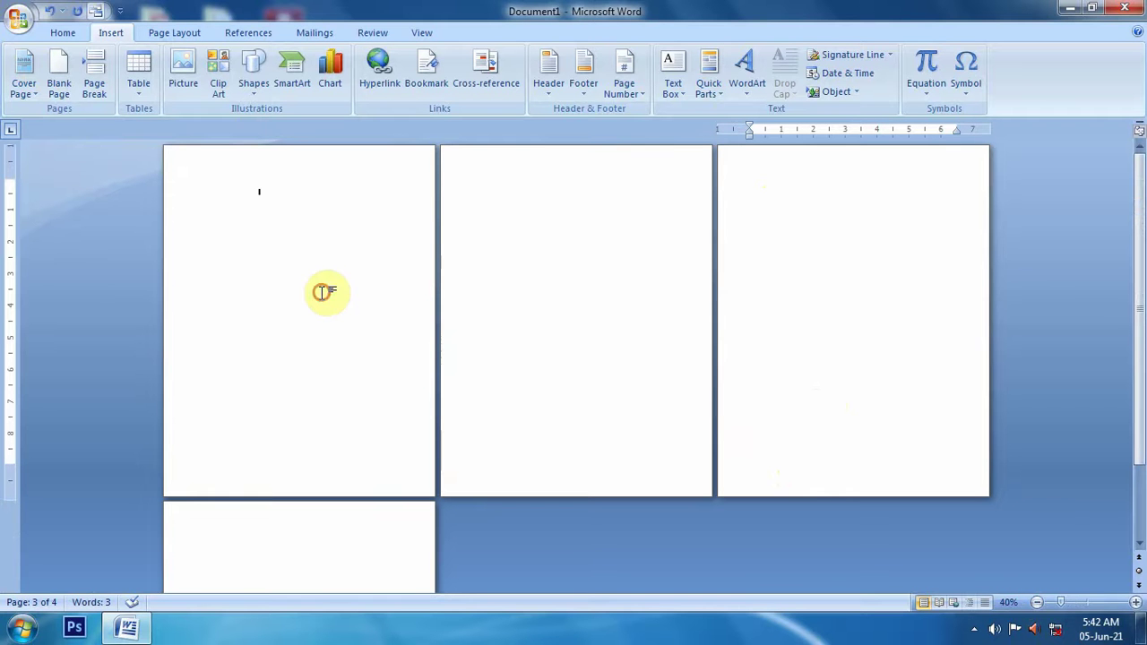
drag(323, 291, 755, 487)
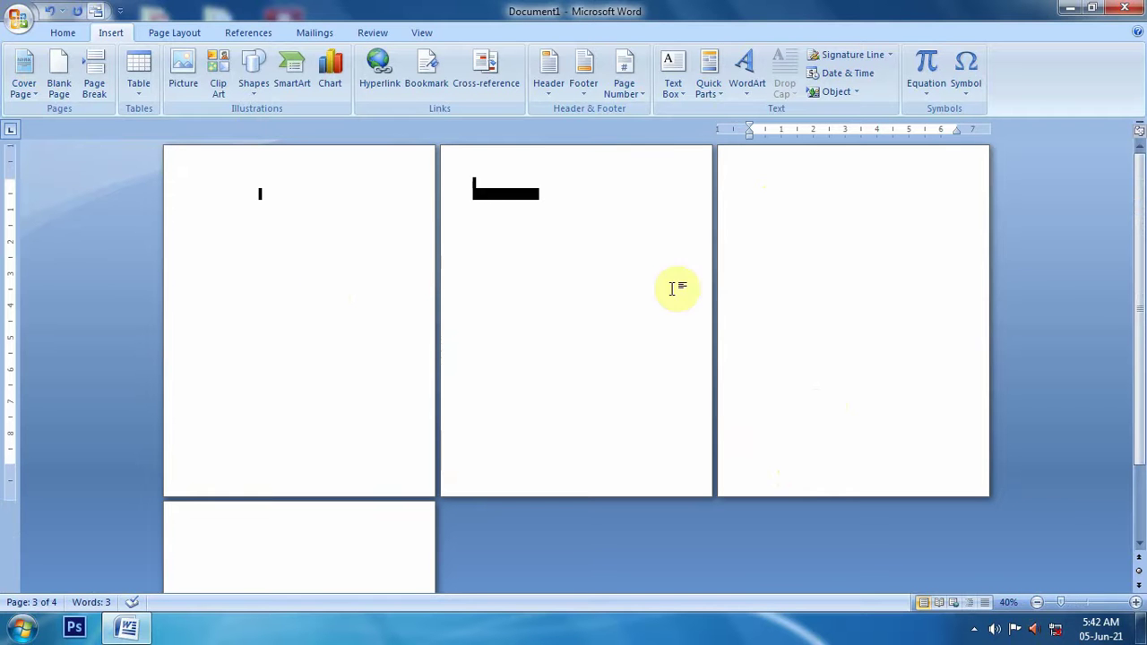
click(754, 487)
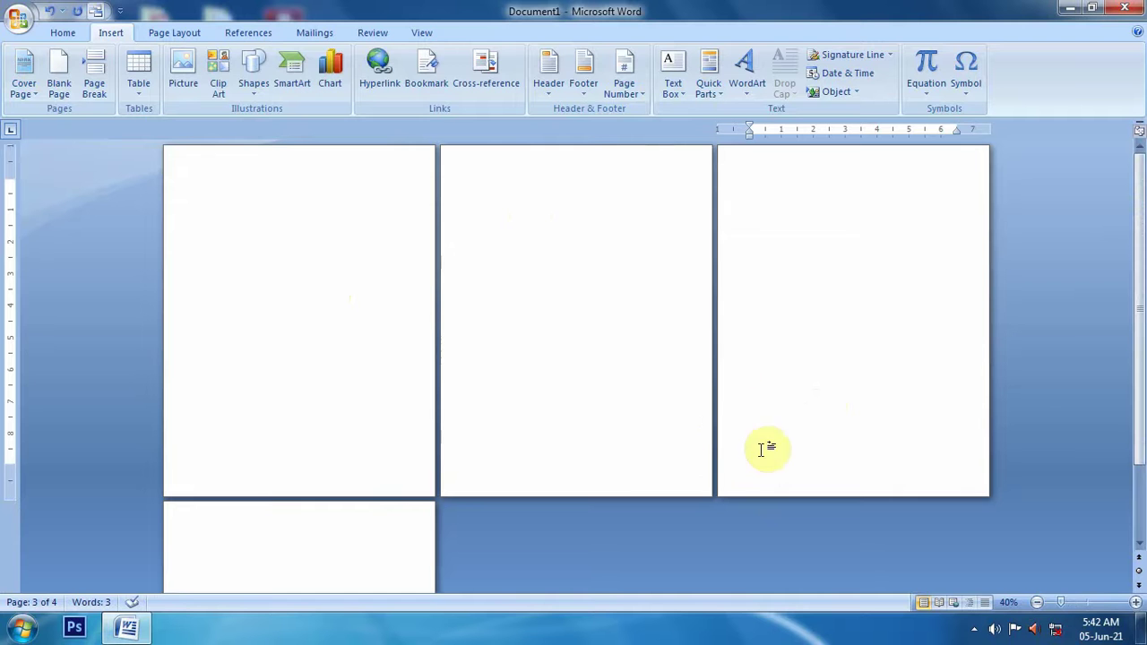
double_click(741, 477)
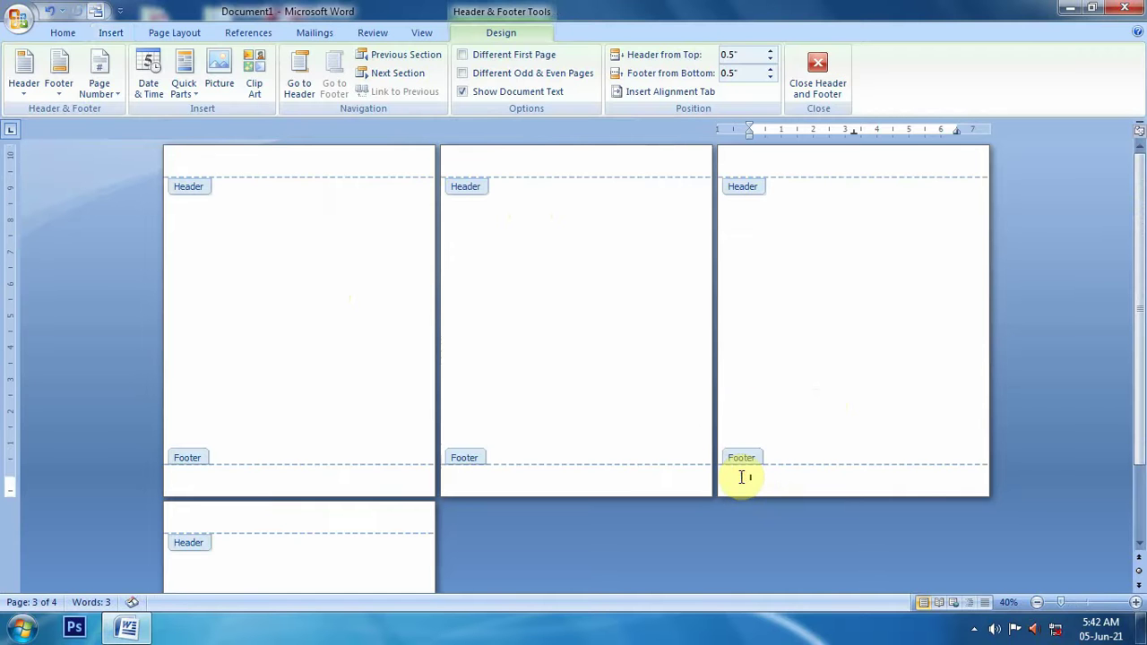
click(825, 84)
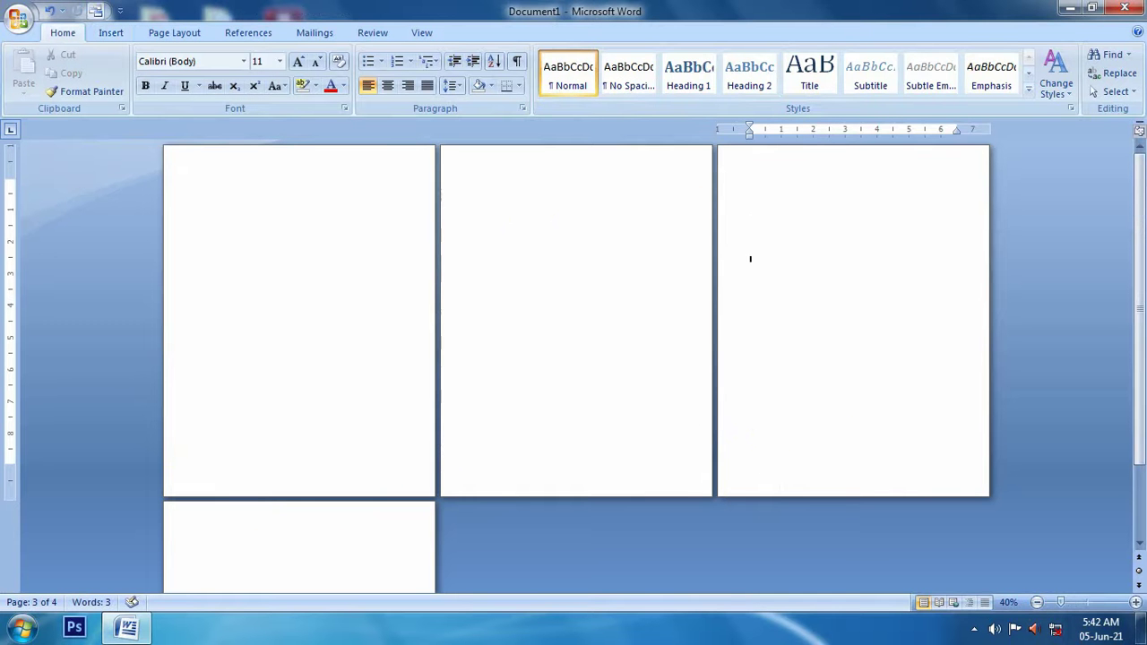
Zoom back to 100% and place the caret at the top of page 1
click(1135, 603)
click(1135, 603)
click(1135, 603)
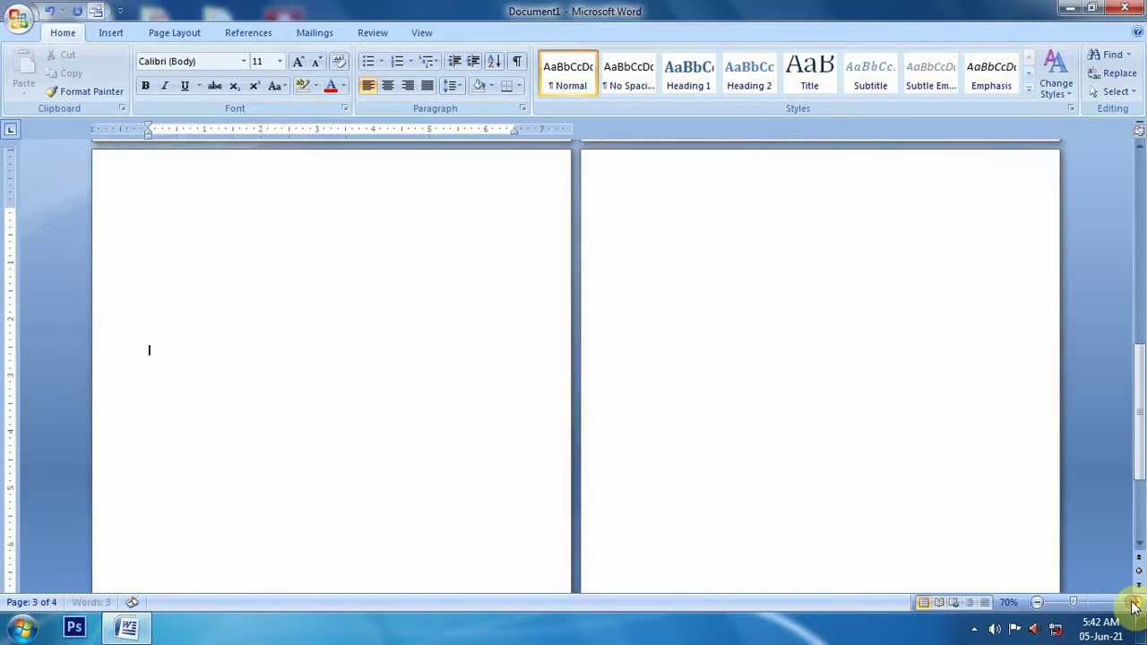
click(1135, 604)
click(1135, 603)
click(1135, 604)
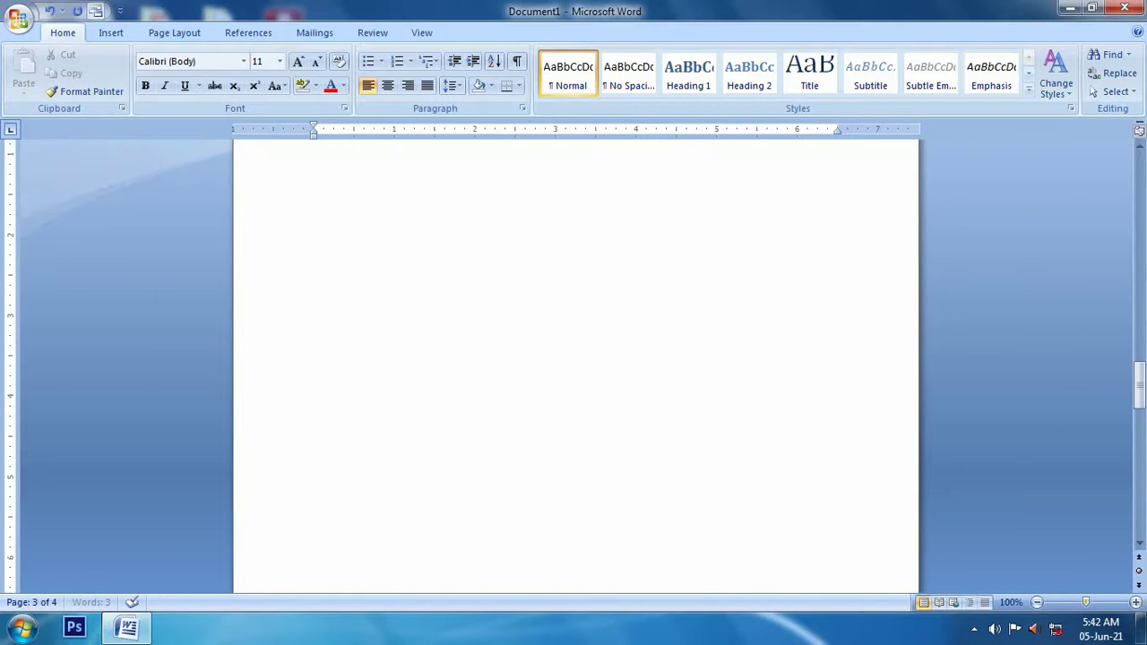
scroll(897, 639, down, 2)
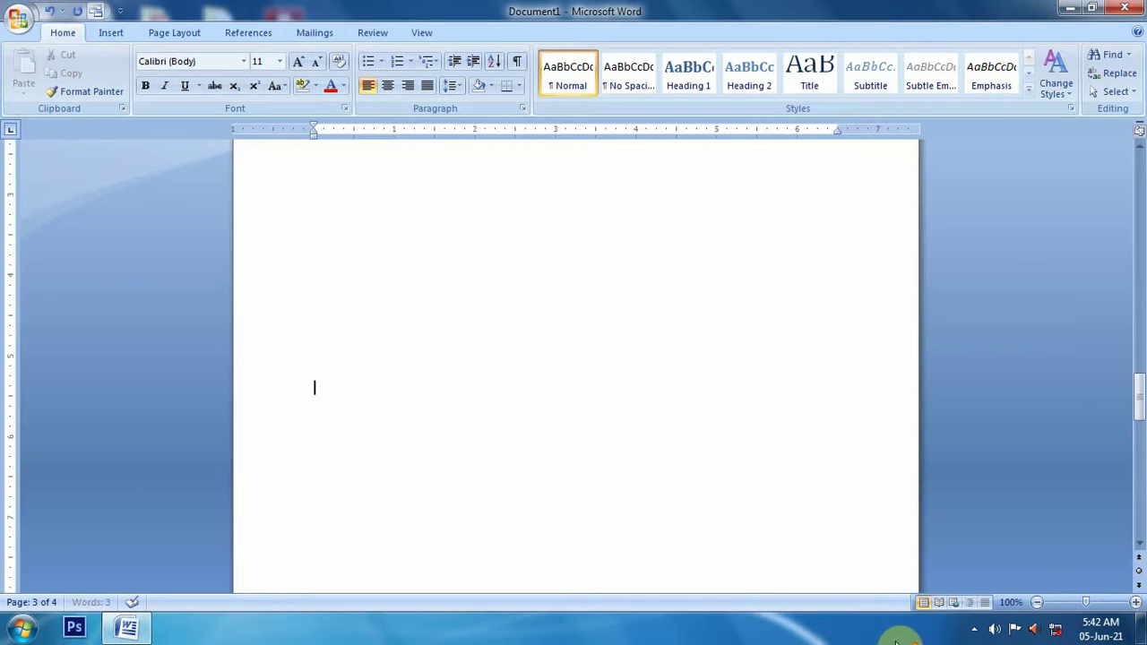
scroll(897, 639, down, 3)
scroll(896, 638, down, 3)
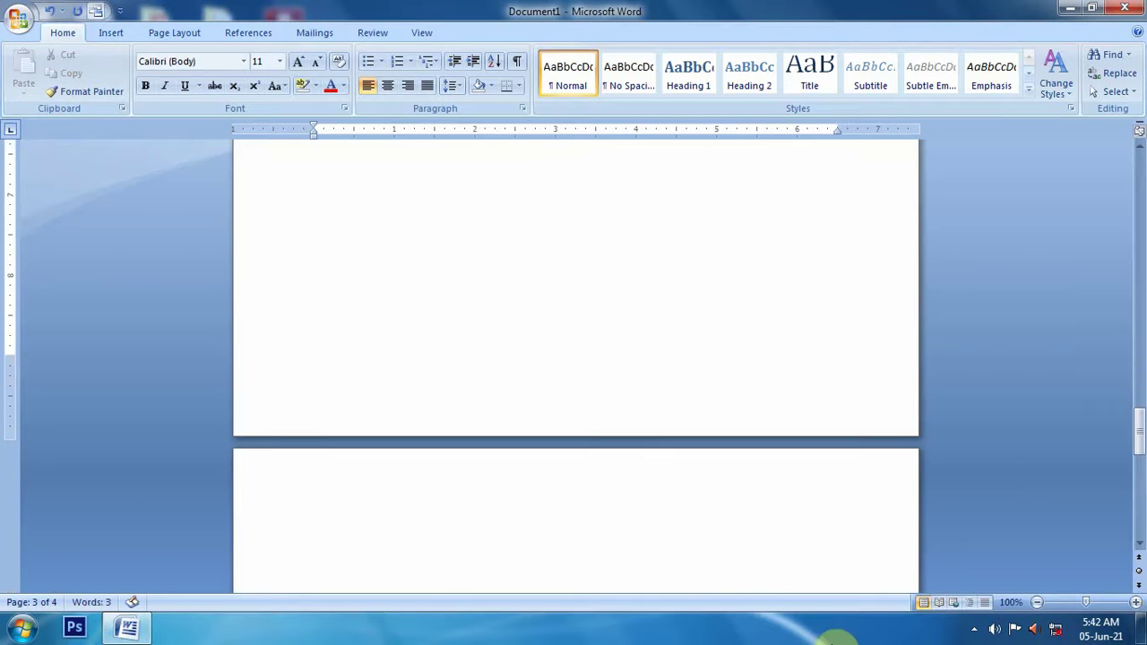
drag(1139, 448, 1141, 166)
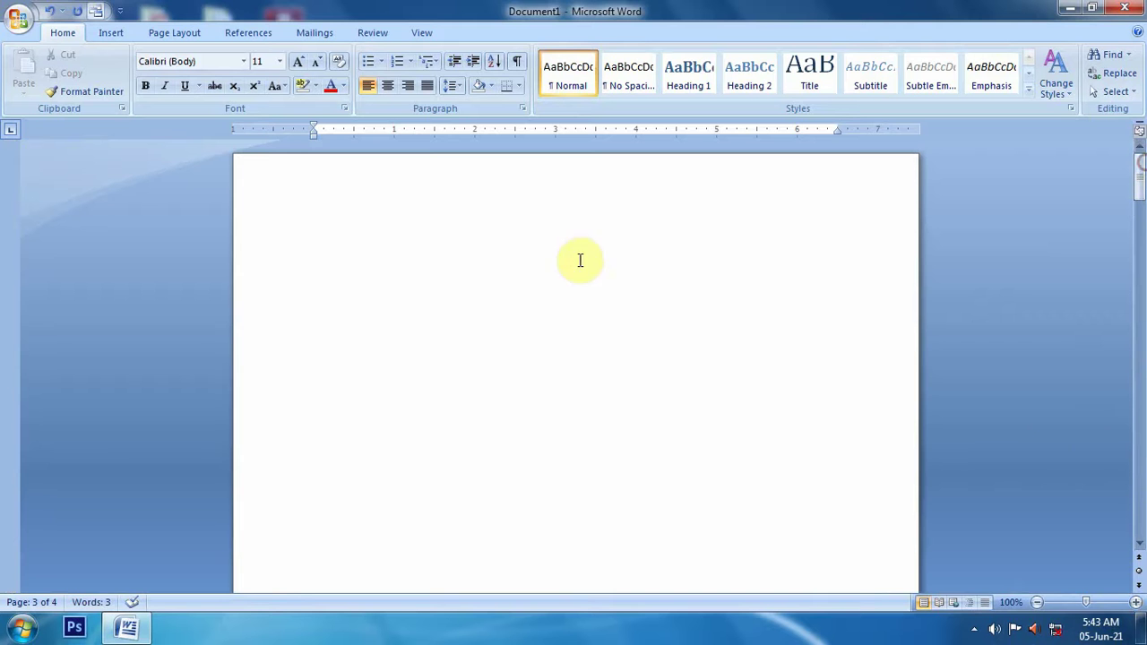
click(476, 230)
Generate sample text with =rand(25) and zoom out to view three pages across
text(=rand(25)
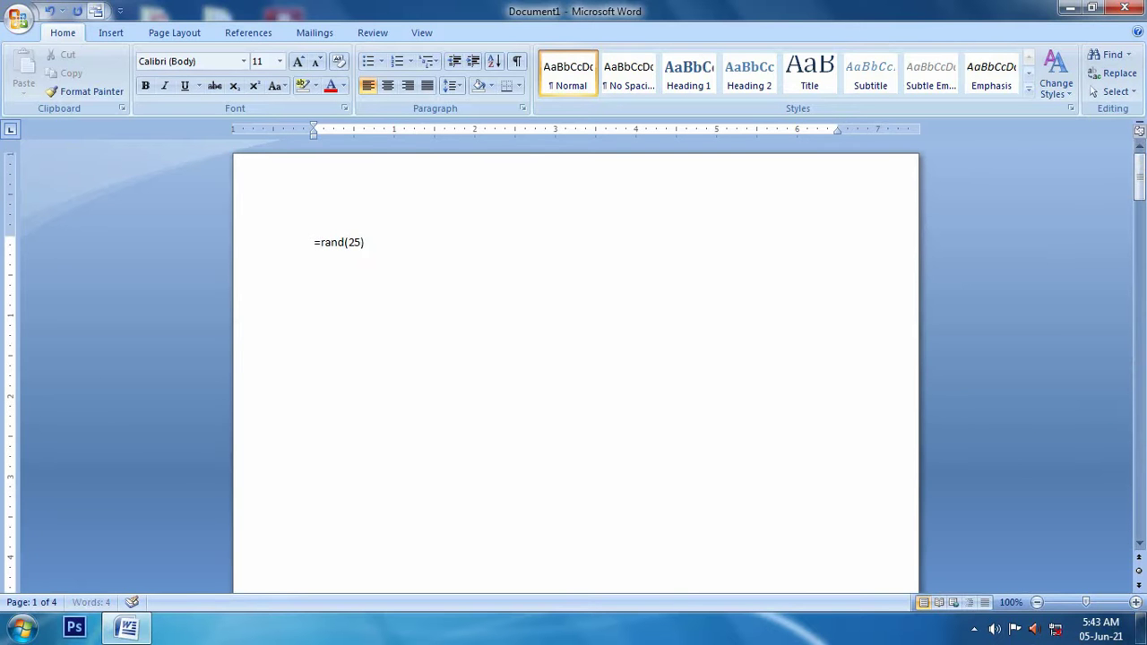
key(Return)
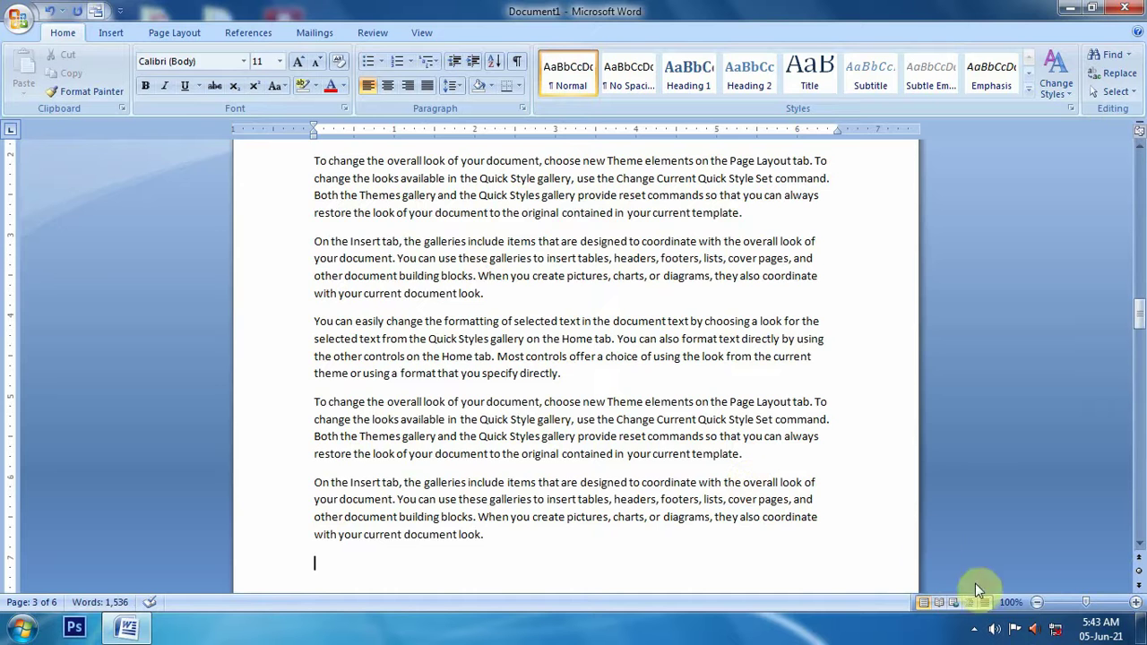
click(1037, 603)
click(1037, 602)
click(1037, 603)
click(1037, 602)
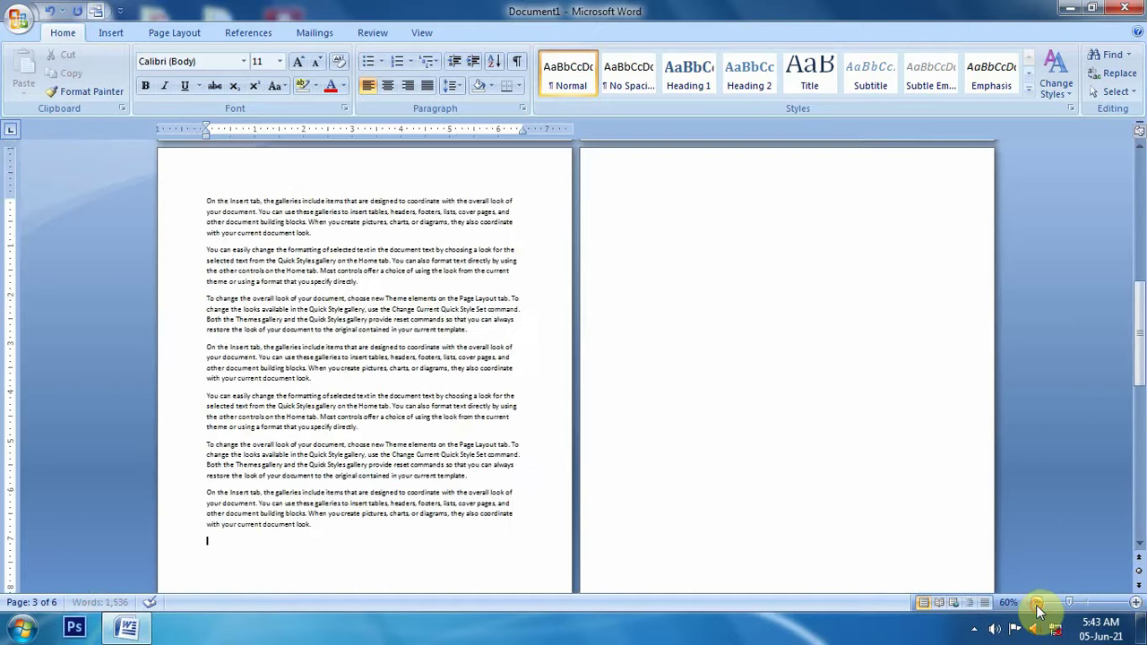
click(1037, 605)
scroll(972, 556, down, 5)
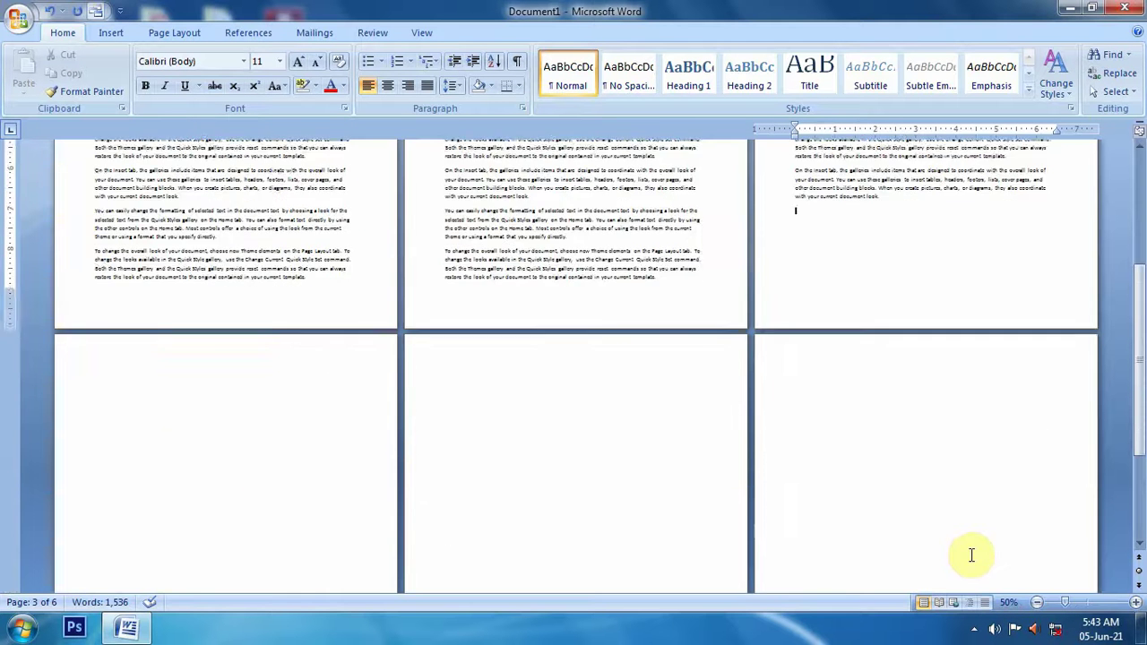
scroll(972, 555, down, 3)
scroll(972, 556, down, 2)
scroll(972, 556, up, 6)
scroll(968, 550, up, 3)
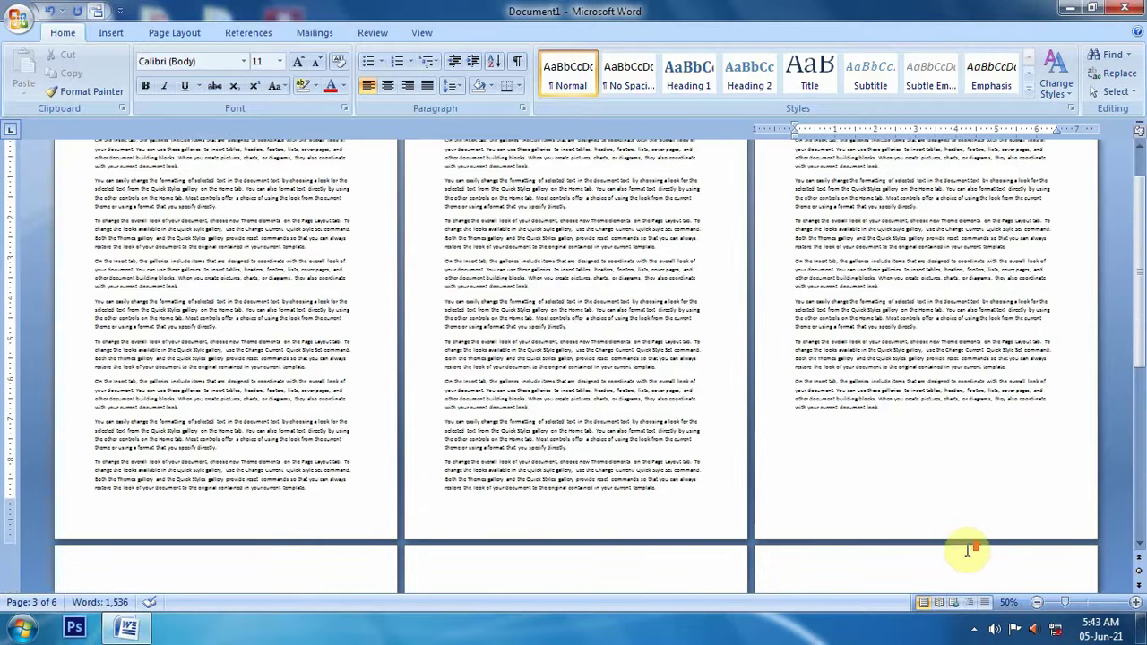
Paste copies of the last paragraph below page 3's text, undoing the one that spilled onto page 4
click(883, 413)
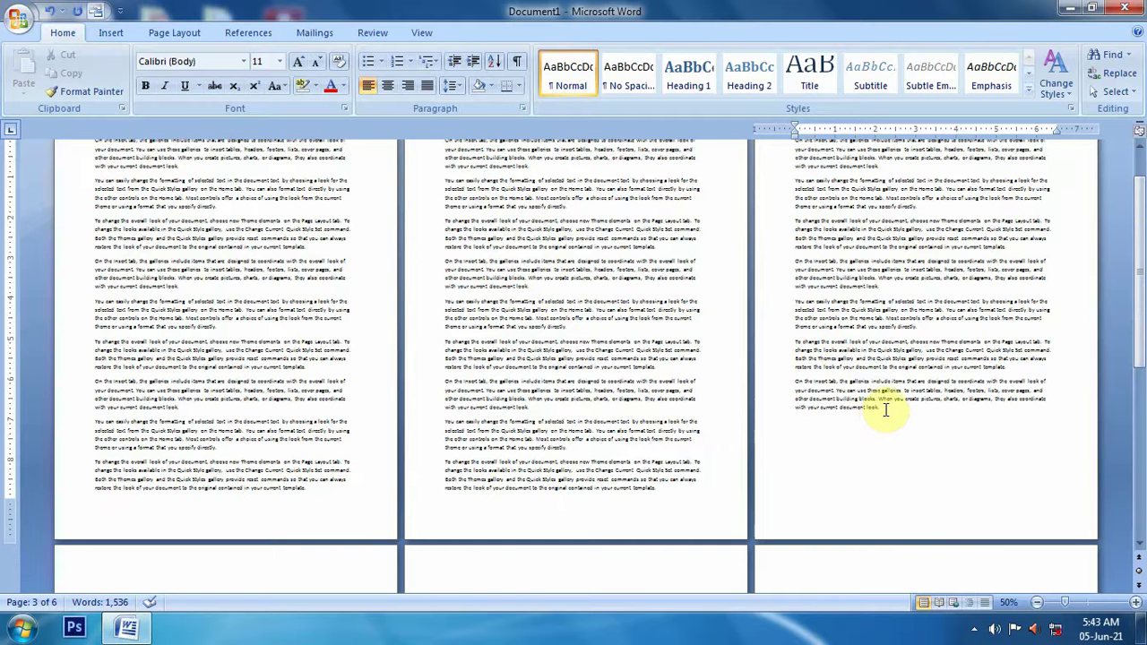
drag(886, 411, 795, 379)
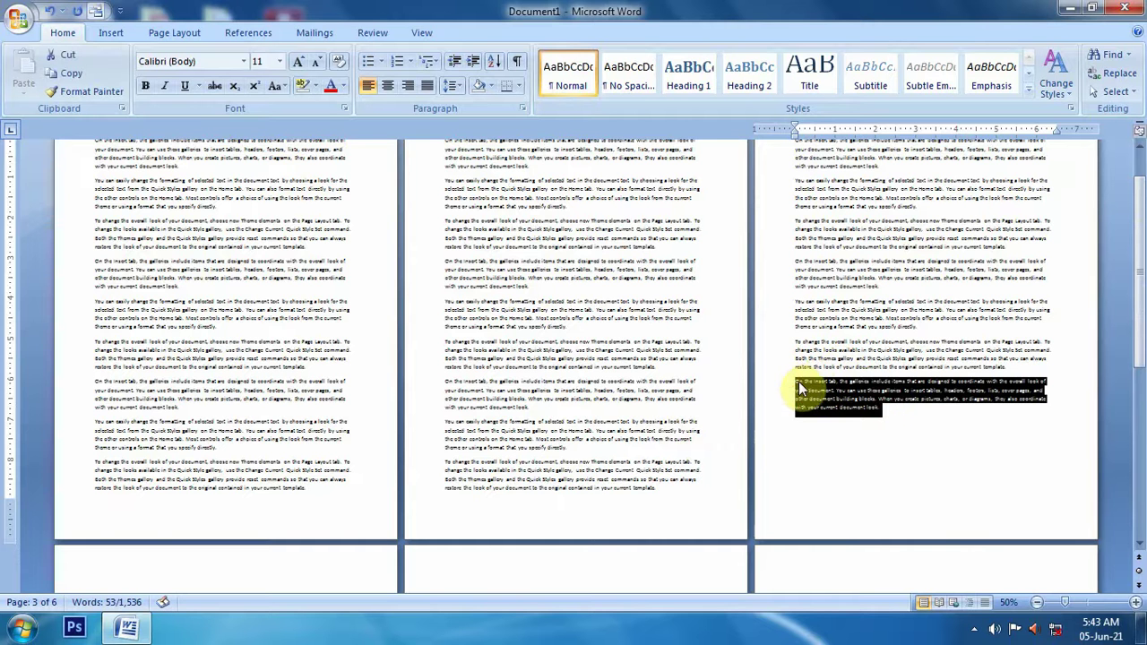
click(811, 429)
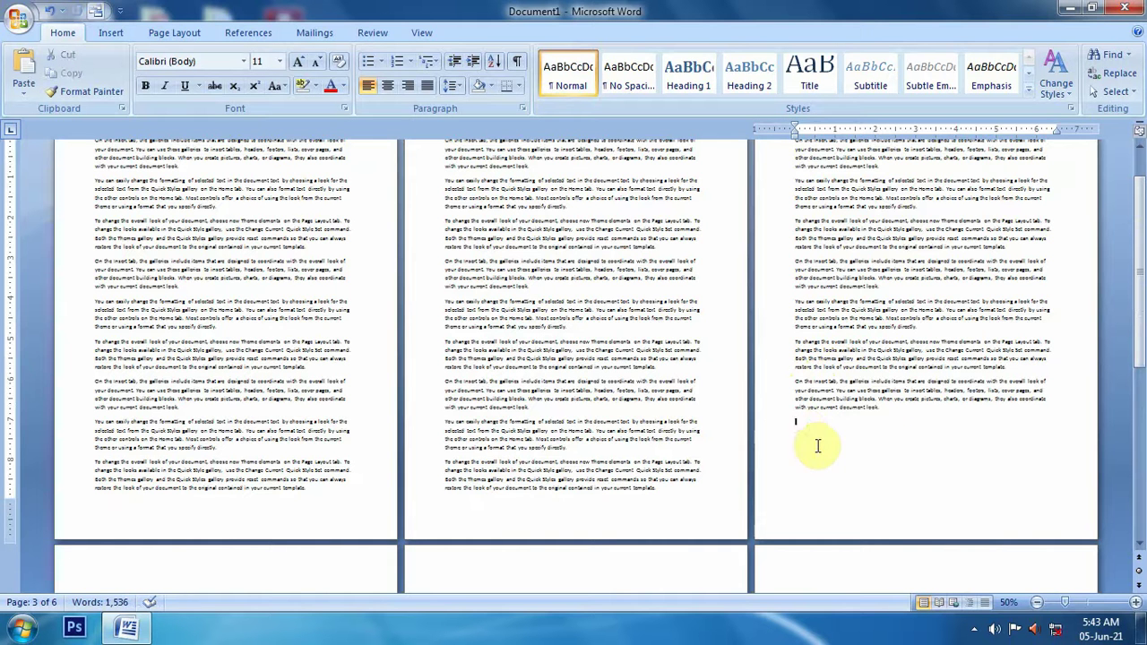
key(ctrl+v)
key(ctrl+v)
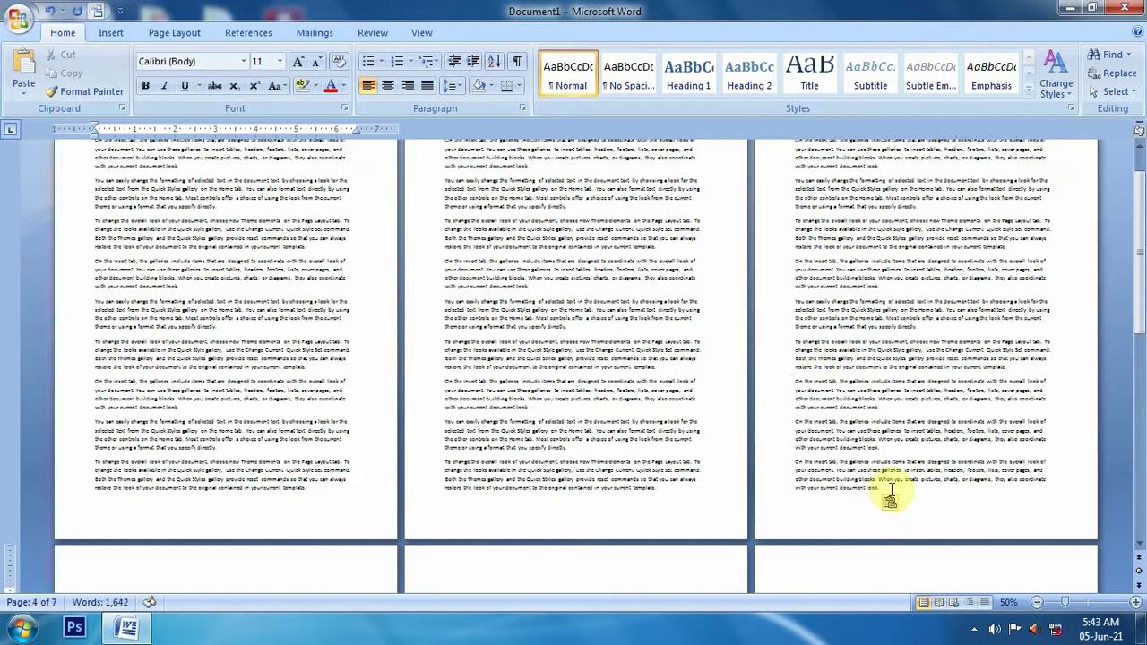
click(889, 487)
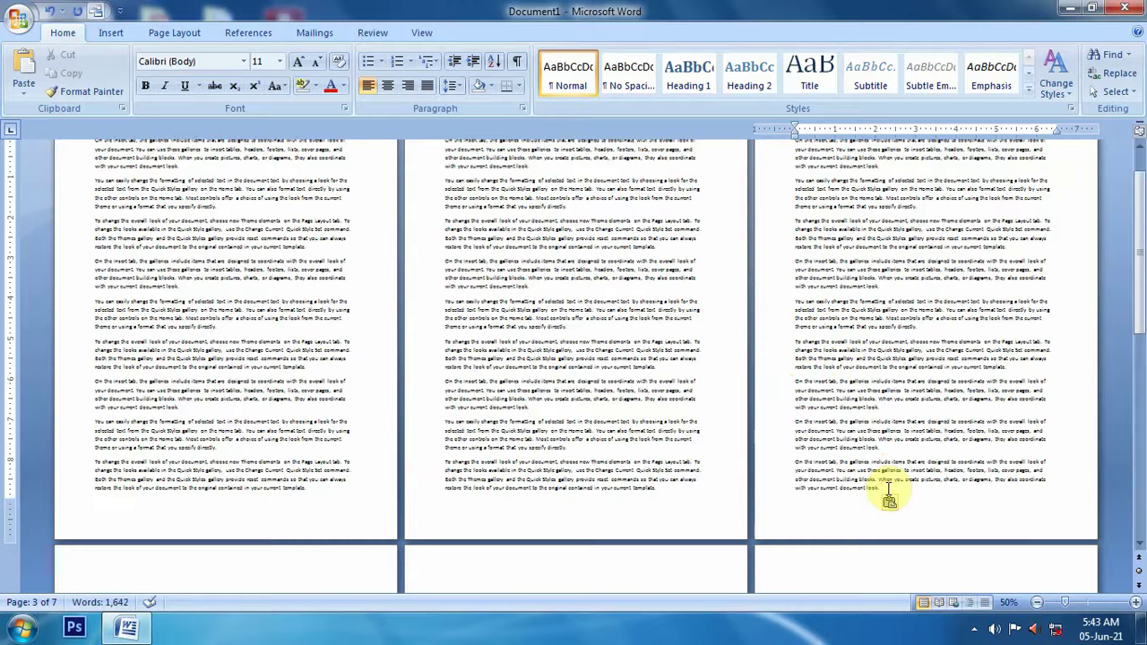
key(ctrl+v)
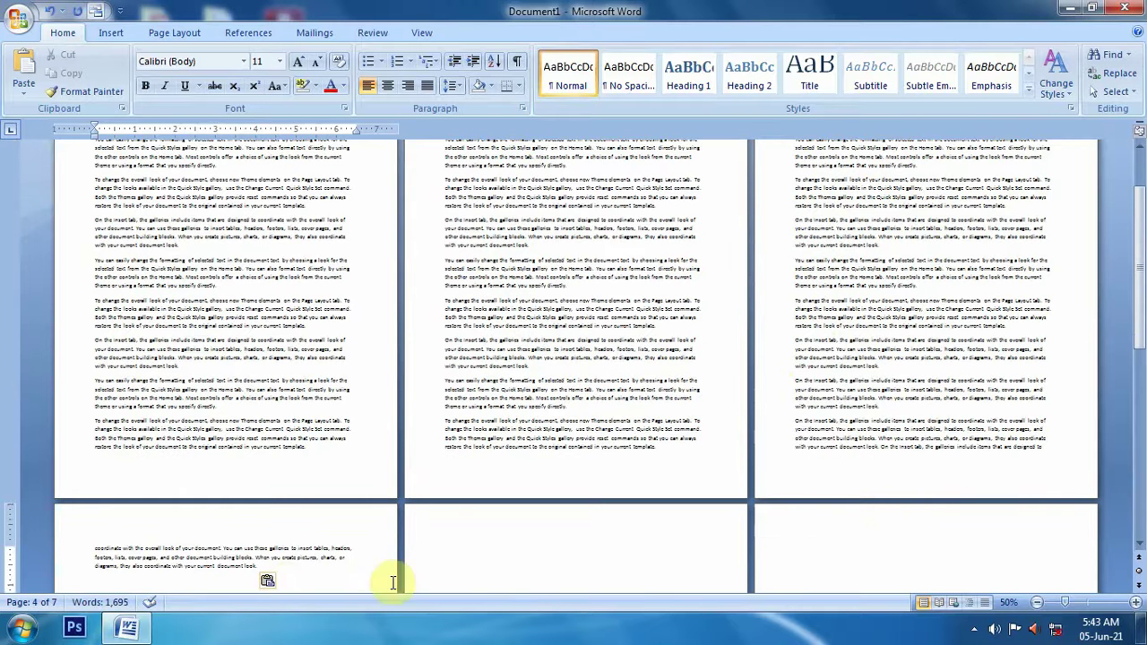
key(ctrl+z)
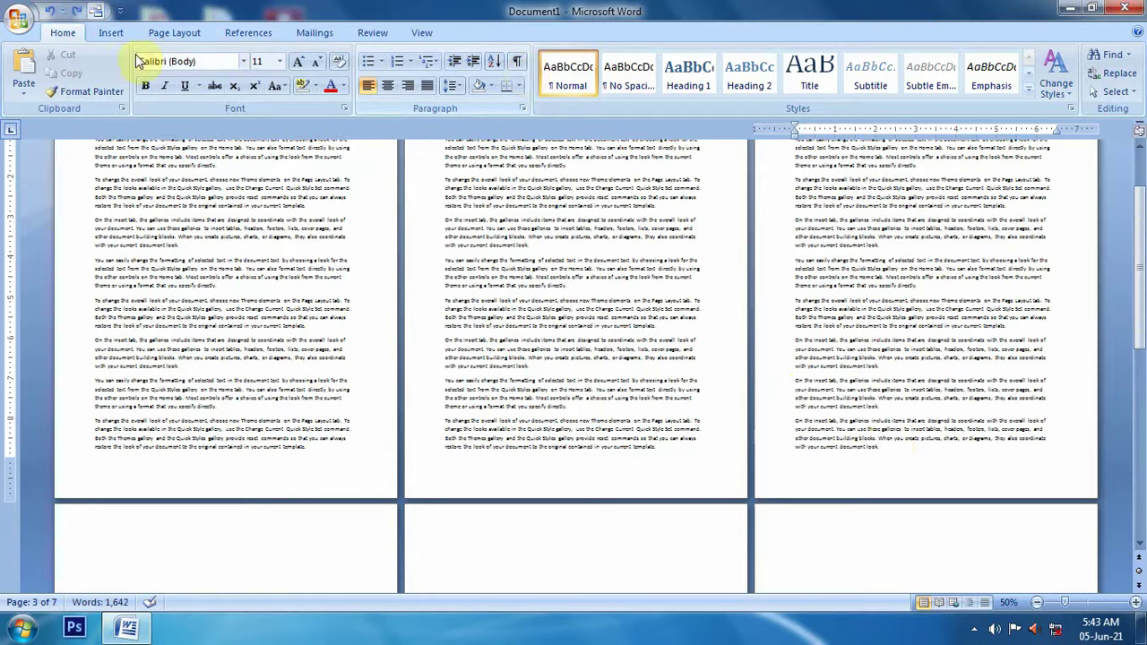
Insert a Next Page section break after the last line of page 3's text
click(173, 34)
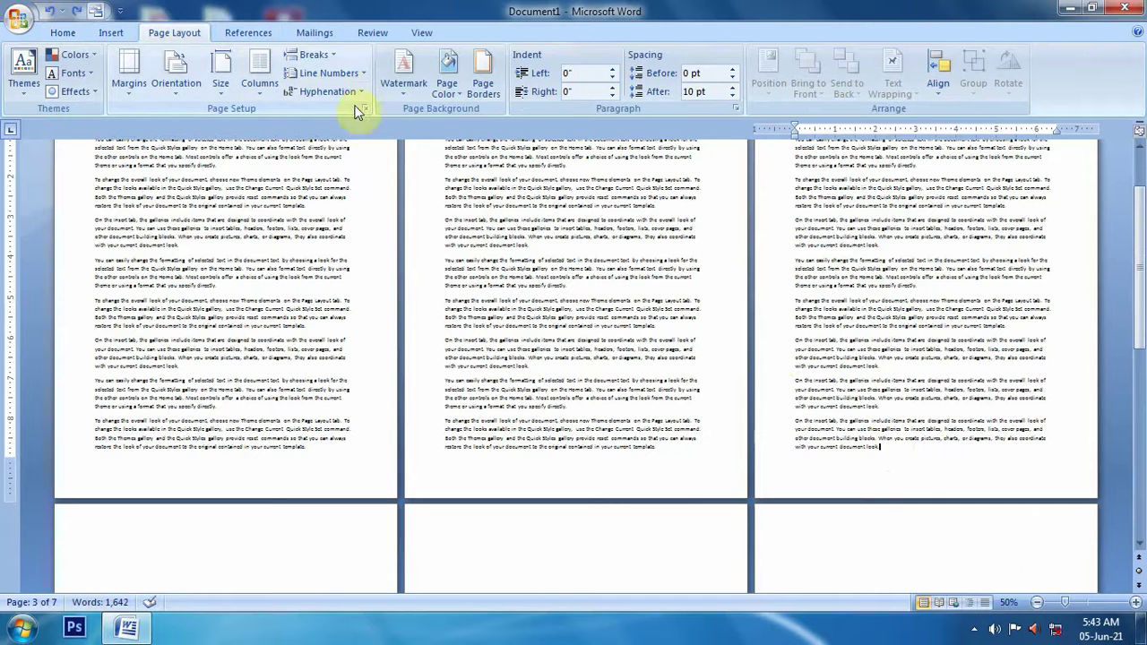
click(1136, 603)
click(1137, 603)
click(1137, 603)
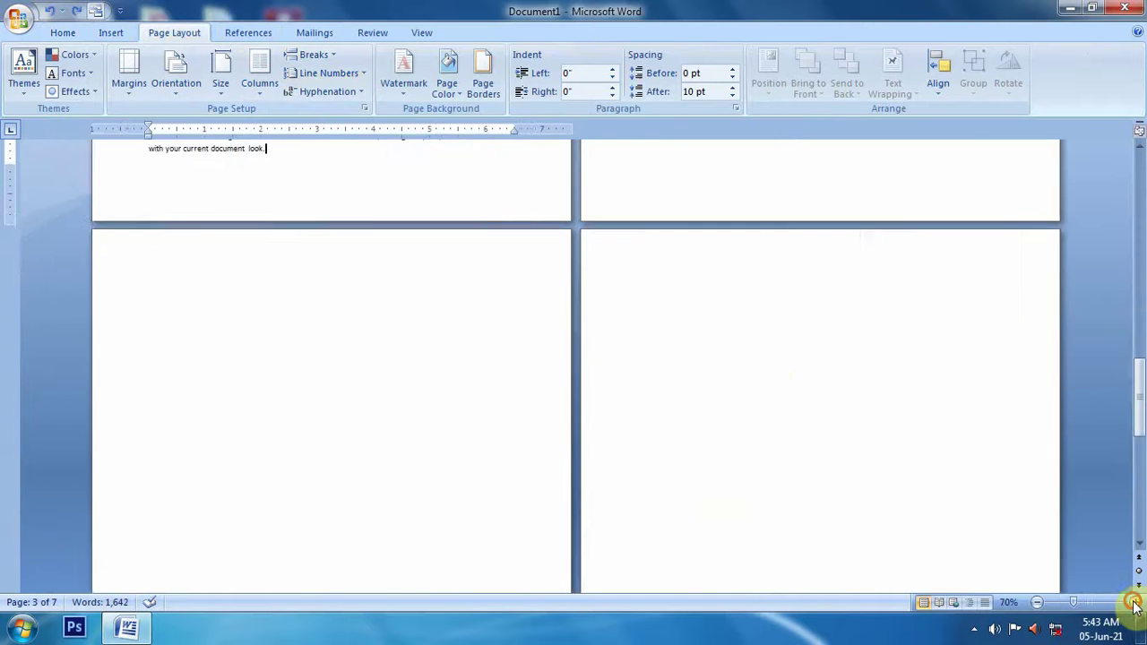
click(1136, 603)
click(1137, 603)
click(1137, 603)
click(1137, 604)
click(1137, 604)
click(1137, 603)
click(1136, 604)
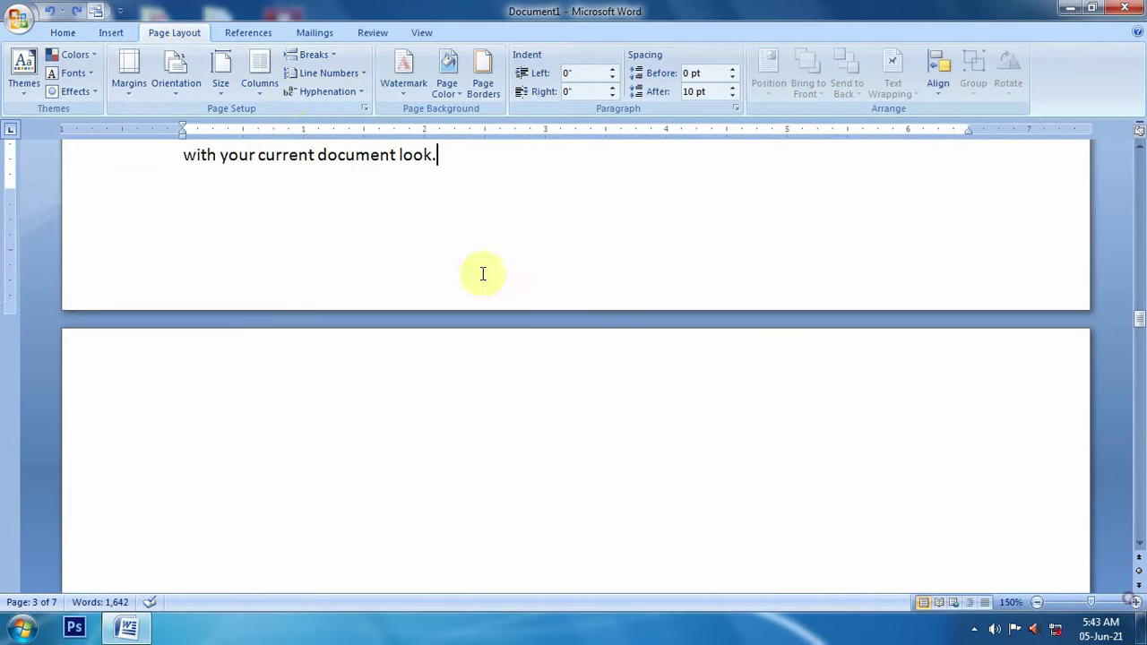
click(309, 58)
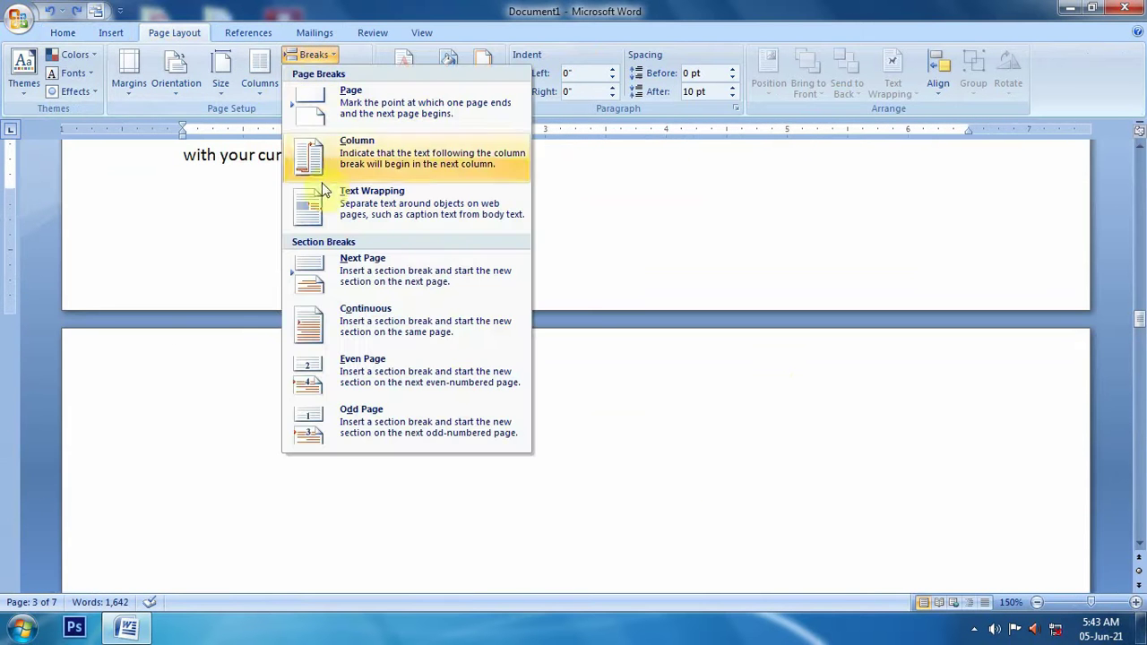
click(332, 276)
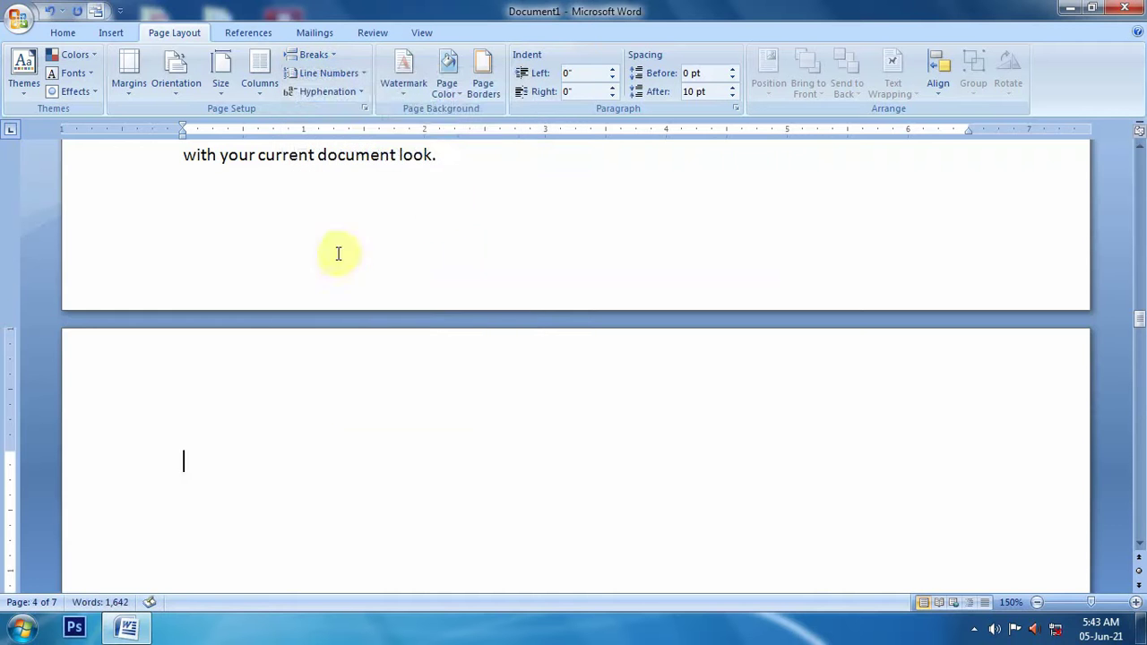
scroll(475, 193, up, 2)
click(439, 275)
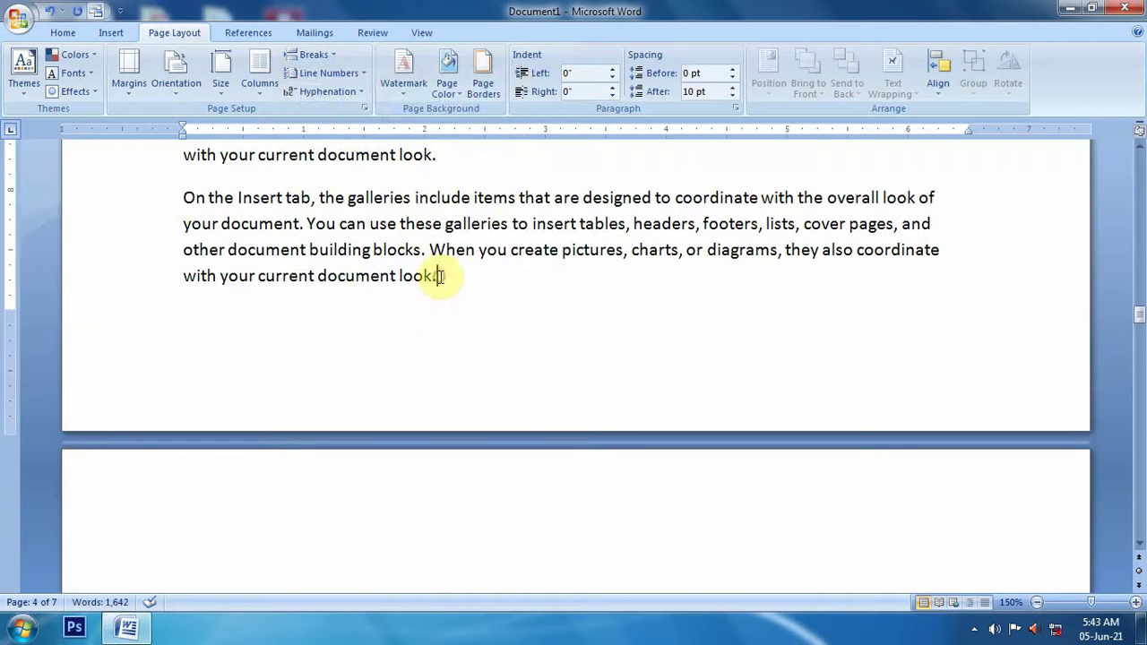
Turn on Show/Hide ¶ and zoom out to three pages across to view the section and page breaks
click(58, 33)
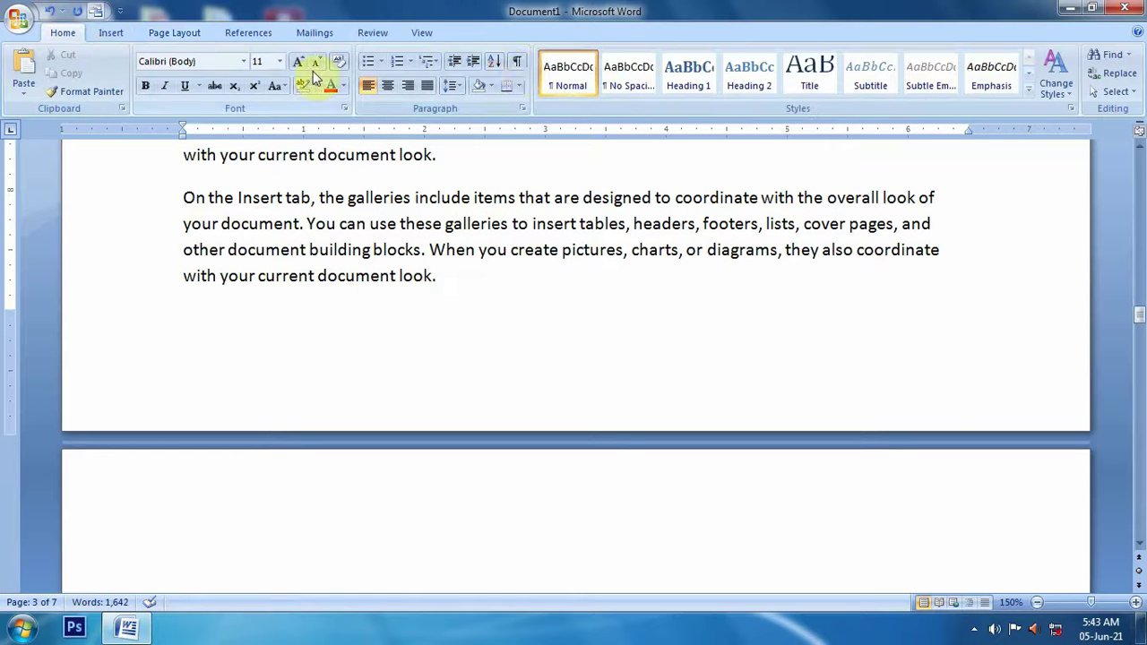
click(517, 61)
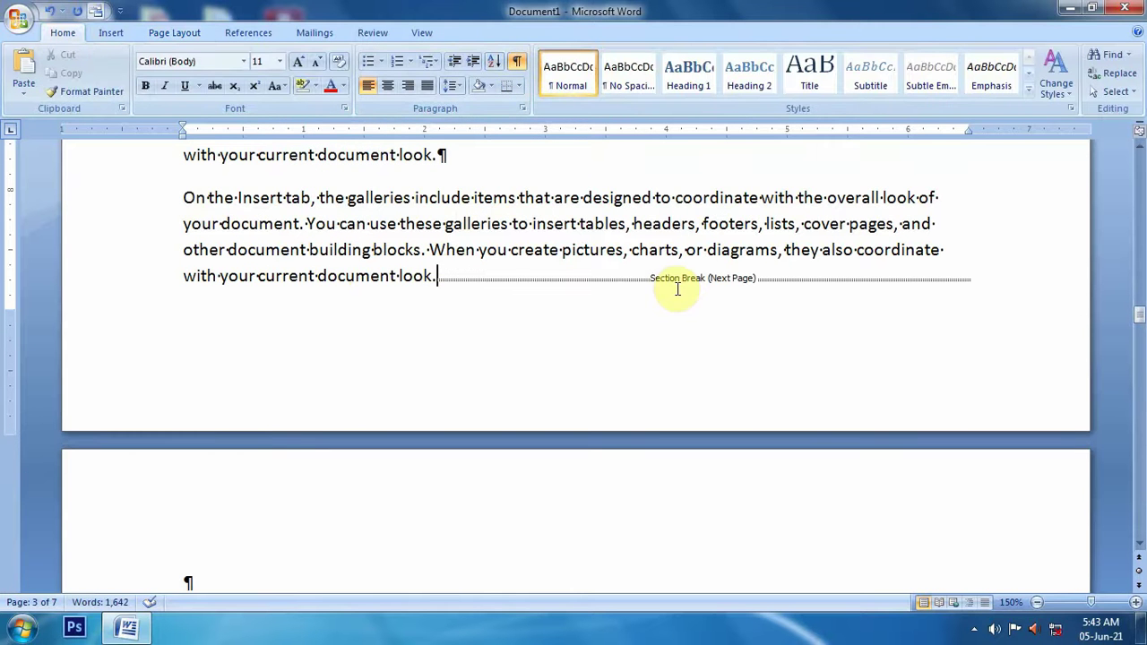
click(1038, 602)
click(1037, 603)
click(1037, 602)
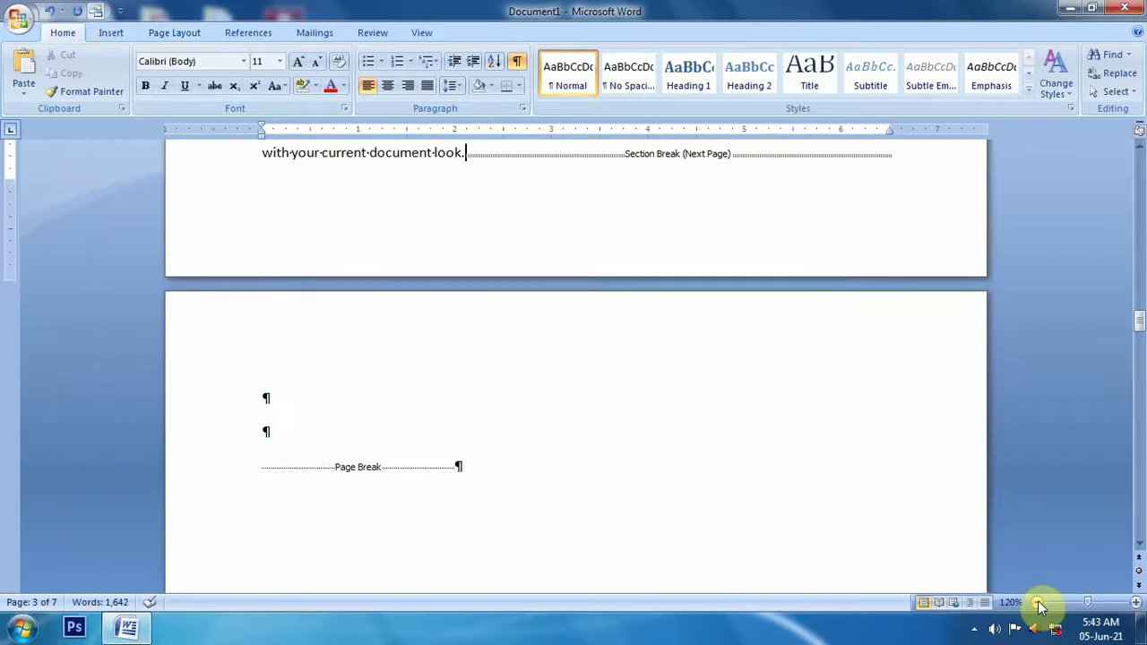
click(1037, 603)
click(1037, 603)
click(1037, 603)
click(1037, 603)
click(1037, 603)
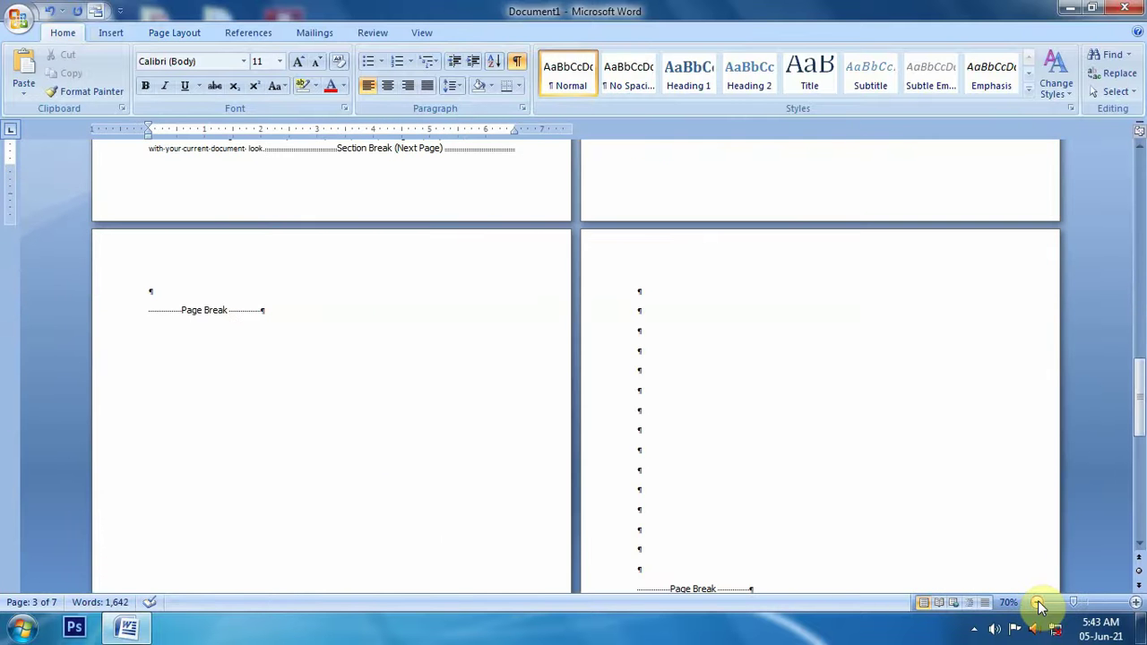
scroll(1040, 607, down, 5)
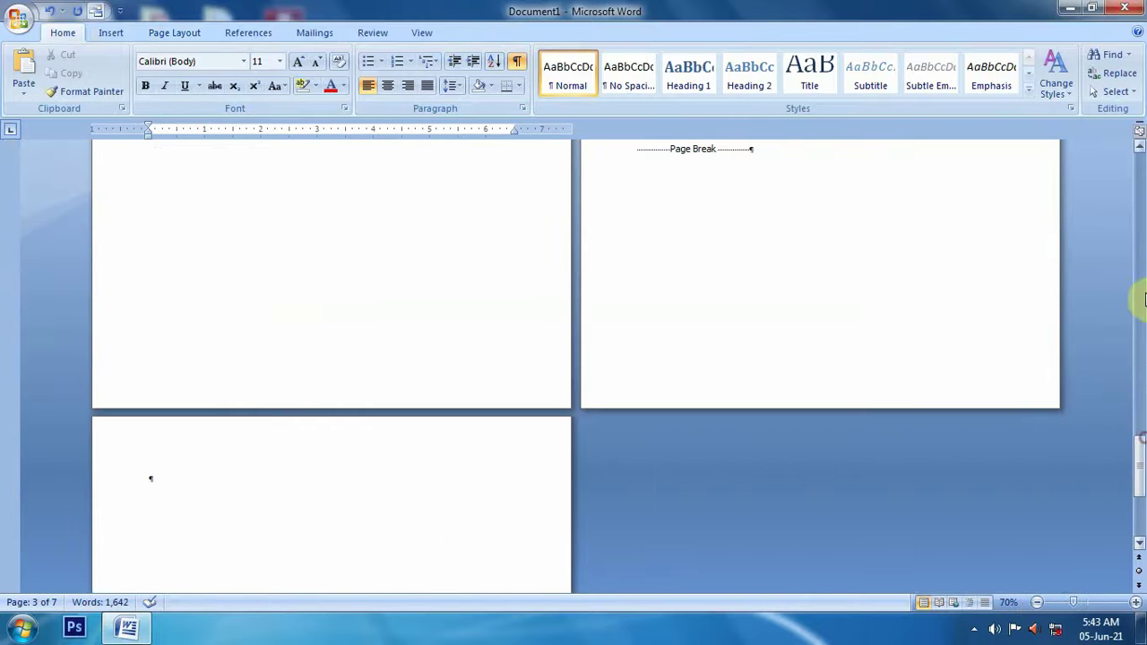
click(1037, 603)
click(1037, 602)
click(1037, 603)
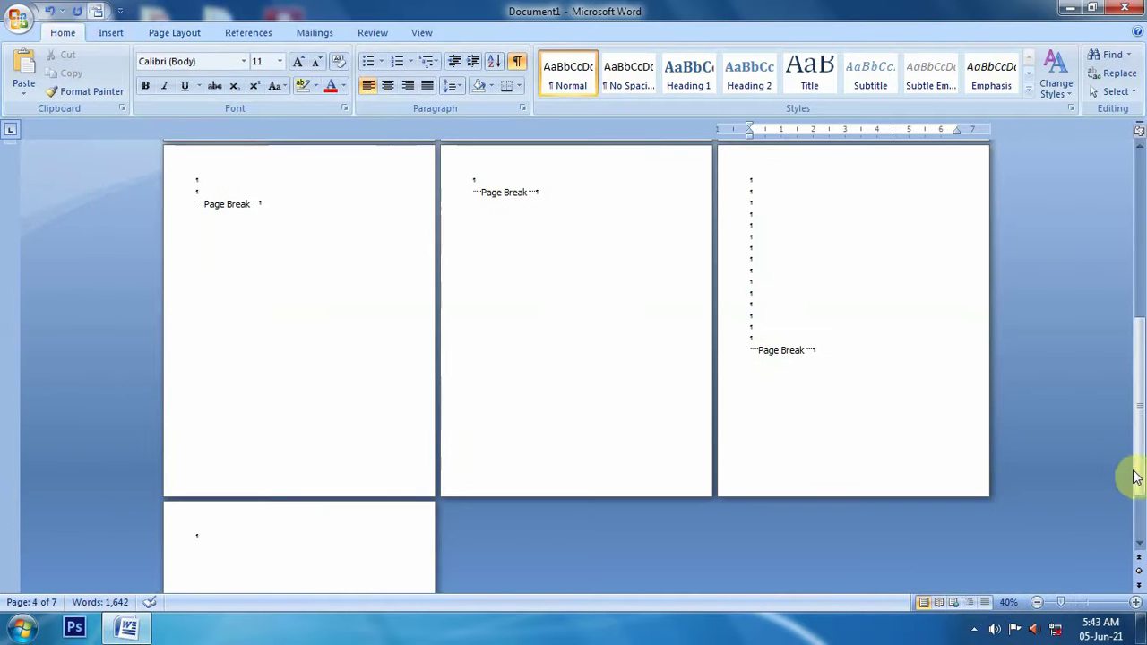
drag(1137, 478, 1139, 257)
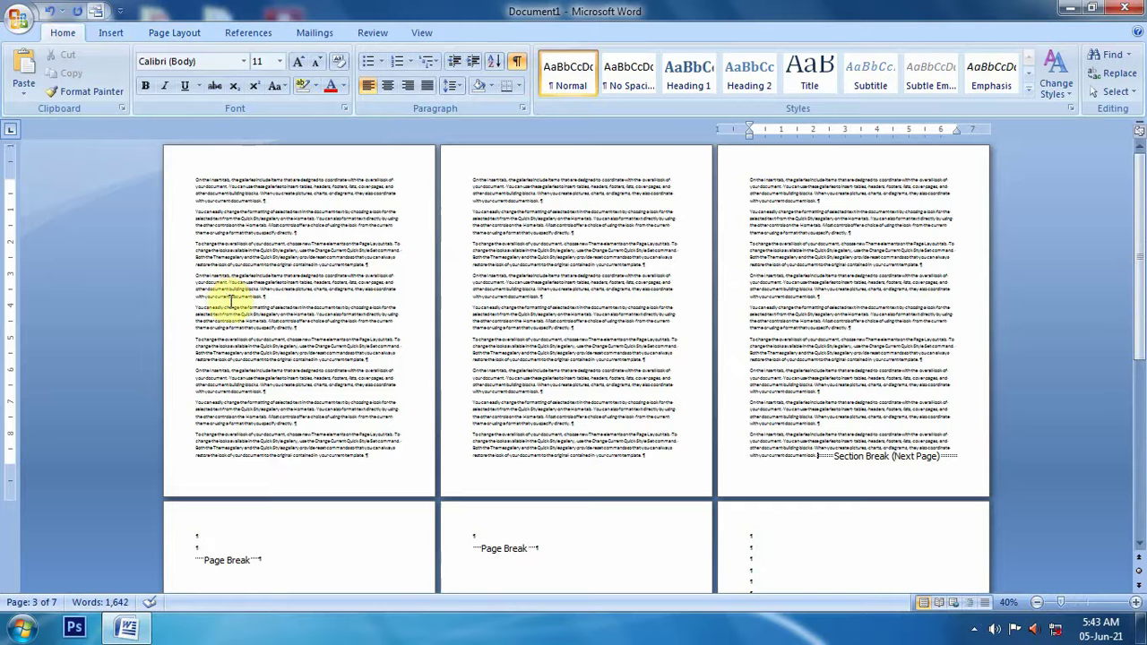
scroll(797, 479, down, 3)
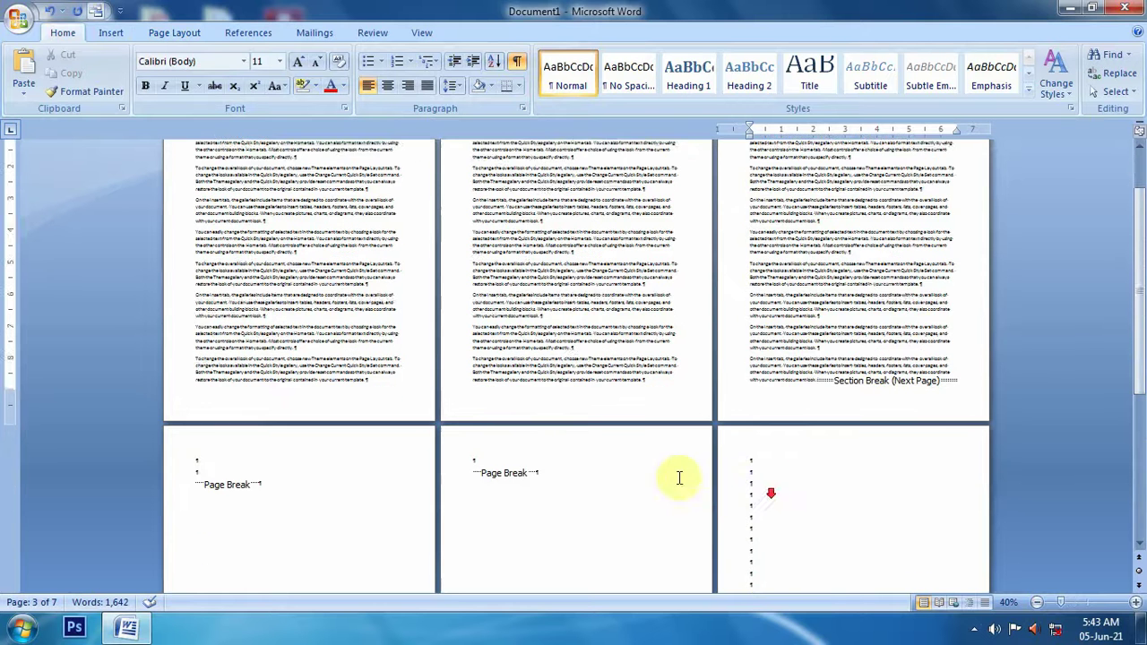
scroll(680, 478, down, 3)
scroll(827, 523, down, 5)
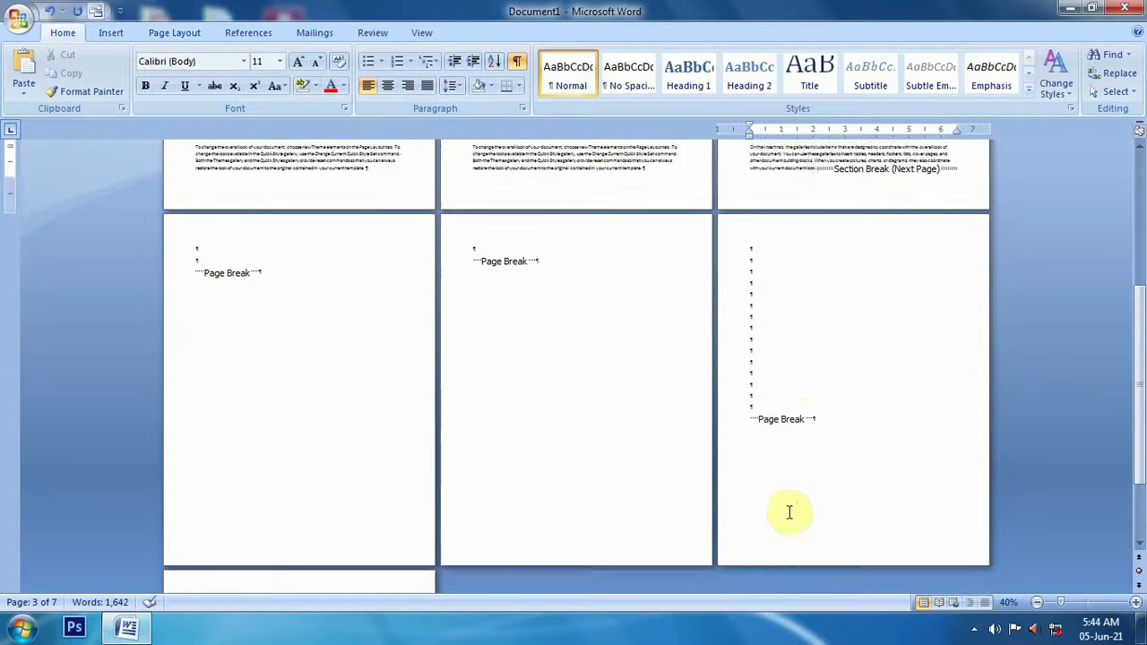
scroll(789, 512, down, 3)
scroll(789, 512, up, 3)
Select the page breaks and empty paragraphs on the blank pages and delete them
scroll(789, 510, up, 2)
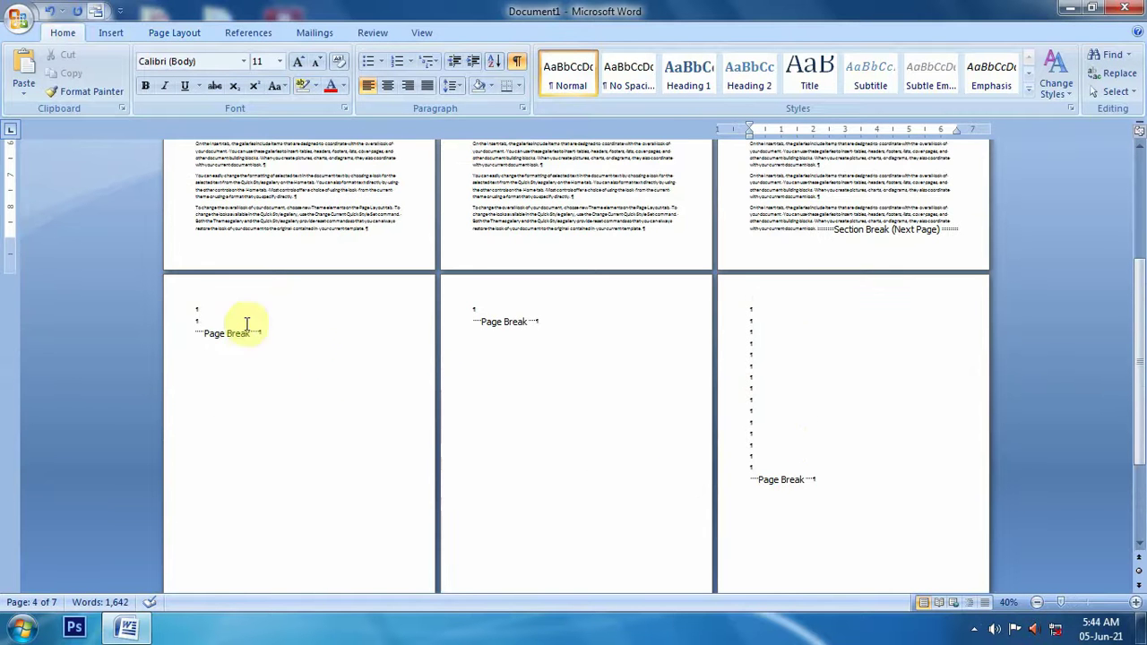
drag(194, 310, 868, 623)
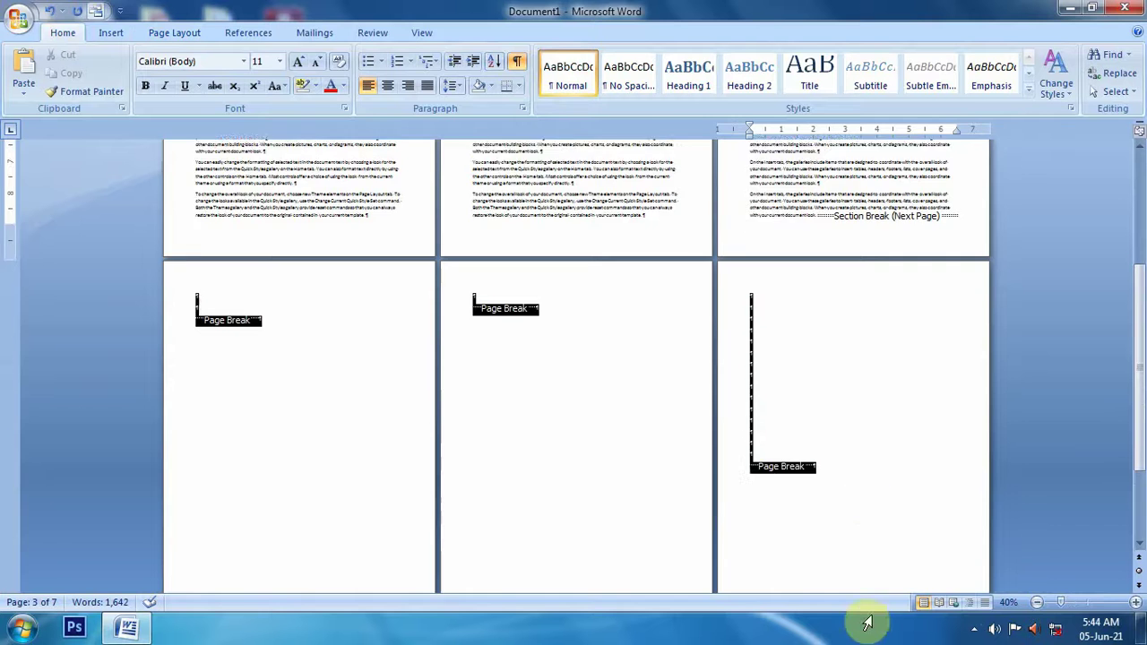
key(Delete)
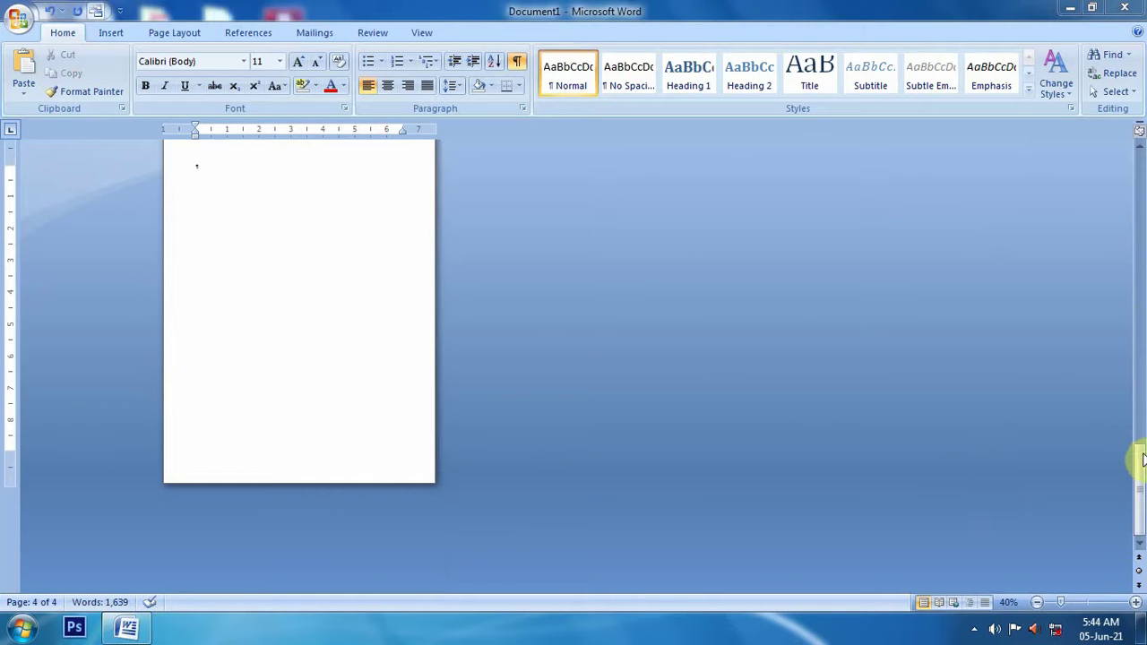
drag(1139, 466, 1139, 179)
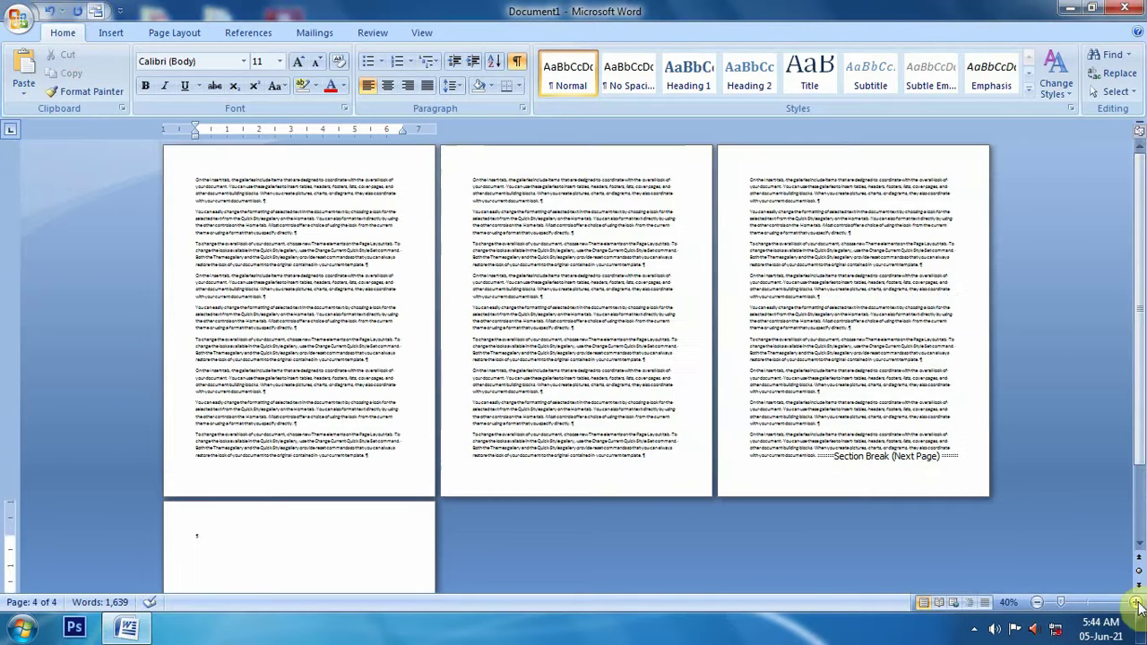
Zoom in on page 4 and enter =rand(25) to fill it with sample paragraphs
click(1137, 604)
click(1137, 603)
click(1136, 603)
click(1137, 603)
click(1137, 603)
click(1136, 603)
click(1137, 604)
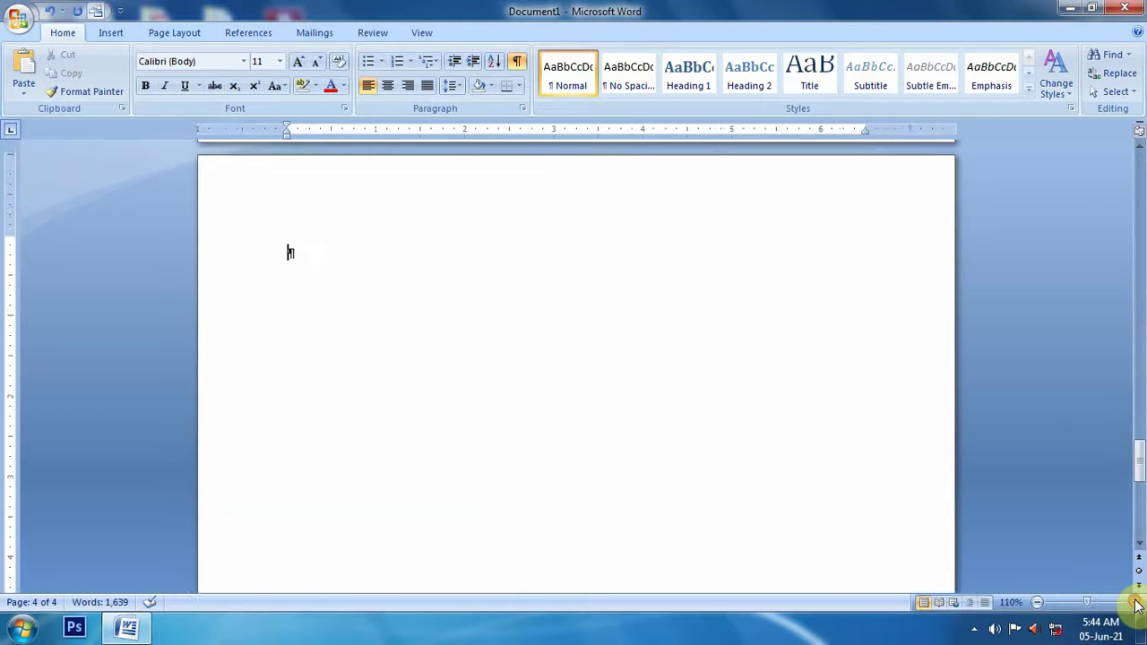
click(1135, 604)
text(=rand(25)
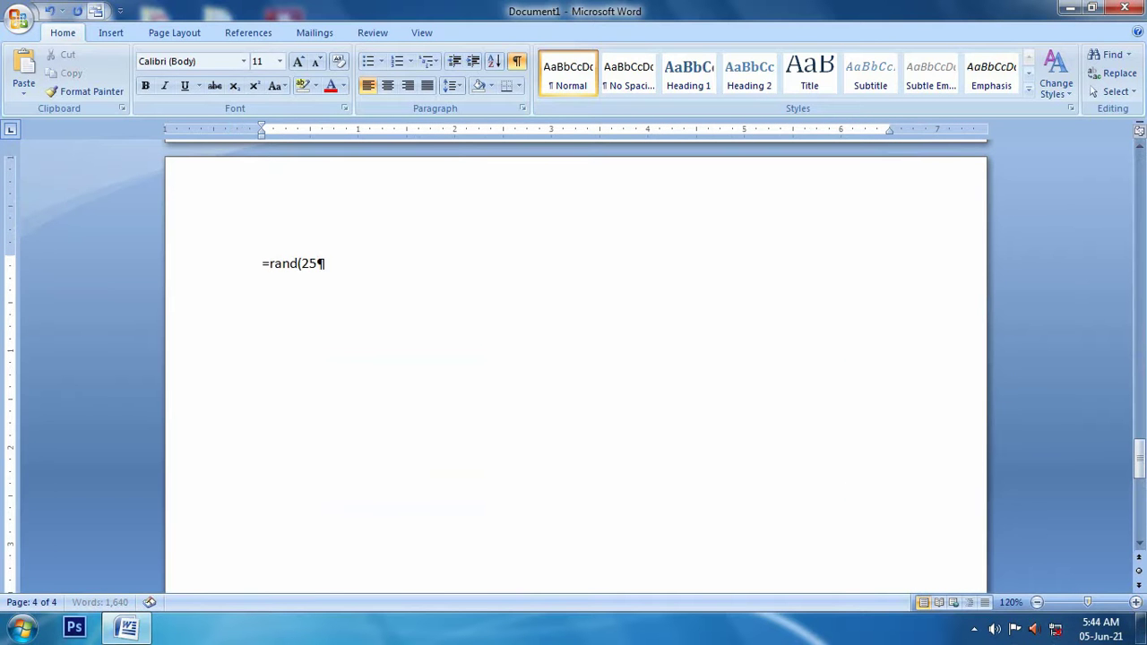
key(Return)
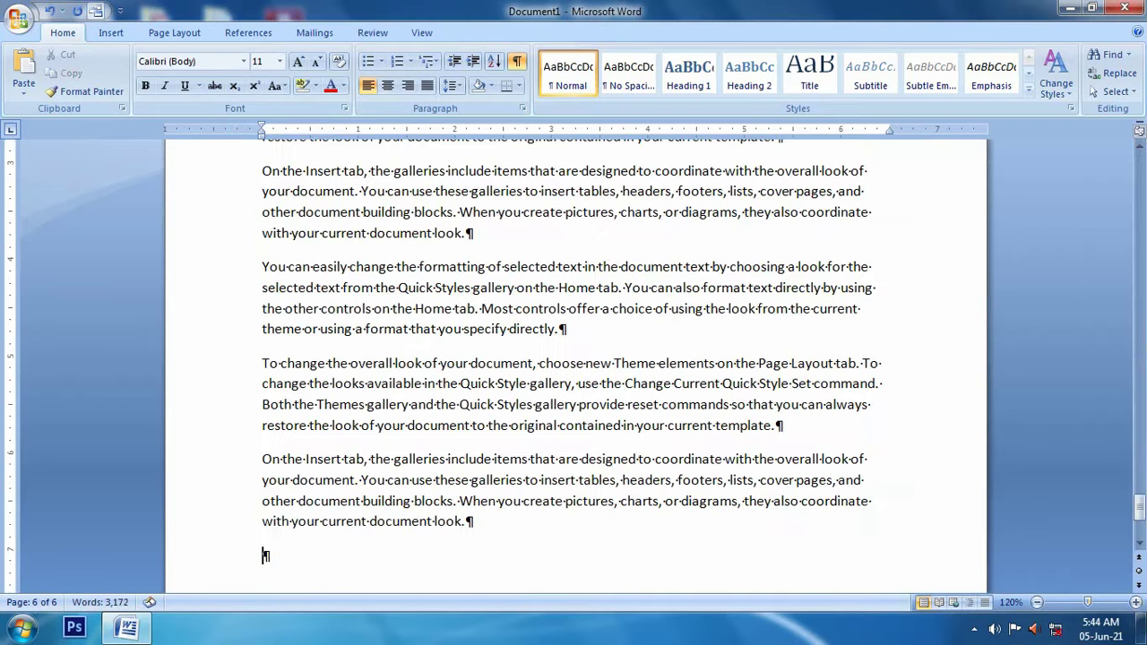
Zoom out to two pages side by side and select the last paragraph on page 6
scroll(1035, 576, up, 10)
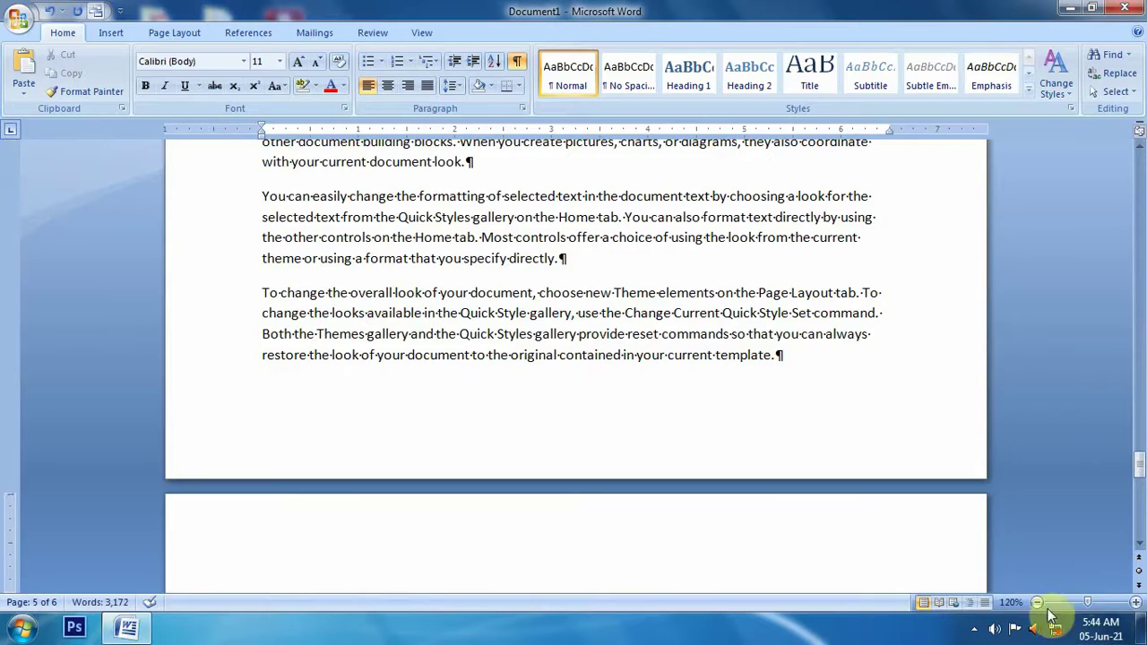
click(1037, 604)
click(1037, 604)
click(1037, 605)
click(1037, 605)
click(1037, 604)
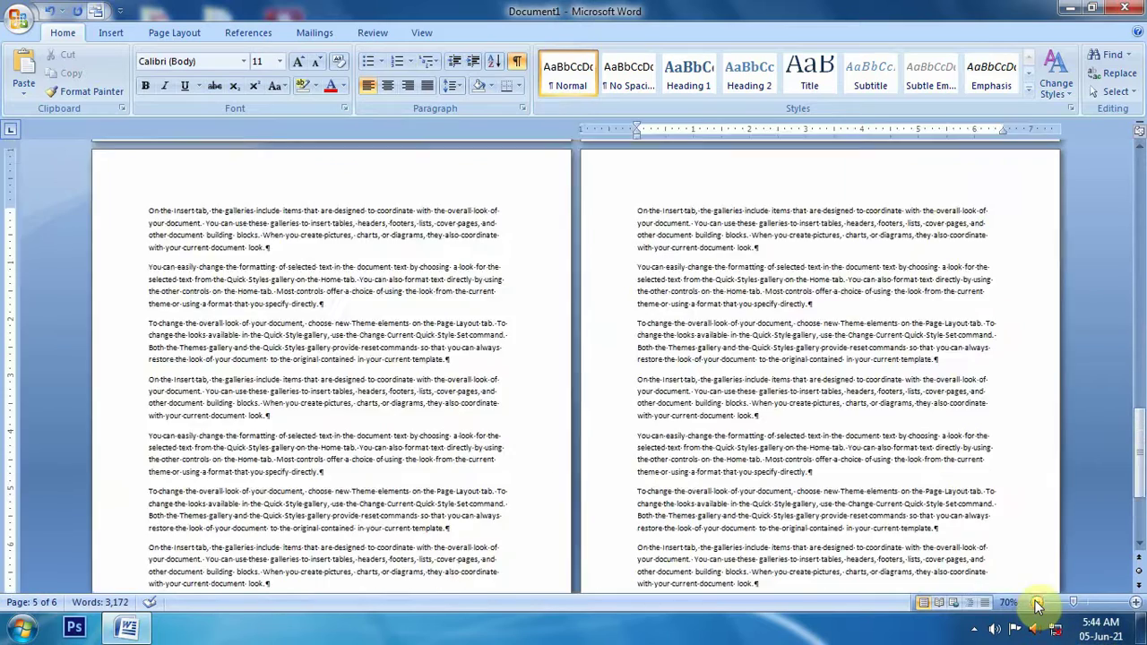
click(1037, 604)
scroll(847, 502, down, 3)
scroll(941, 430, up, 2)
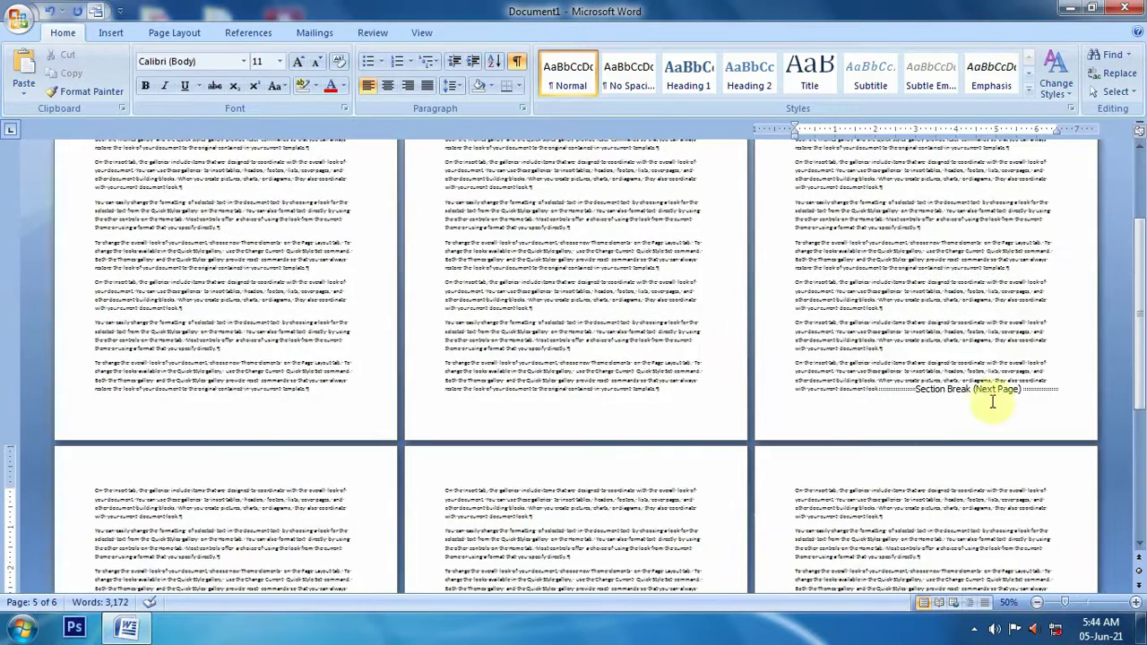
scroll(923, 376, up, 3)
scroll(857, 440, up, 2)
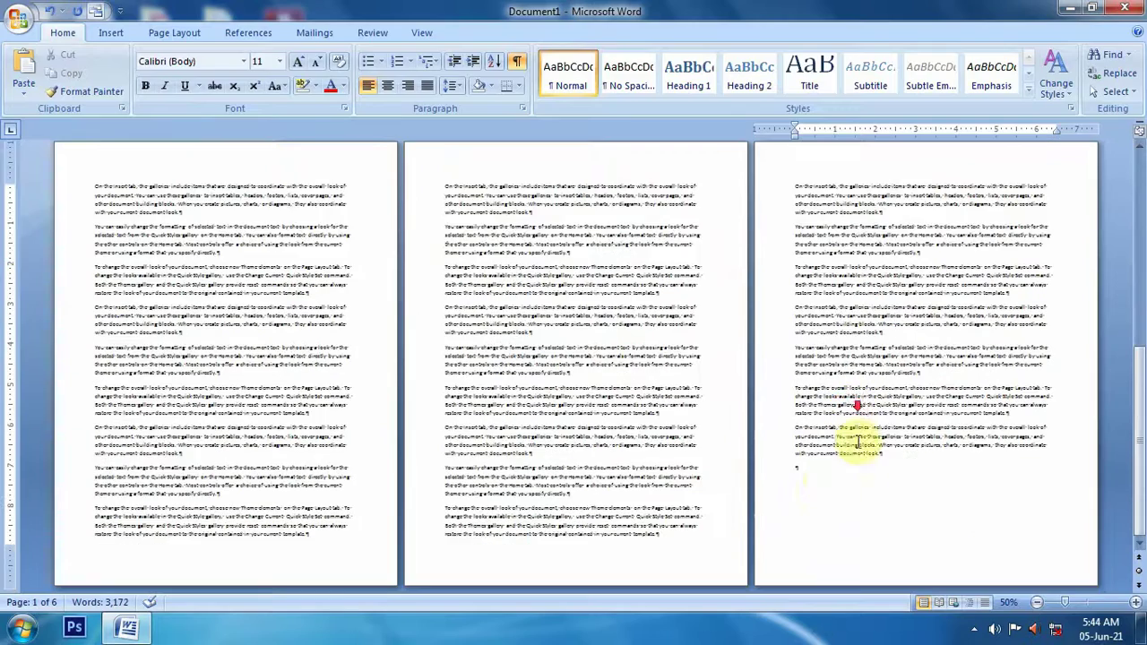
click(836, 473)
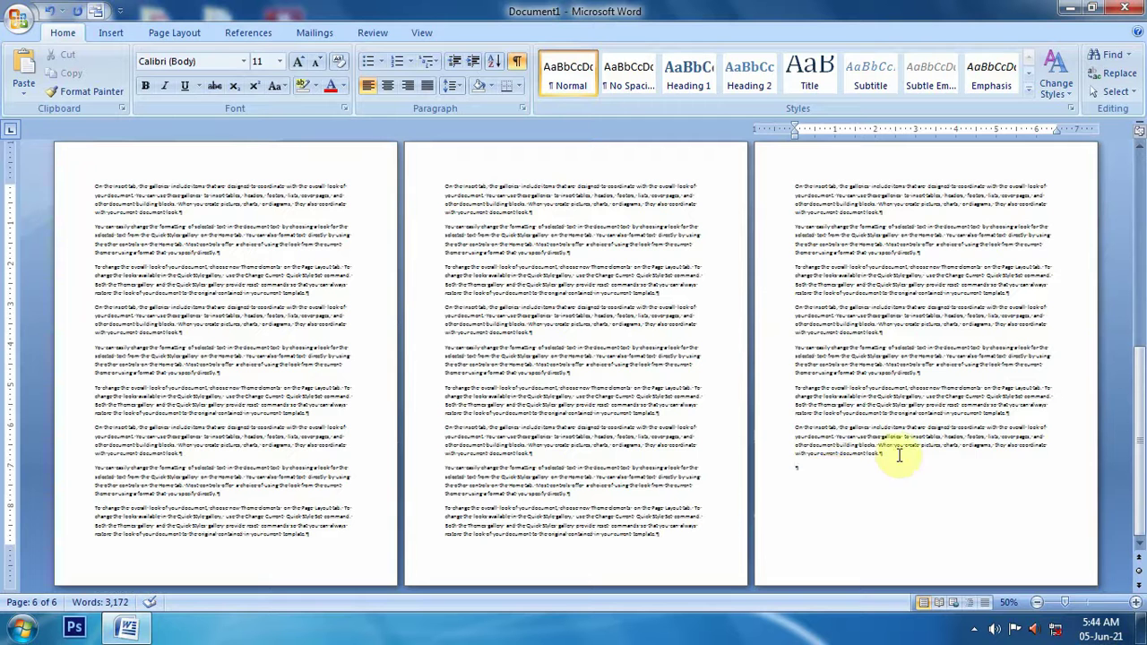
drag(887, 455, 790, 437)
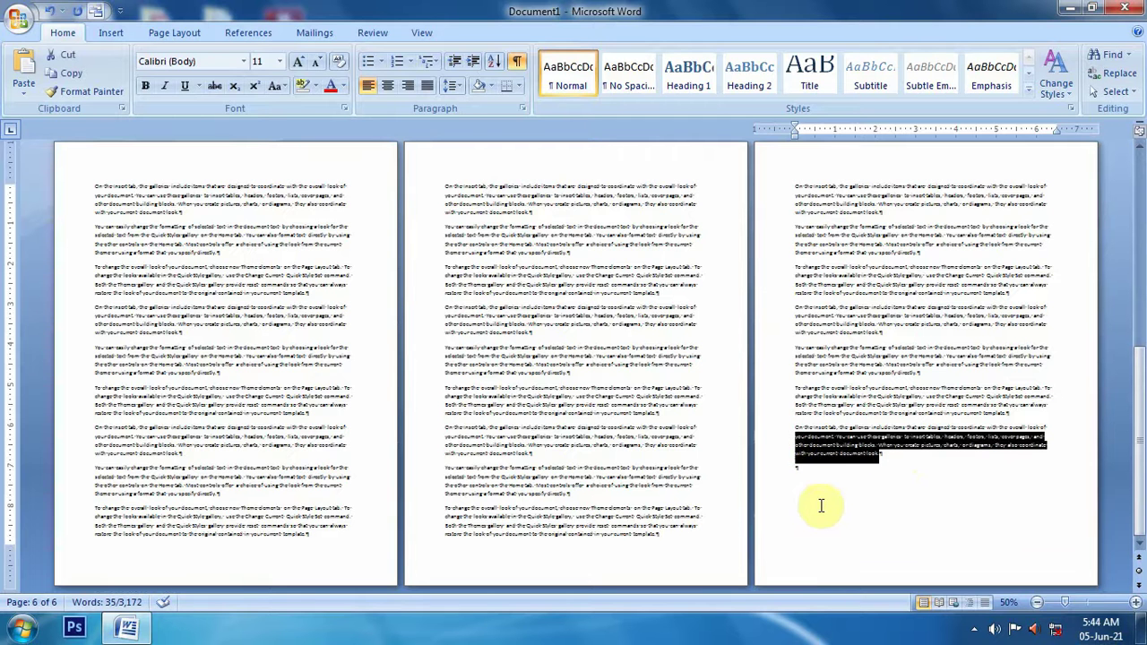
Paste two copies of that paragraph on the empty line below page 6's text
click(805, 468)
key(ctrl+v)
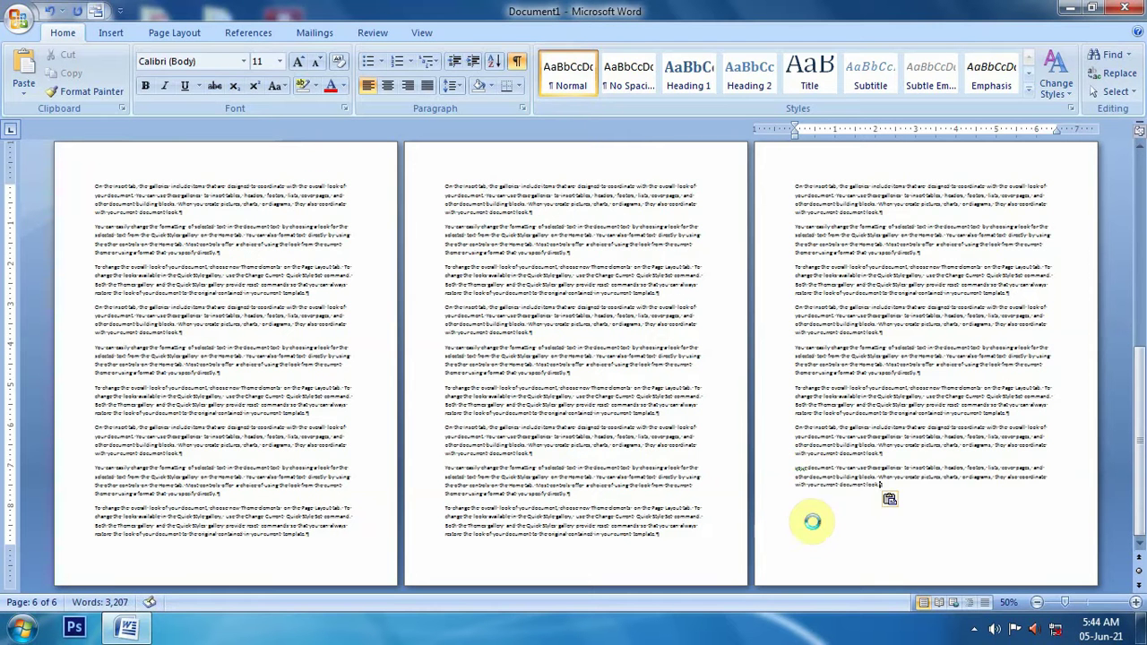
key(ctrl+v)
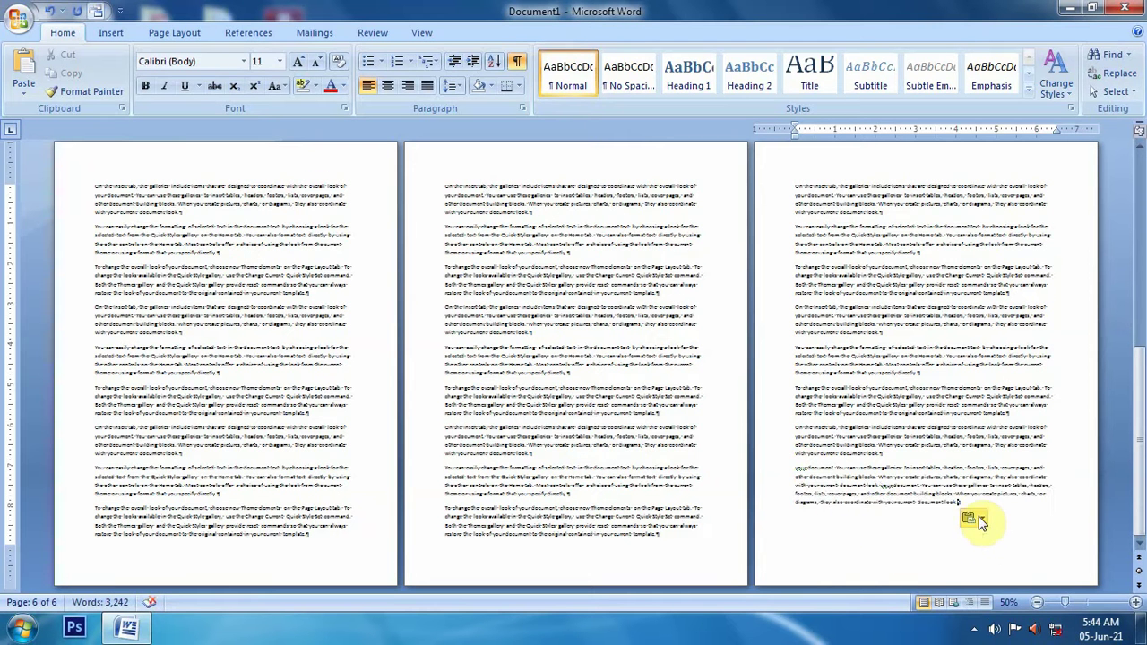
key(ctrl+z)
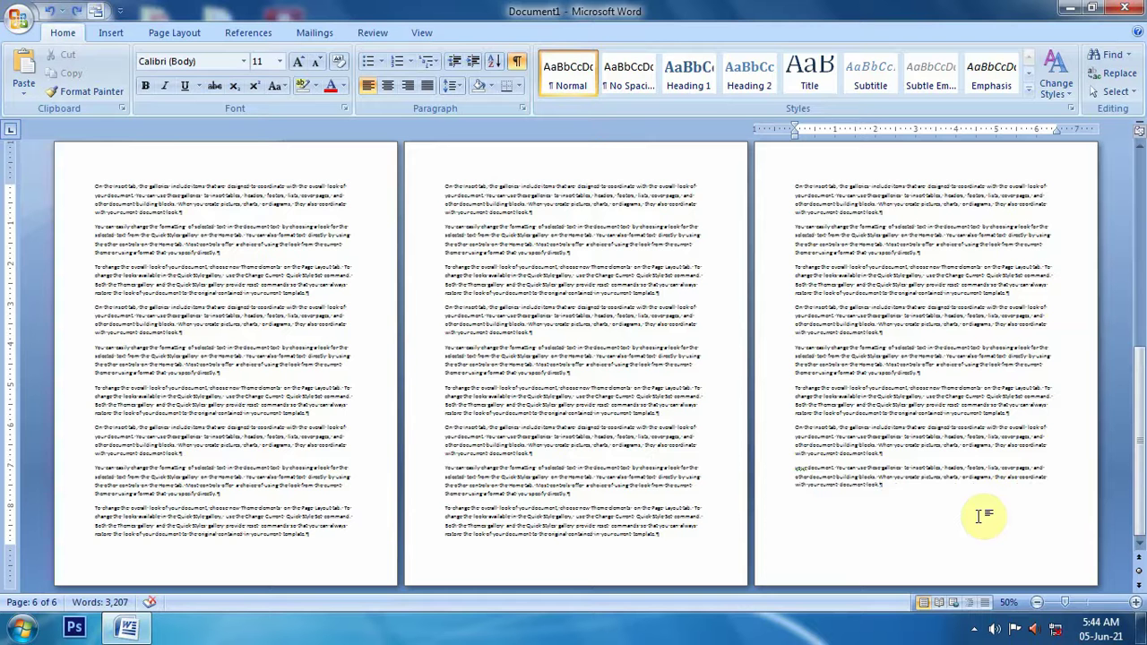
key(ctrl+v)
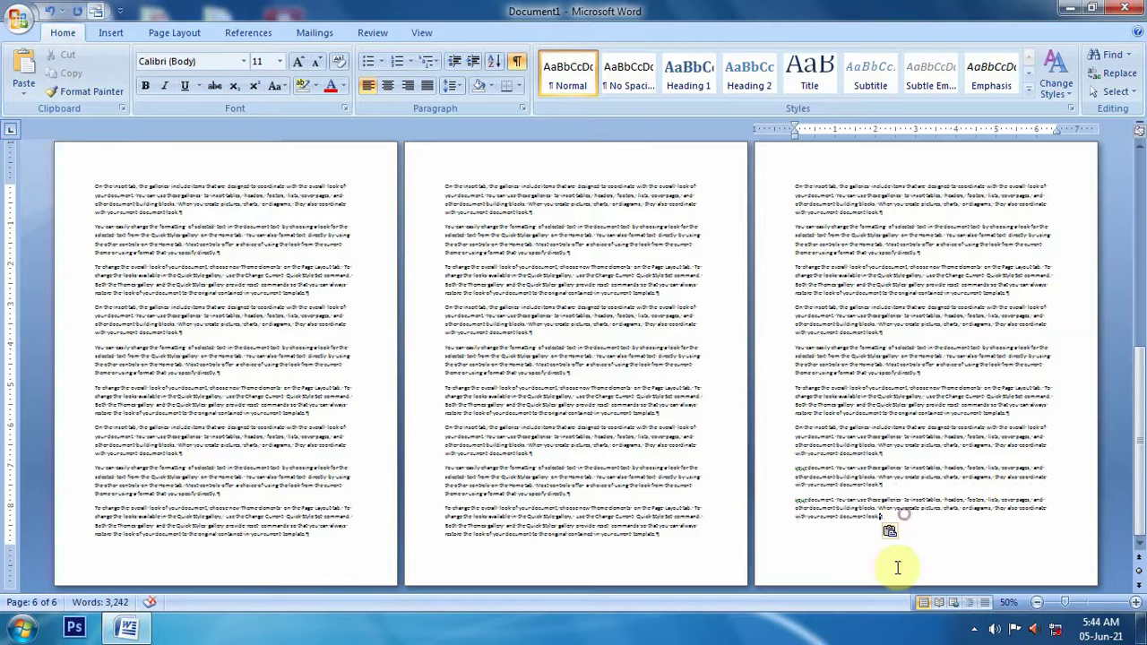
Insert a Next Page section break after page 6's text and scroll to the new page 7
click(166, 32)
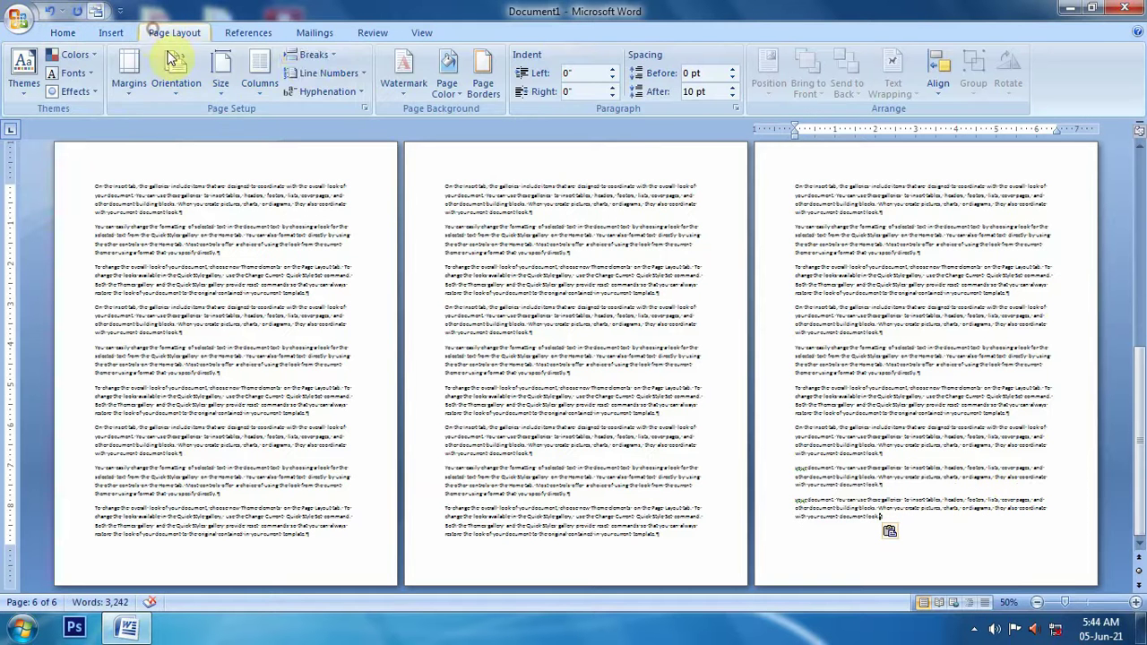
click(309, 54)
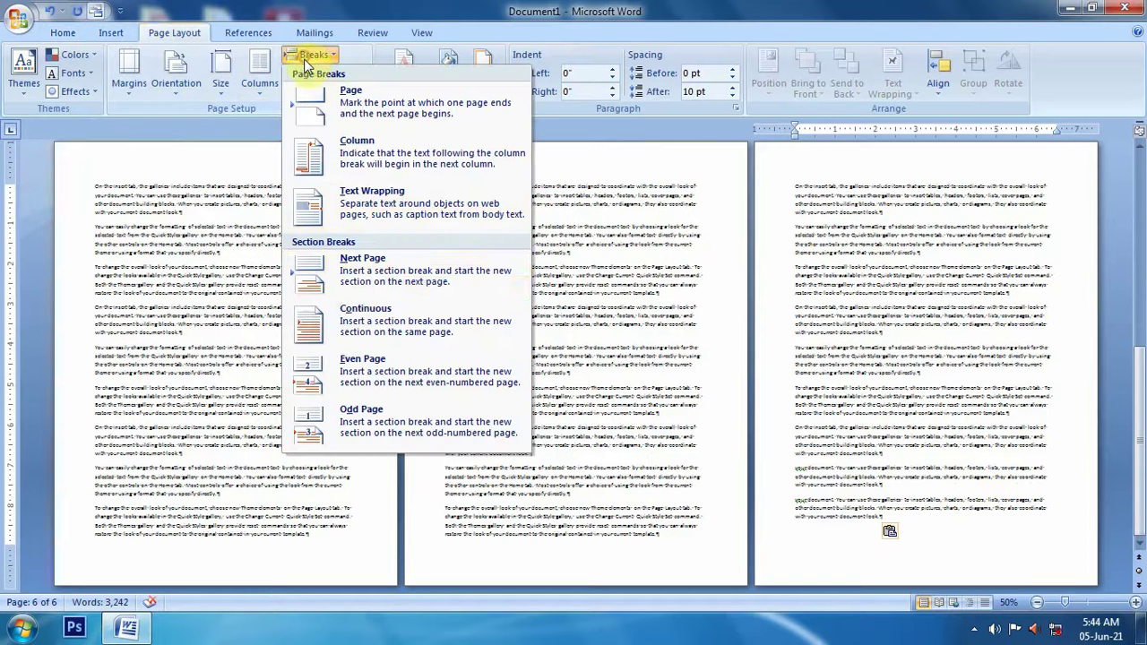
click(350, 282)
scroll(179, 485, down, 3)
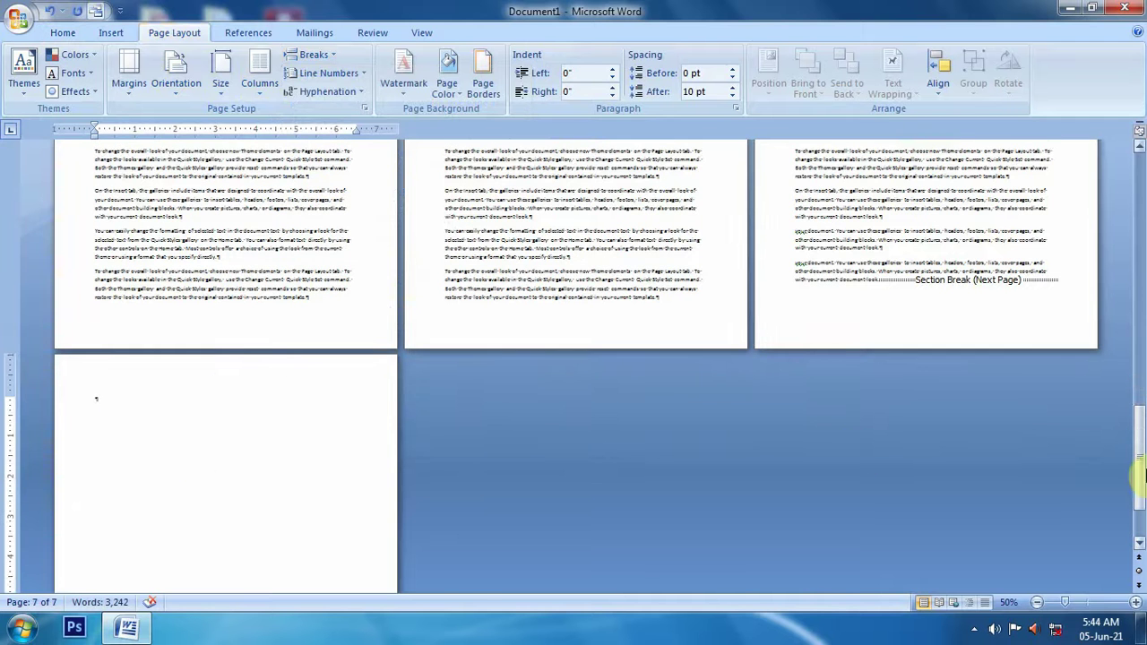
drag(1140, 484, 1141, 188)
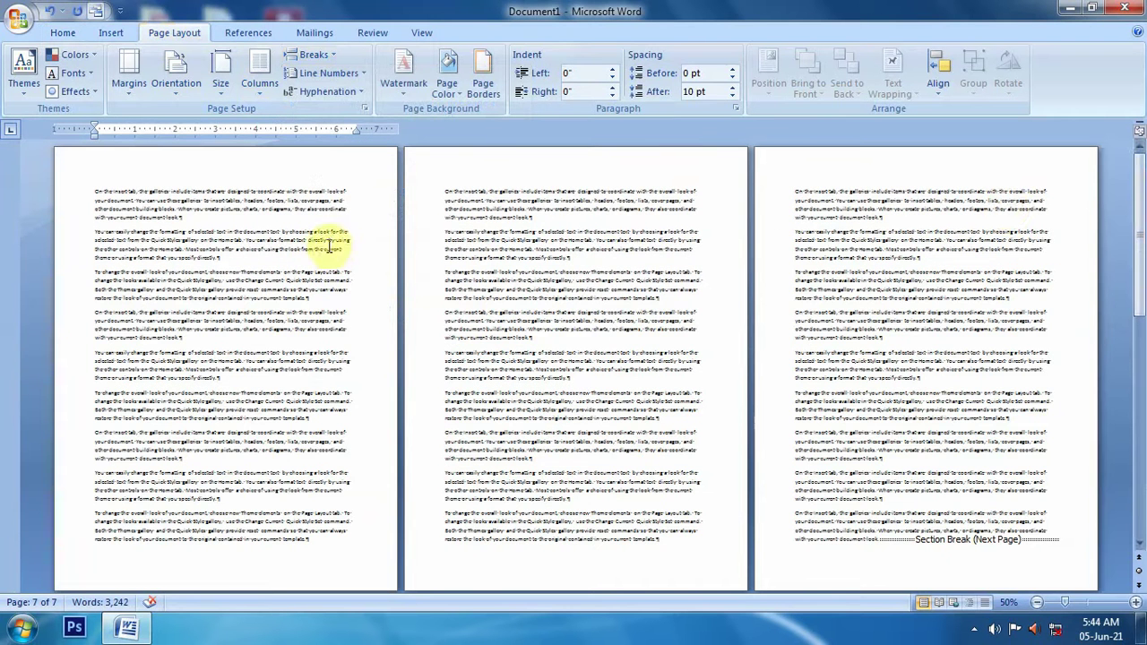
click(917, 536)
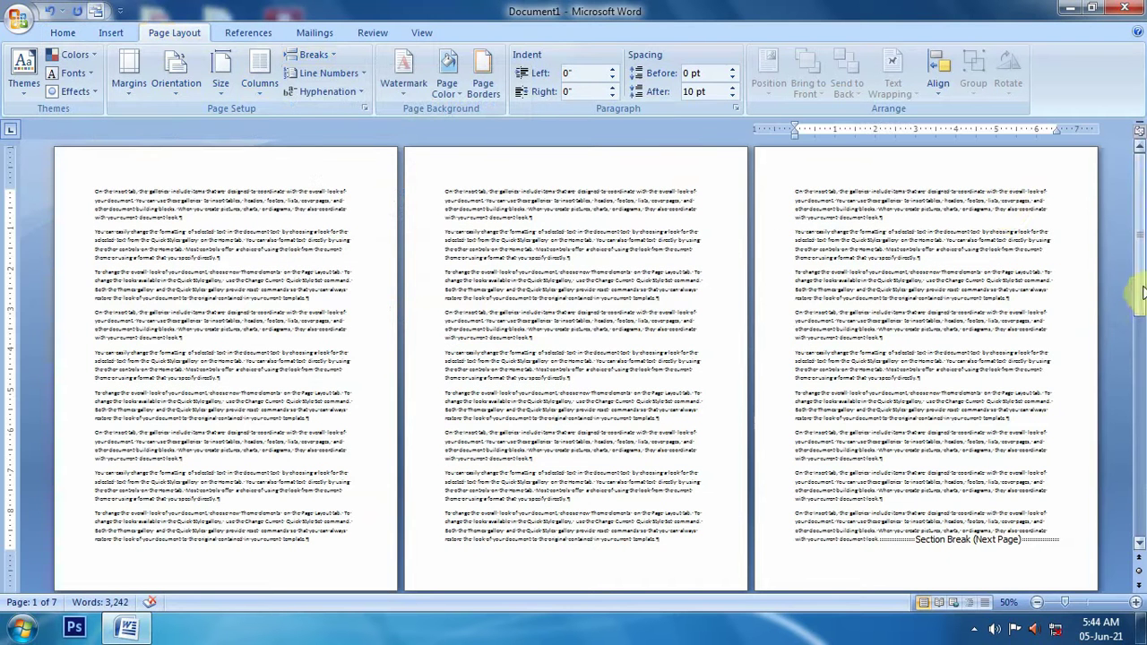
drag(1141, 354, 1141, 459)
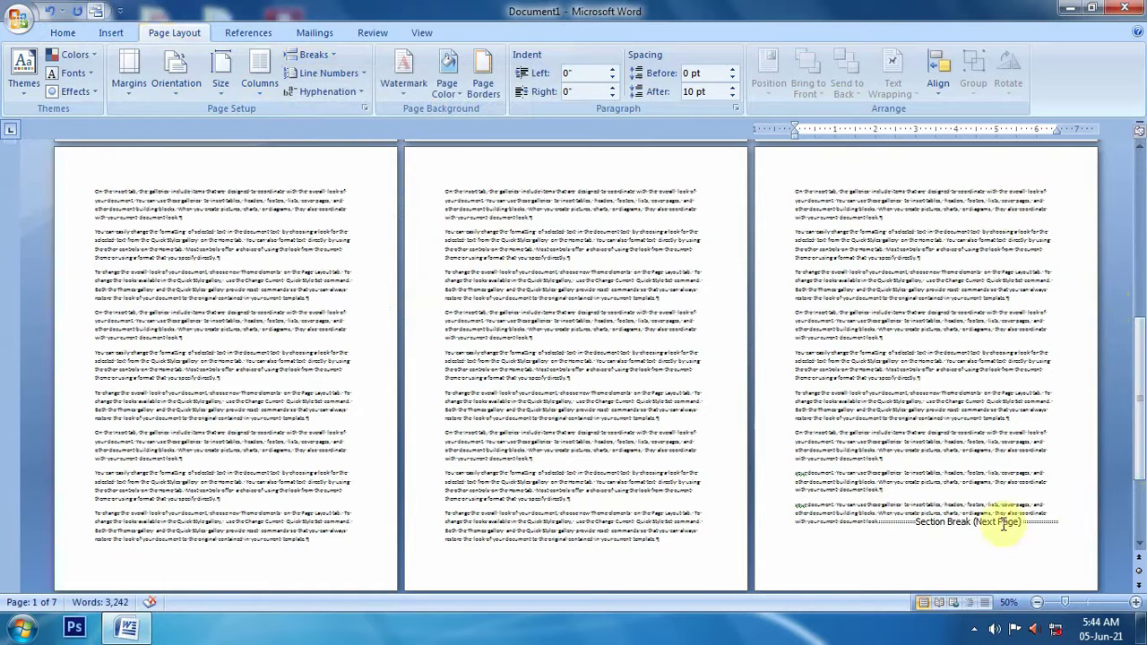
drag(1139, 466, 1140, 547)
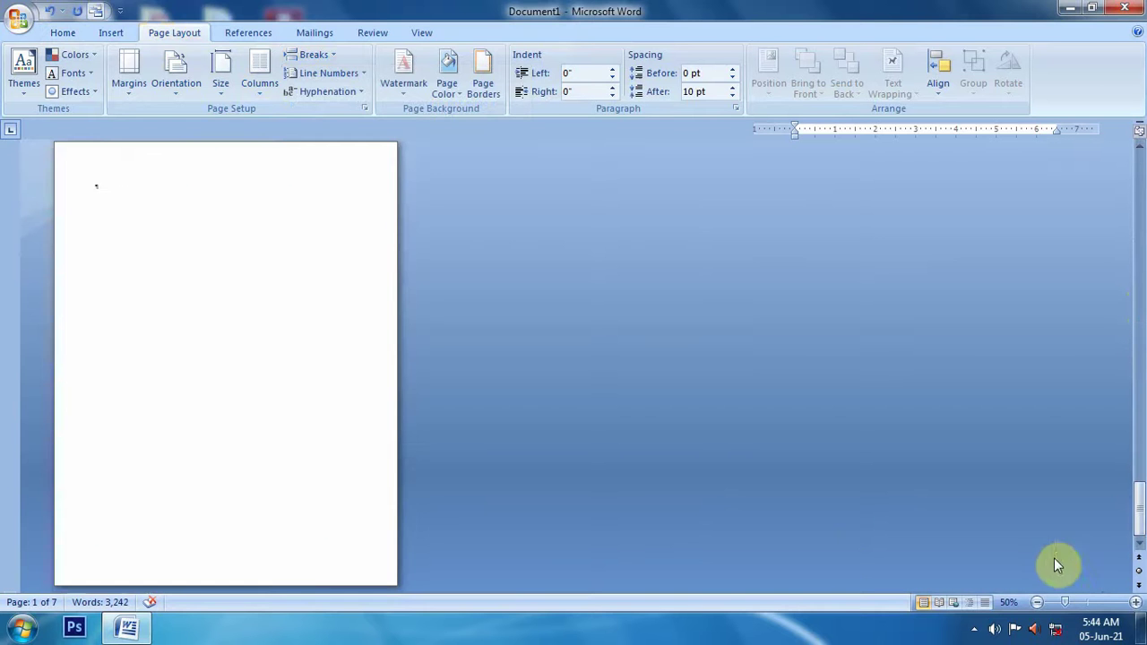
Add empty paragraphs on blank page 7 until they spill onto pages 8 and 9
click(98, 236)
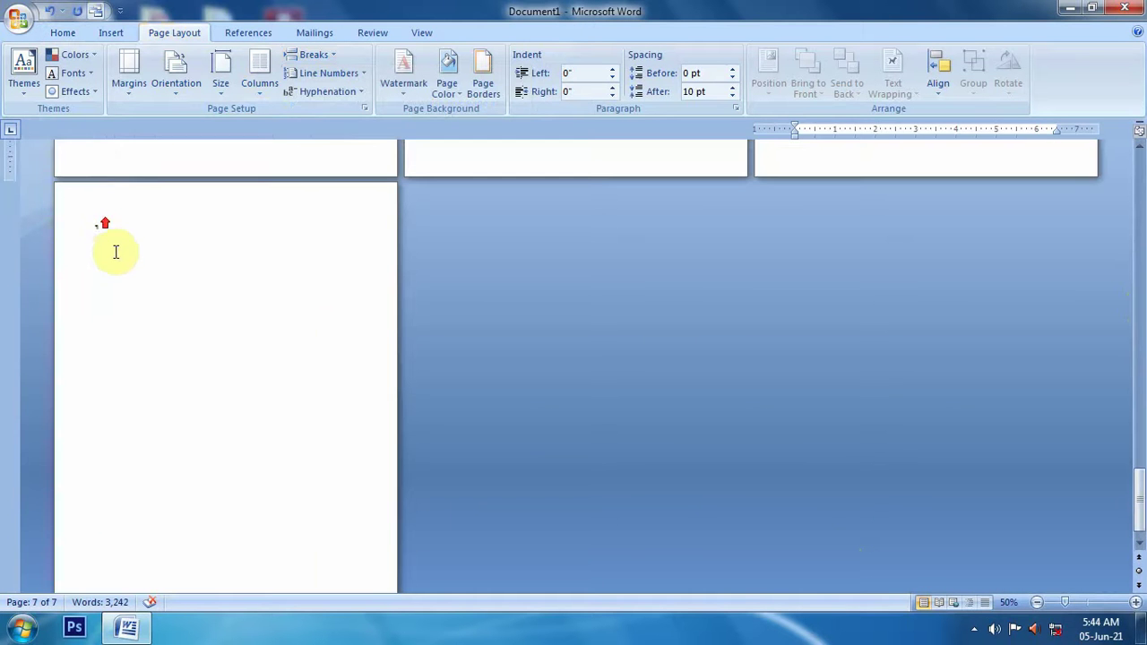
key(Return)
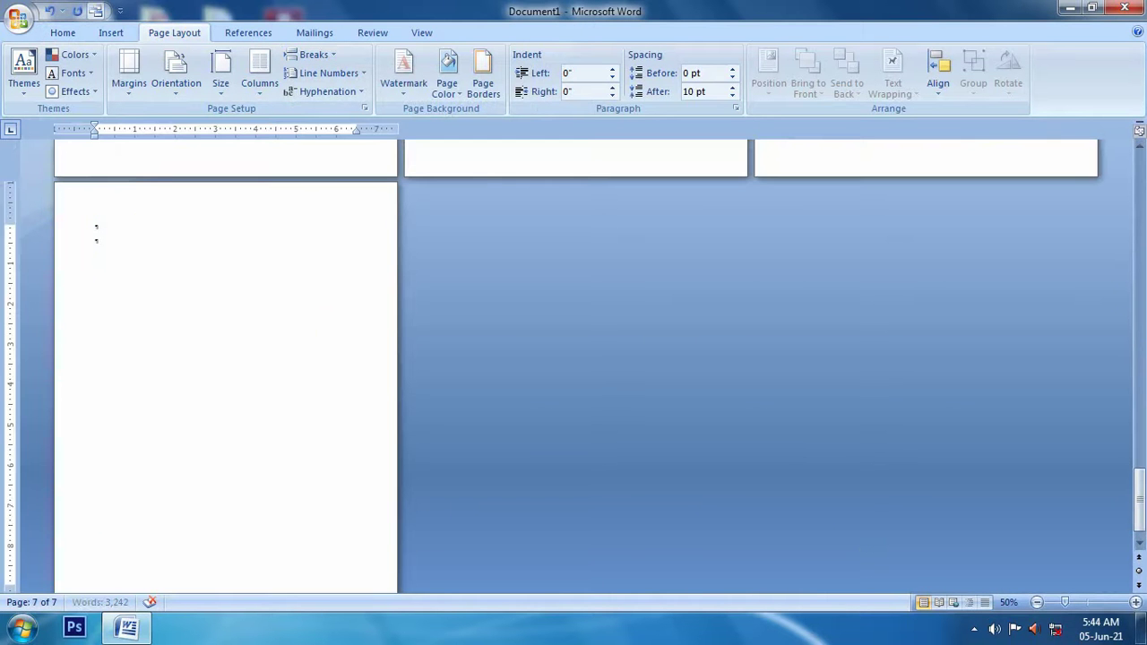
key(Return)
key(Return)
key(Return)
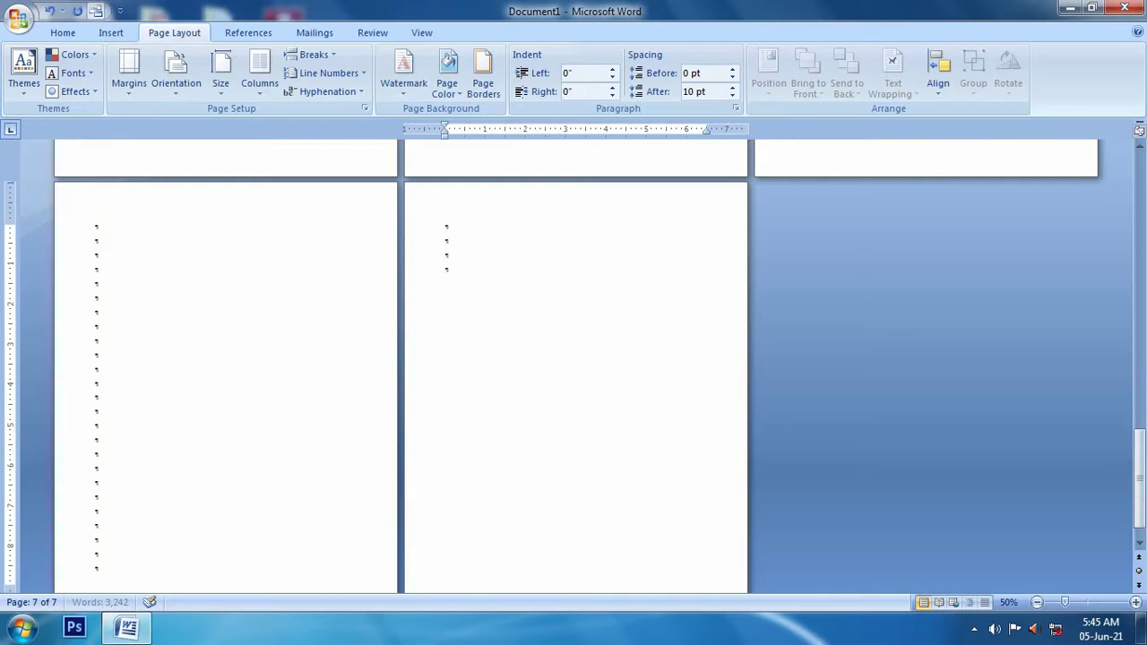
key(Return)
key(Return)
key(Return)
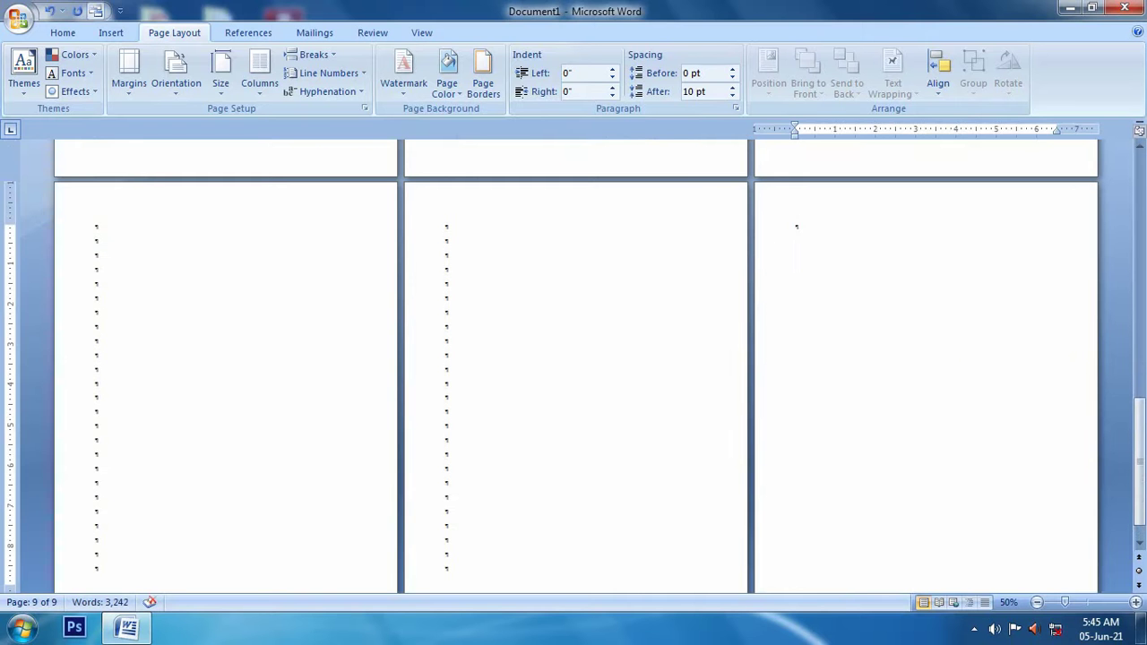
click(63, 33)
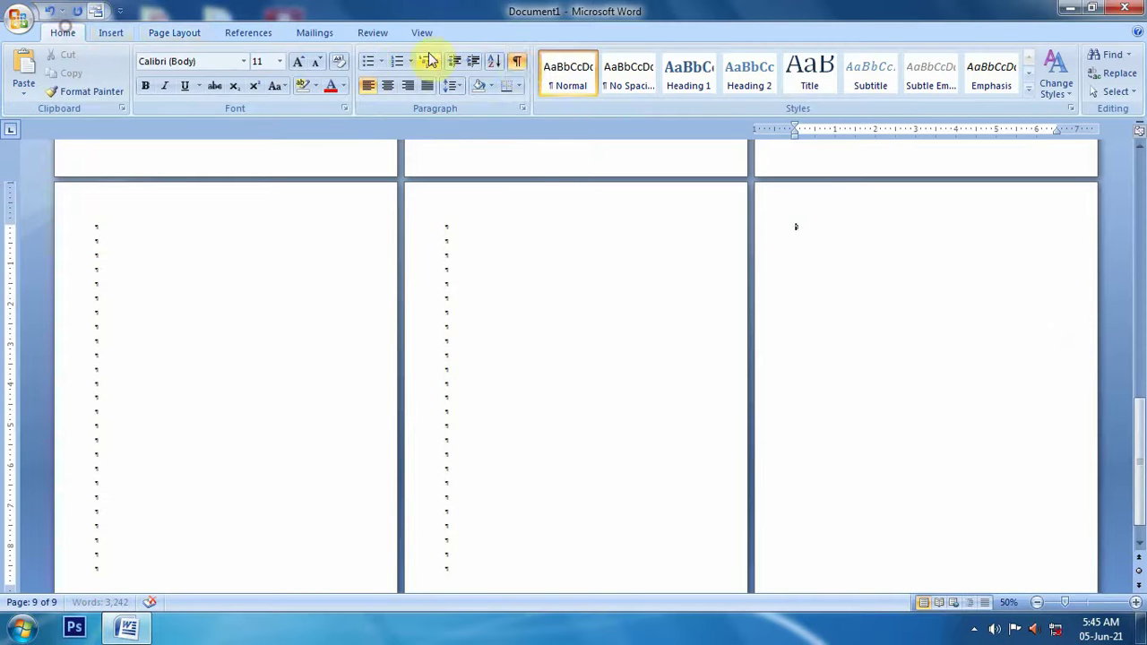
Hide the paragraph and formatting marks and return to page 2
click(518, 67)
scroll(769, 313, up, 2)
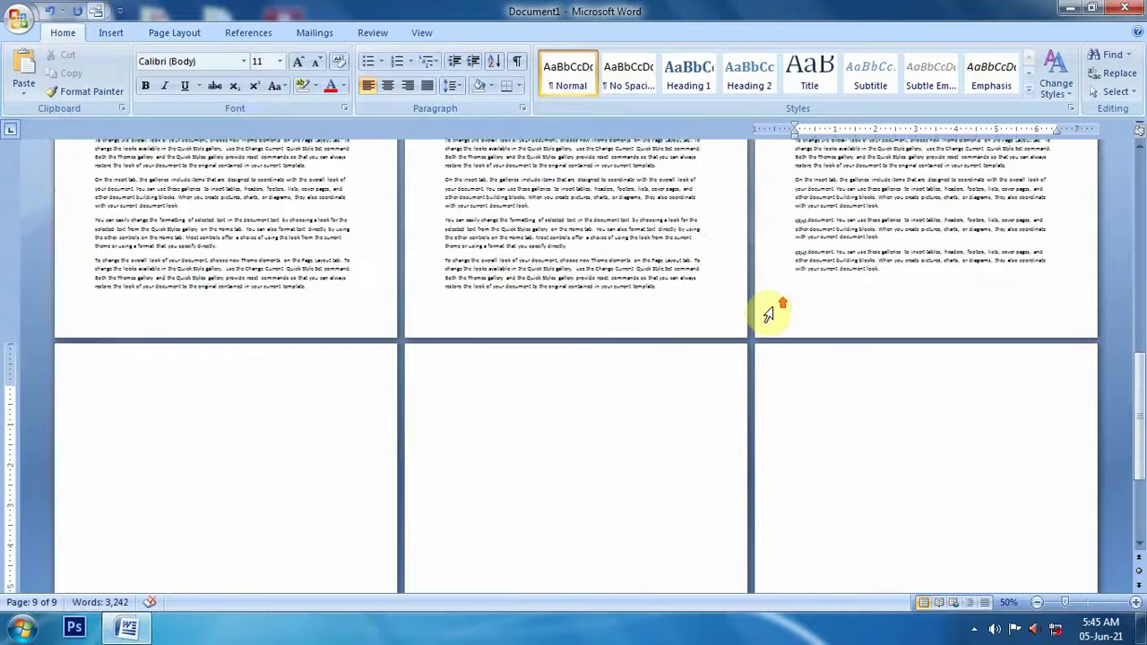
scroll(768, 314, up, 3)
scroll(768, 314, up, 3)
scroll(780, 313, up, 3)
scroll(765, 308, up, 3)
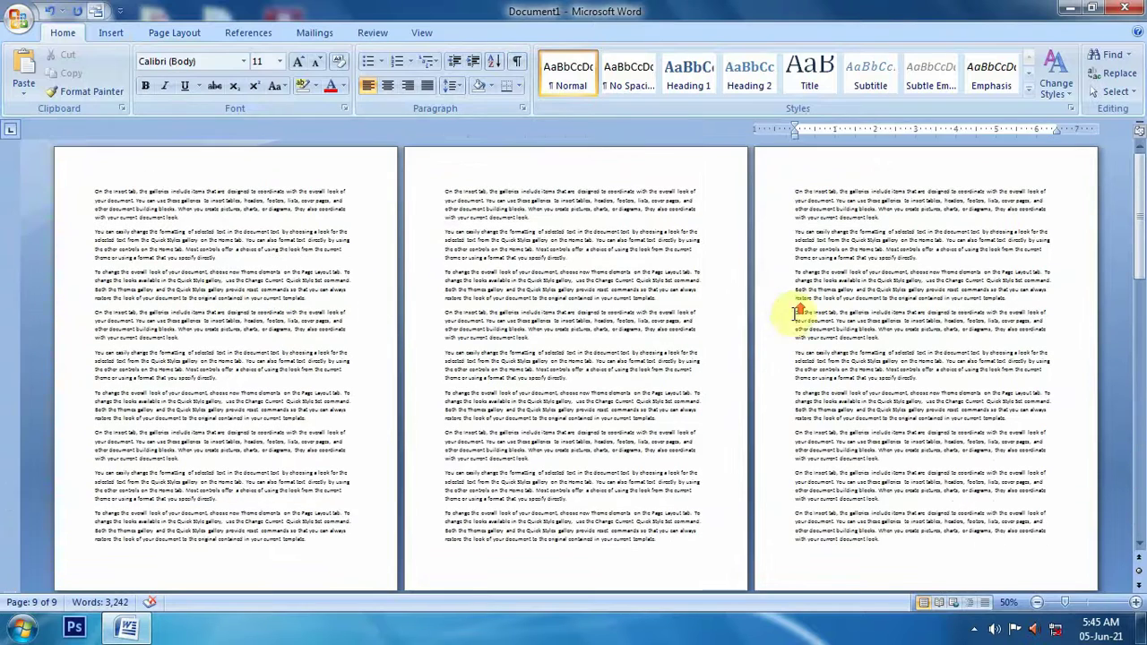
click(619, 320)
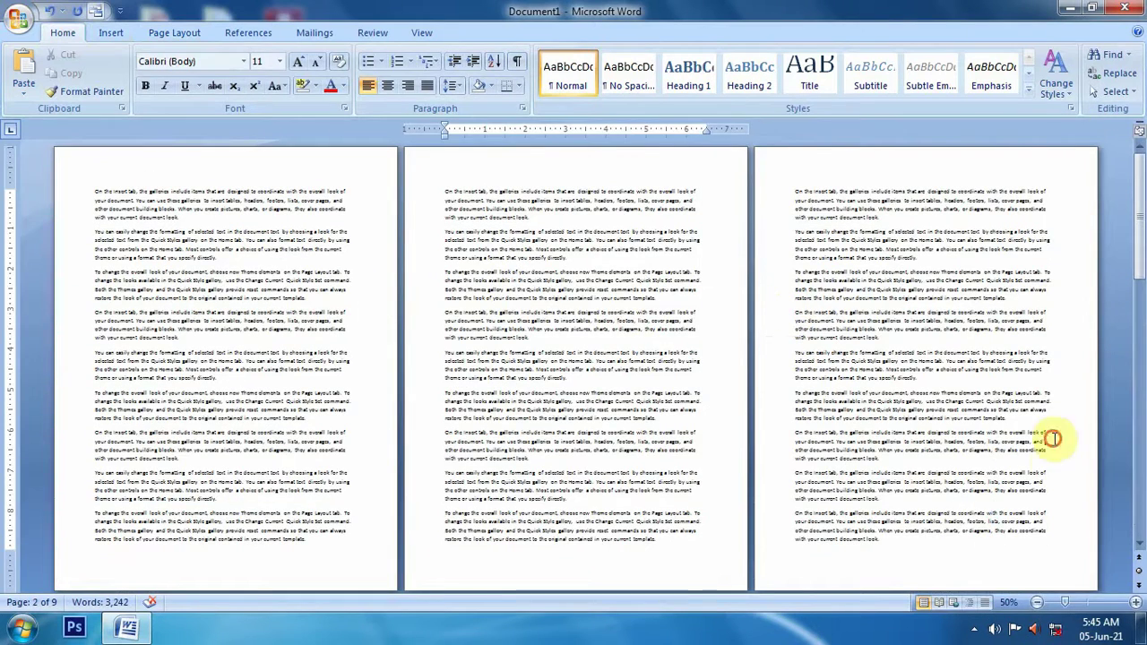
Zoom out to 30% to see all nine pages, then select and deselect text on pages 1–3
click(1037, 603)
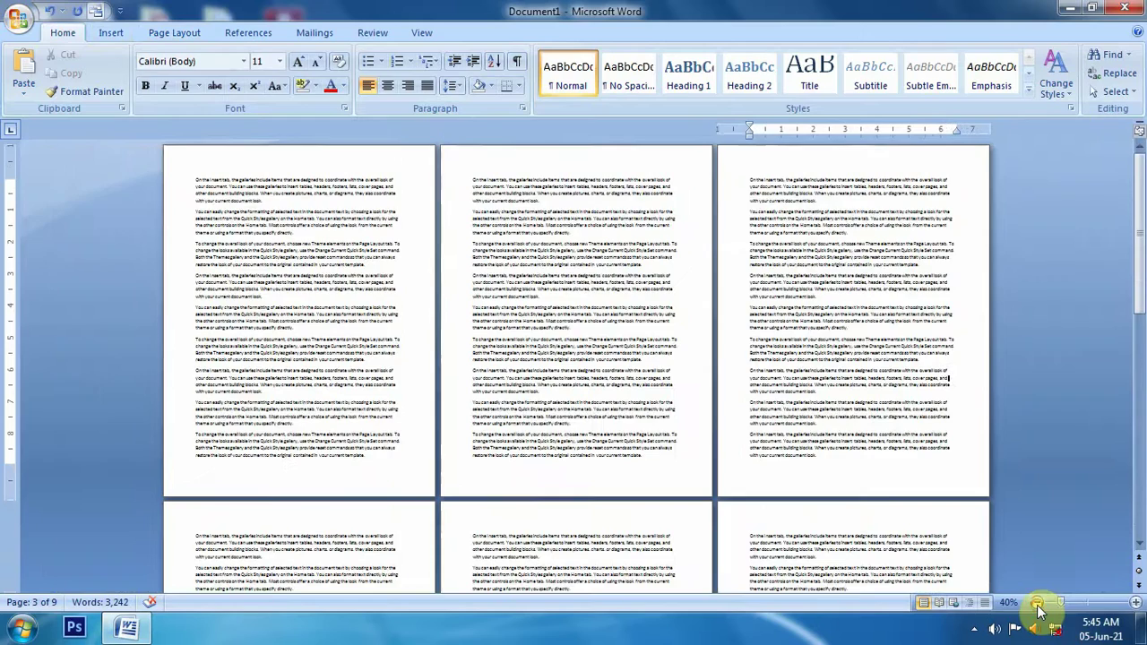
click(1038, 603)
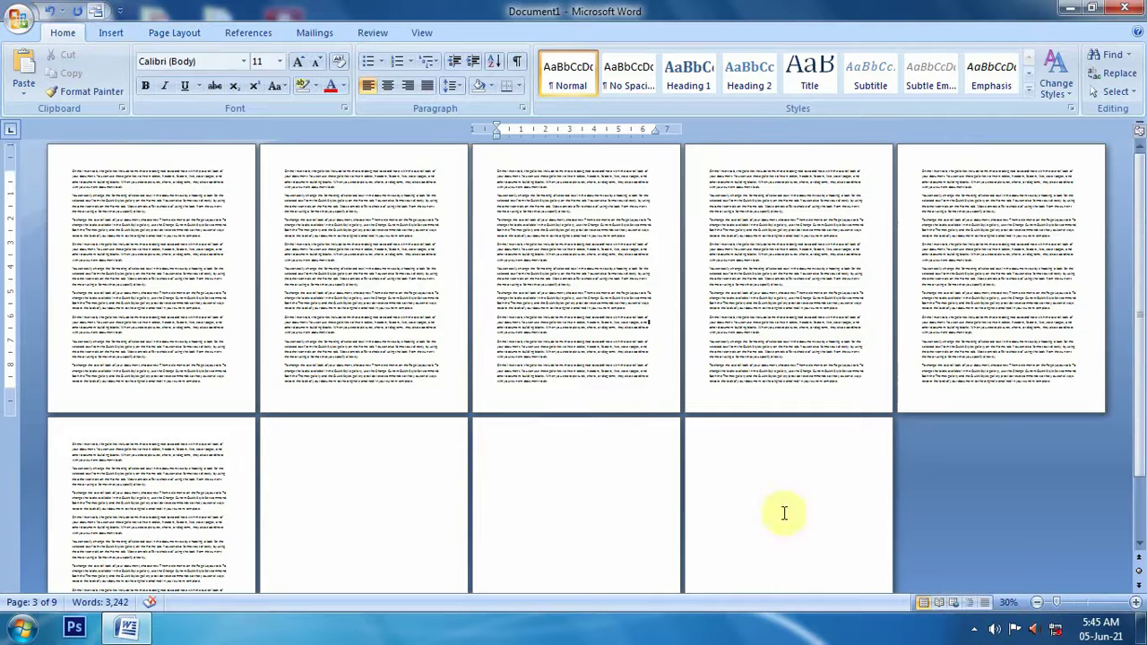
triple_click(618, 388)
drag(441, 343, 159, 255)
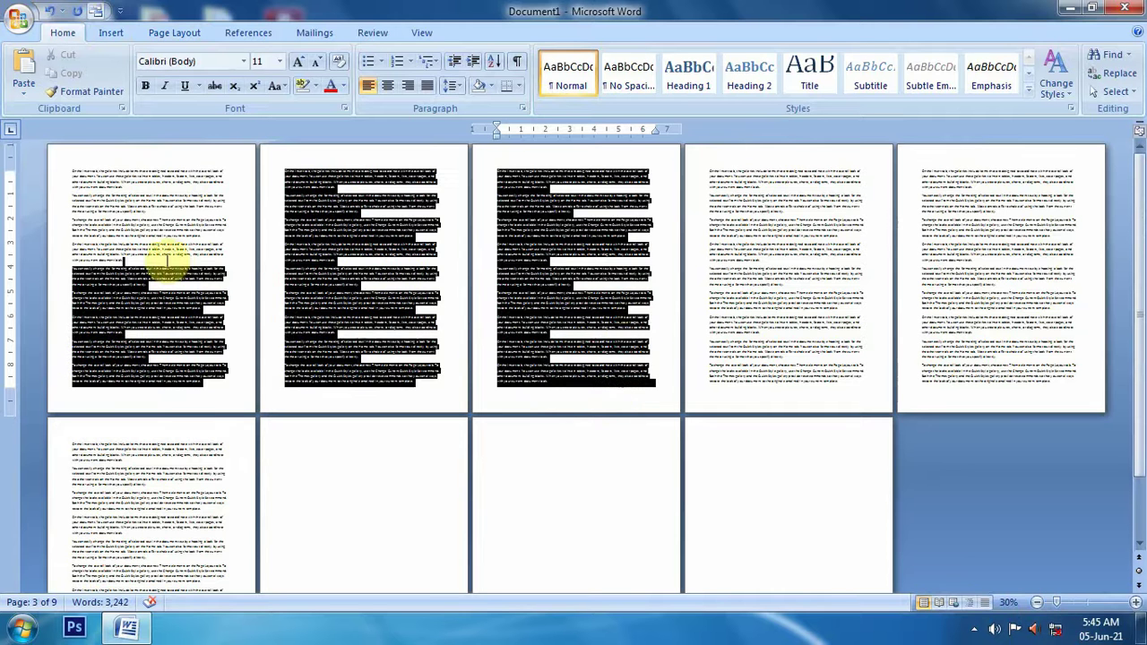
click(631, 293)
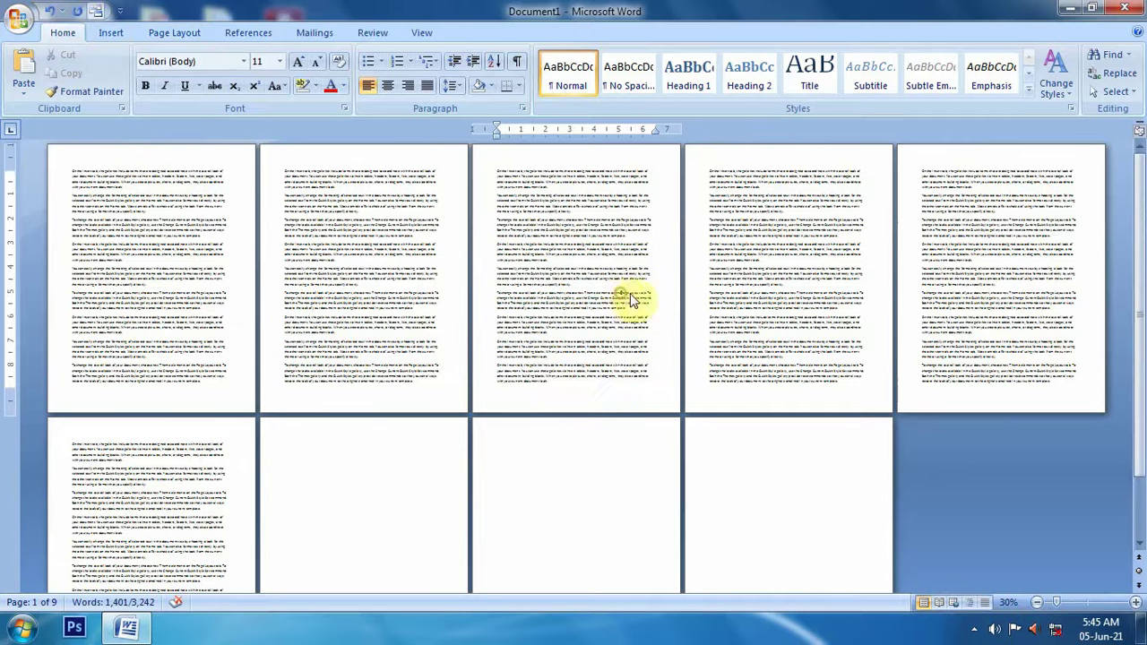
Choose the A4 paper size from the Page Layout Size list
click(166, 32)
click(222, 76)
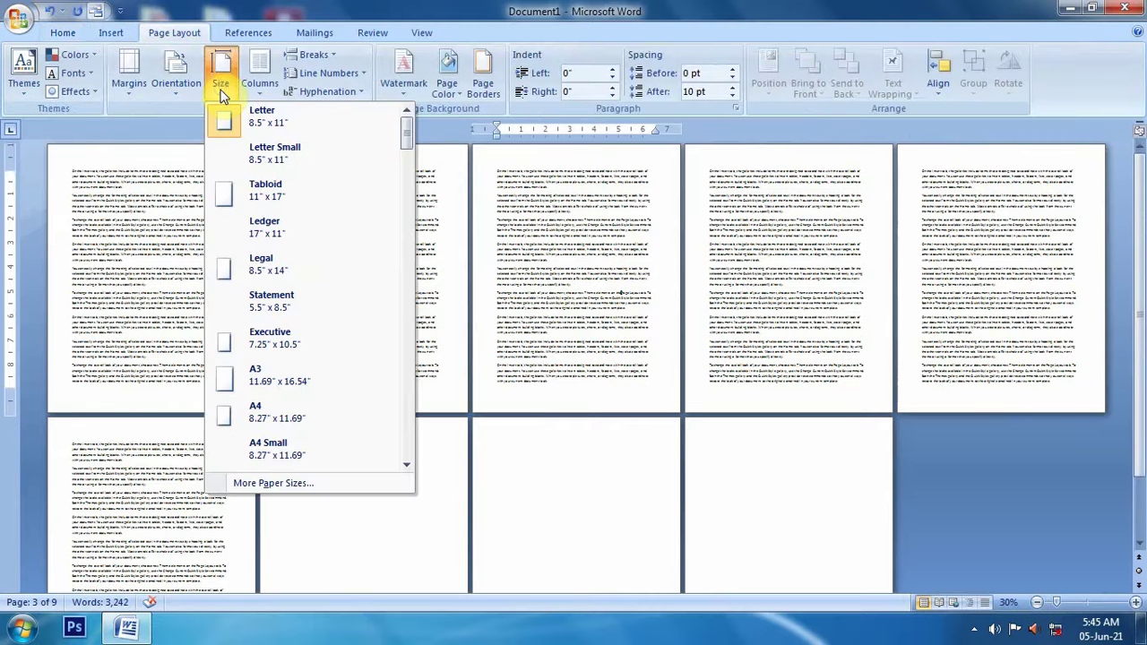
click(256, 409)
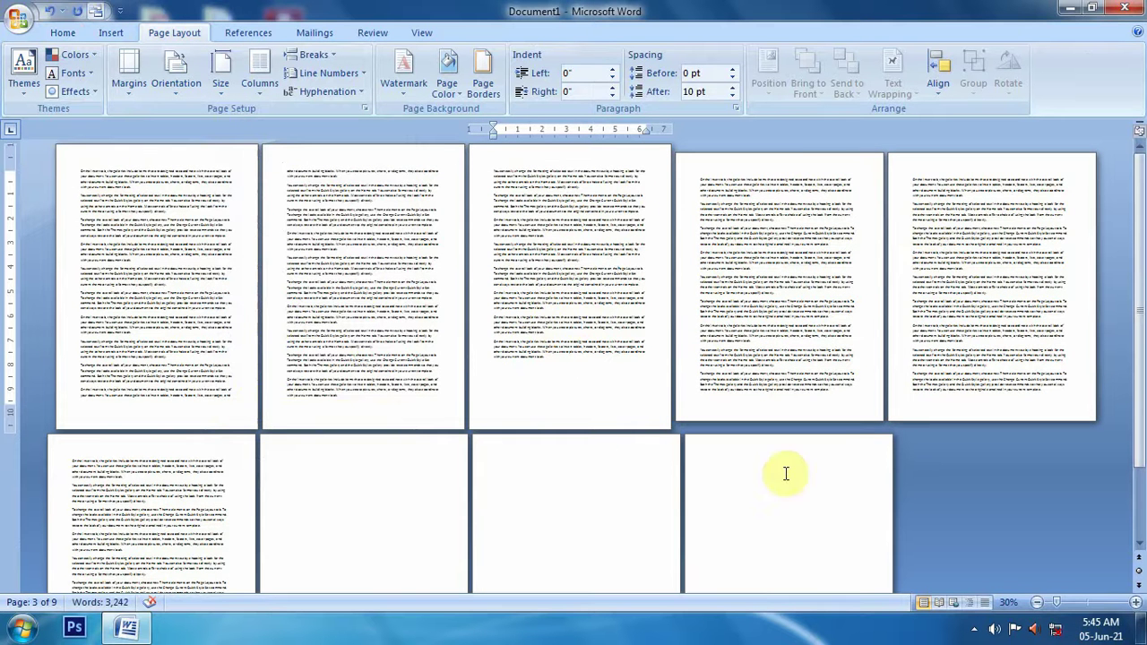
Place the insertion point on page 4, the section to be resized
click(863, 285)
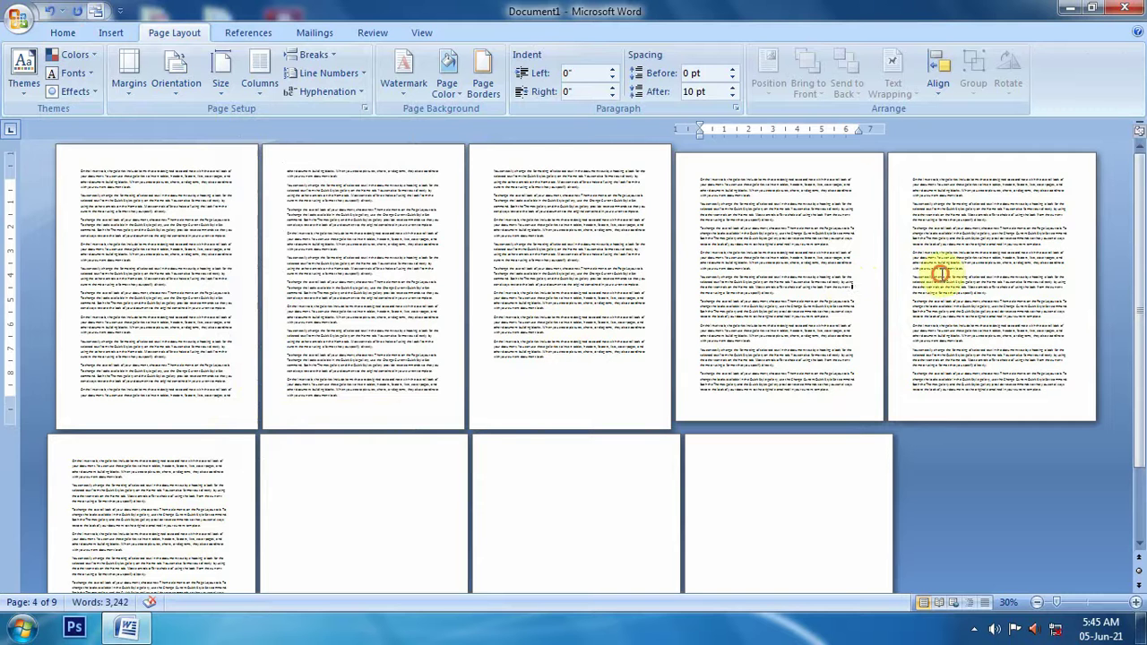
click(941, 274)
click(810, 286)
click(953, 302)
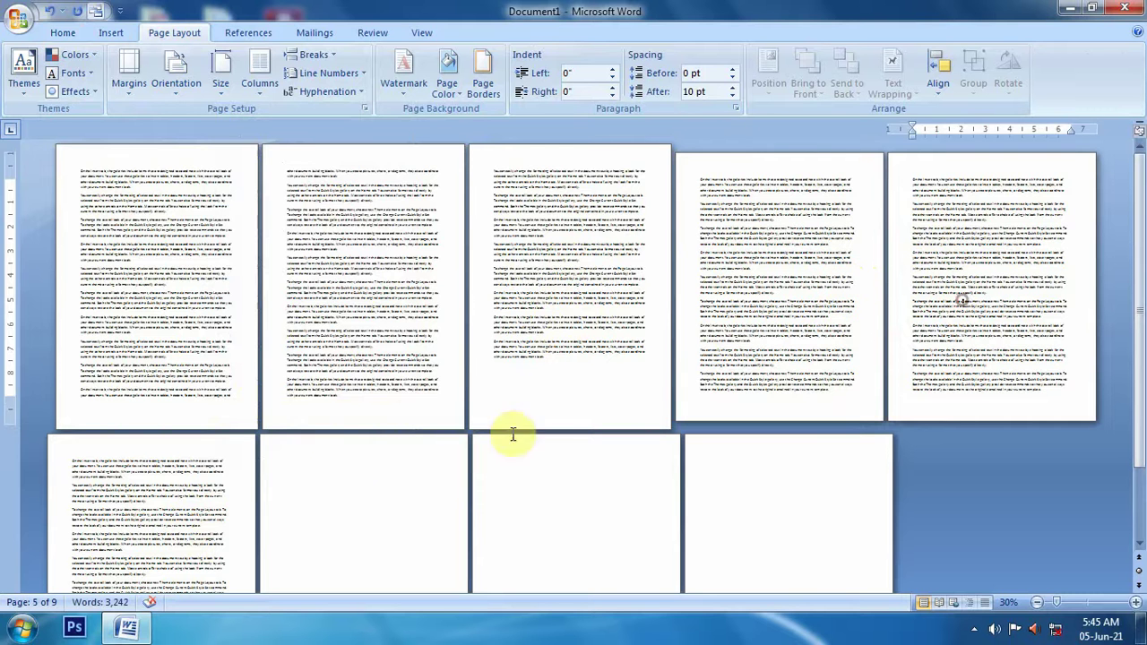
click(159, 492)
click(824, 319)
click(986, 321)
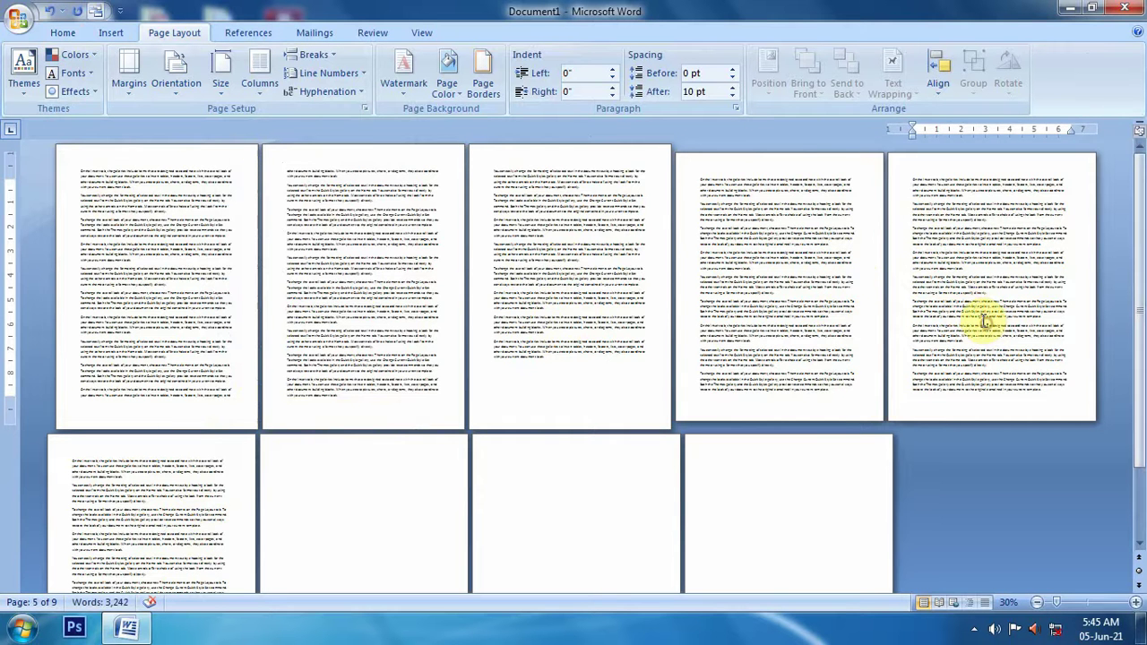
click(733, 300)
click(994, 302)
click(179, 511)
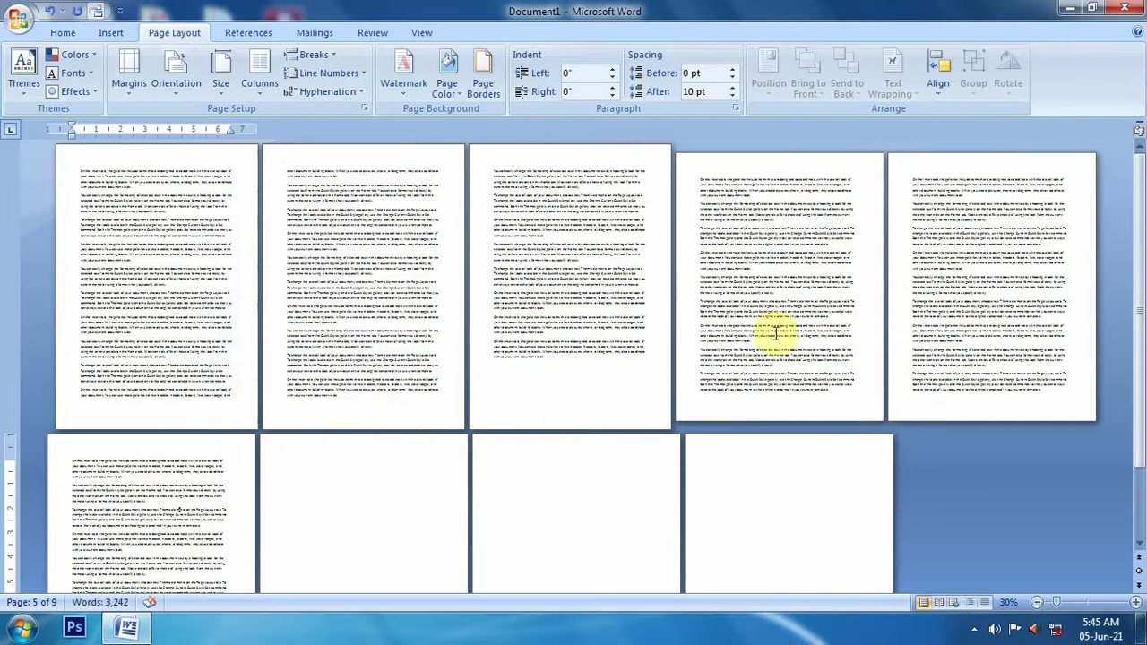
click(811, 323)
Apply Envelope #9 paper to this section only, reflowing the document to 19 pages
click(223, 94)
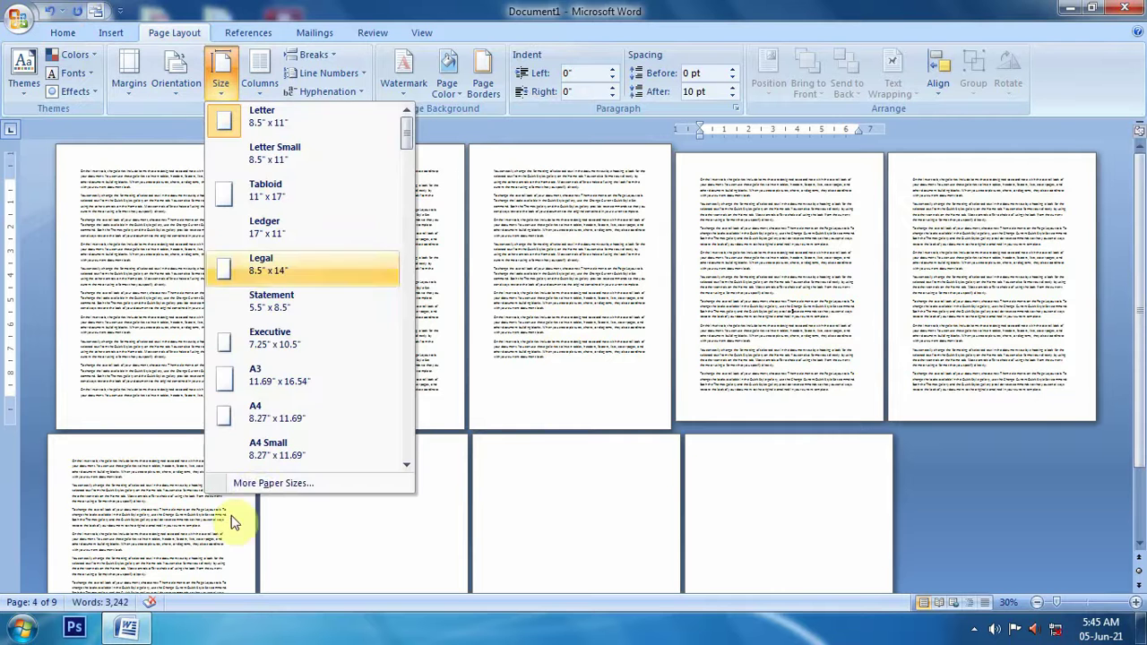
click(255, 485)
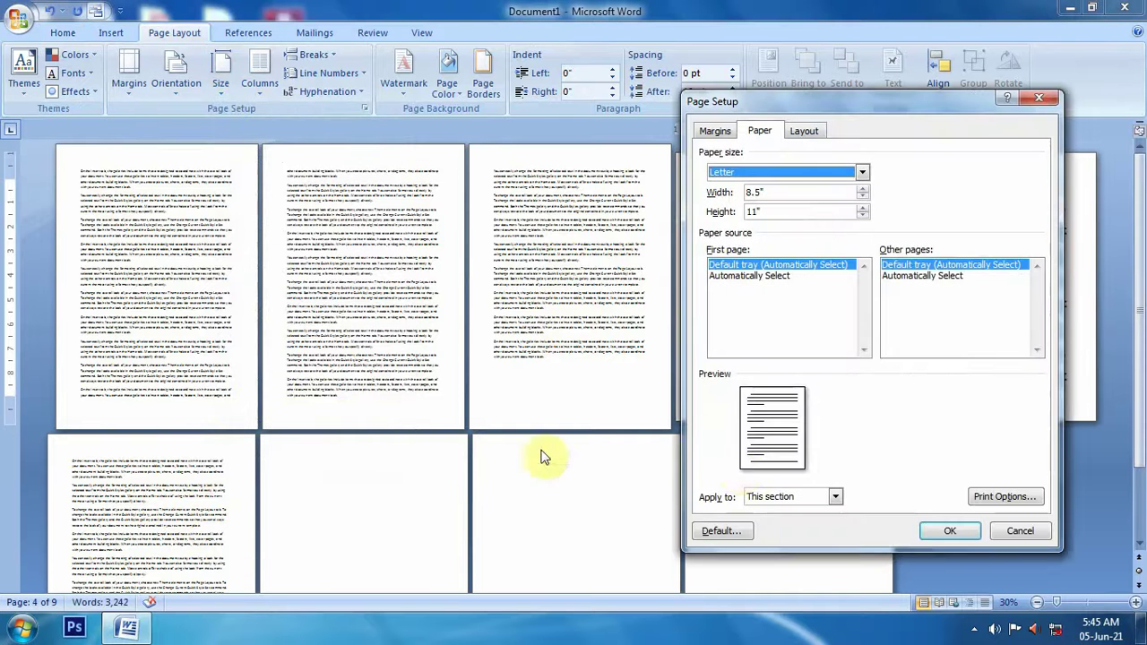
click(773, 502)
click(768, 512)
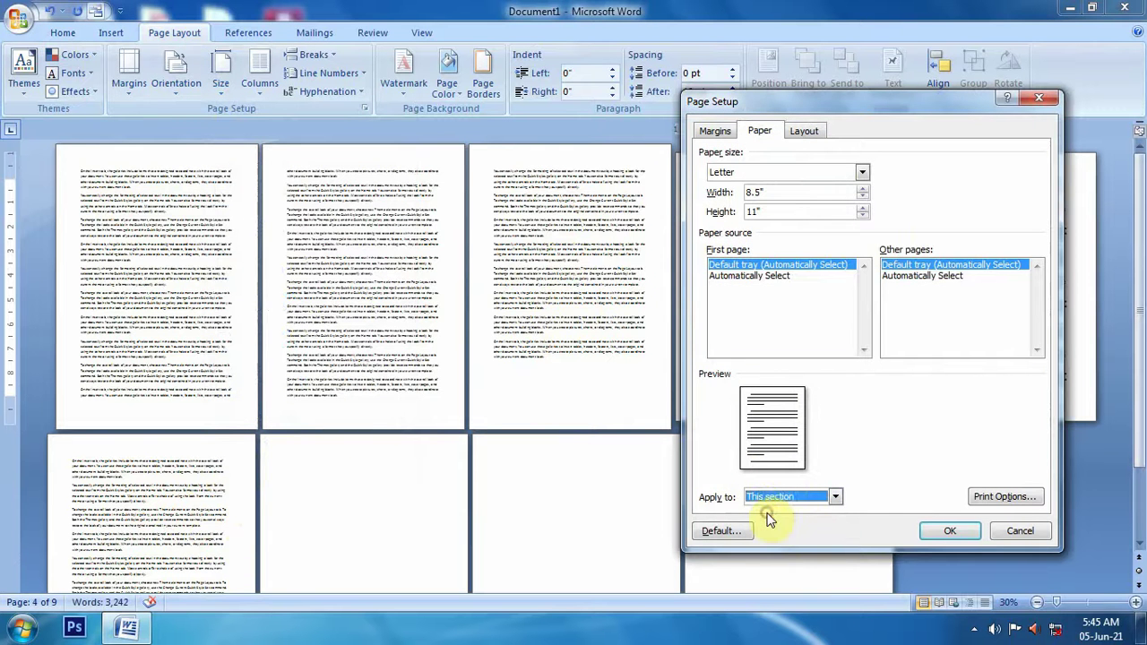
click(769, 175)
click(863, 231)
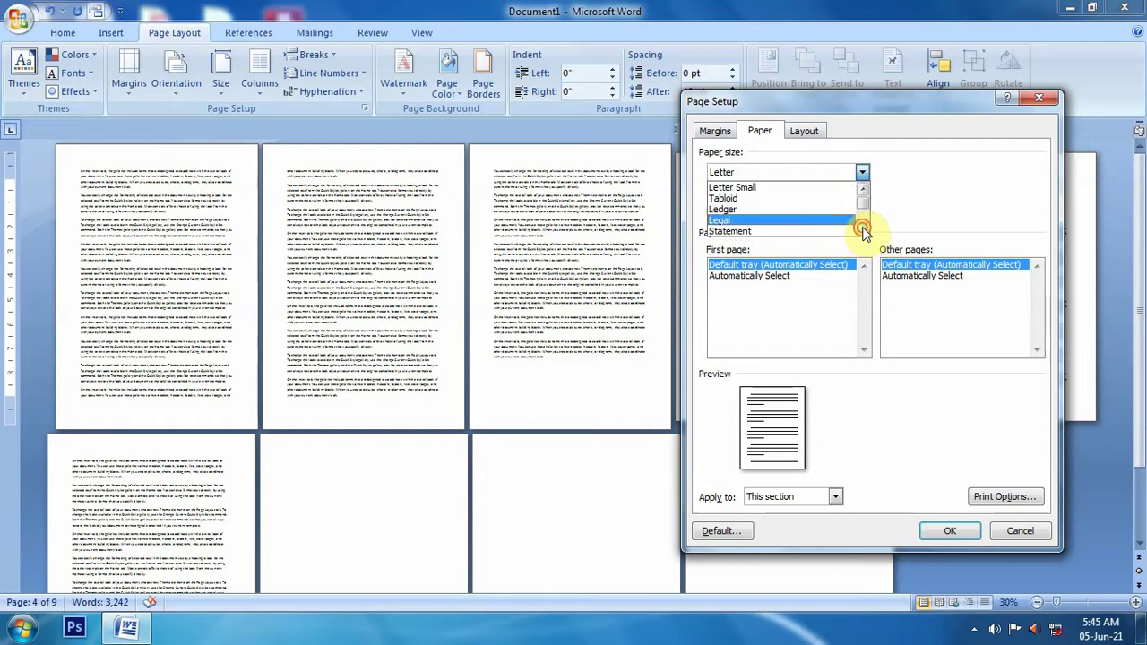
click(864, 230)
click(864, 231)
click(863, 230)
click(863, 230)
click(863, 230)
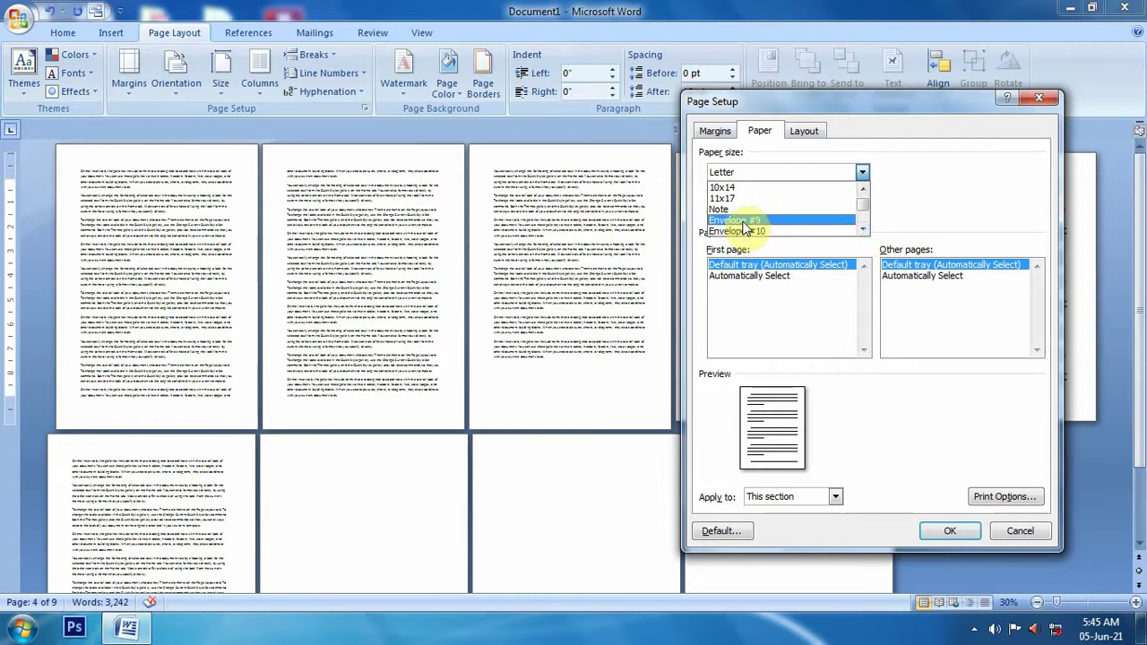
click(742, 219)
click(949, 531)
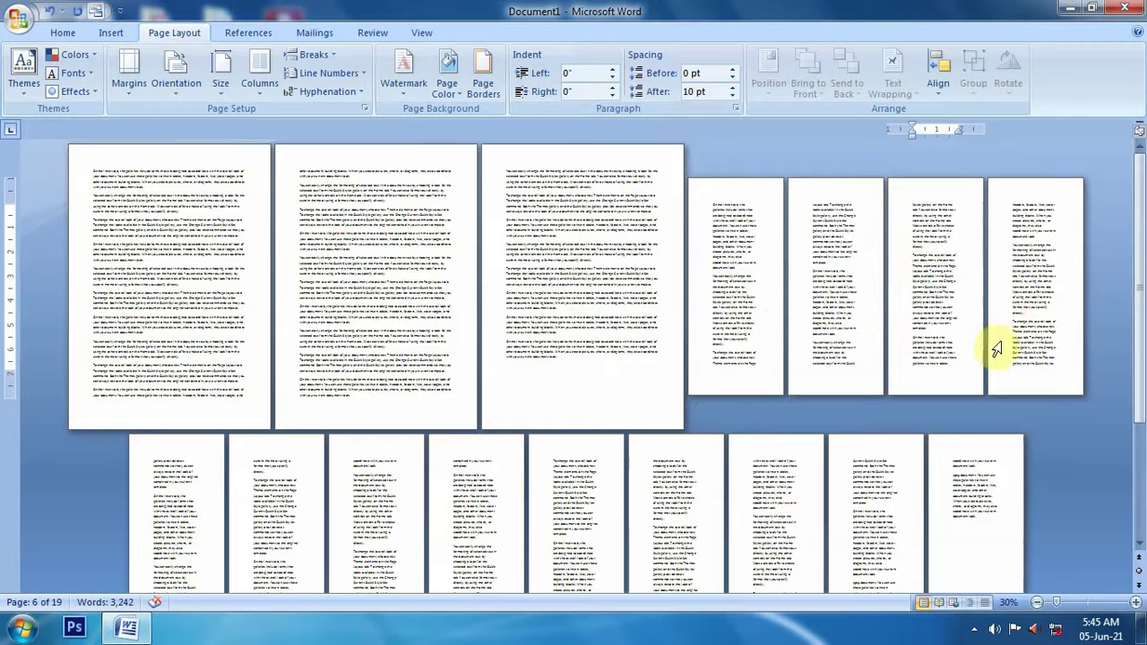
scroll(638, 526, down, 1)
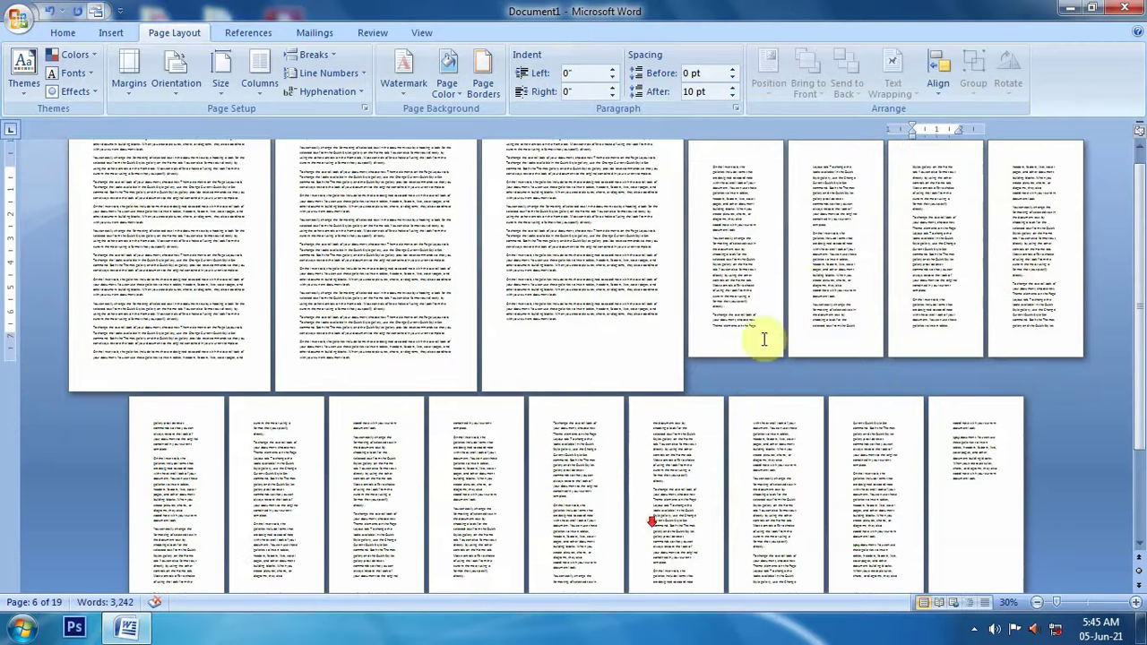
Zoom an envelope page to 100% and turn on formatting marks
click(959, 329)
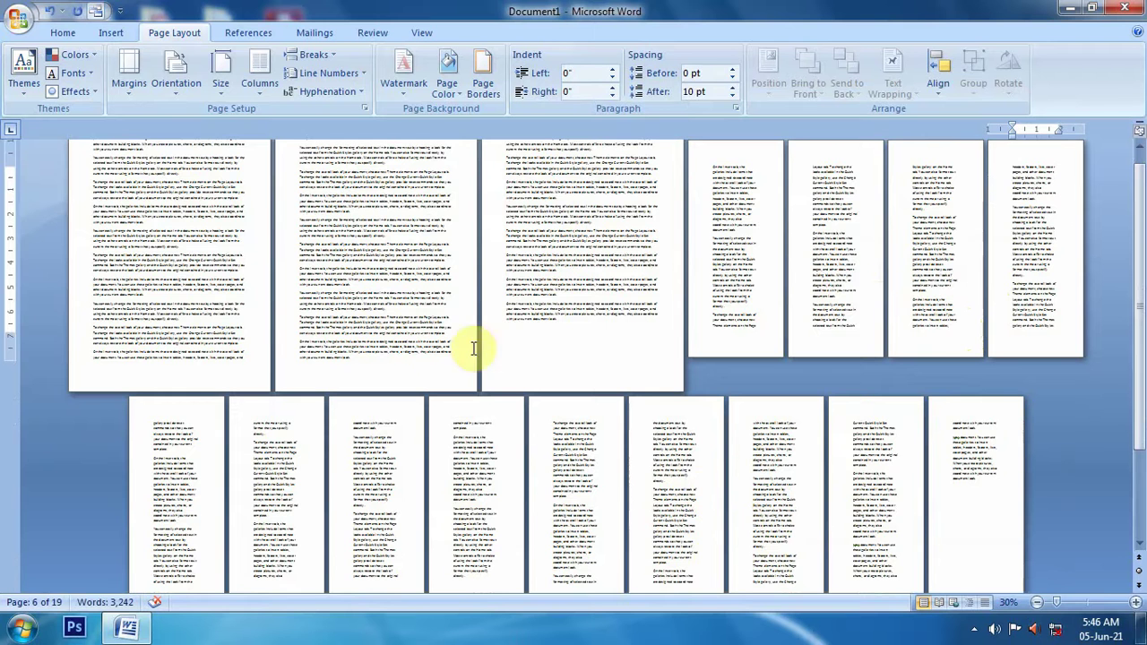
click(1137, 605)
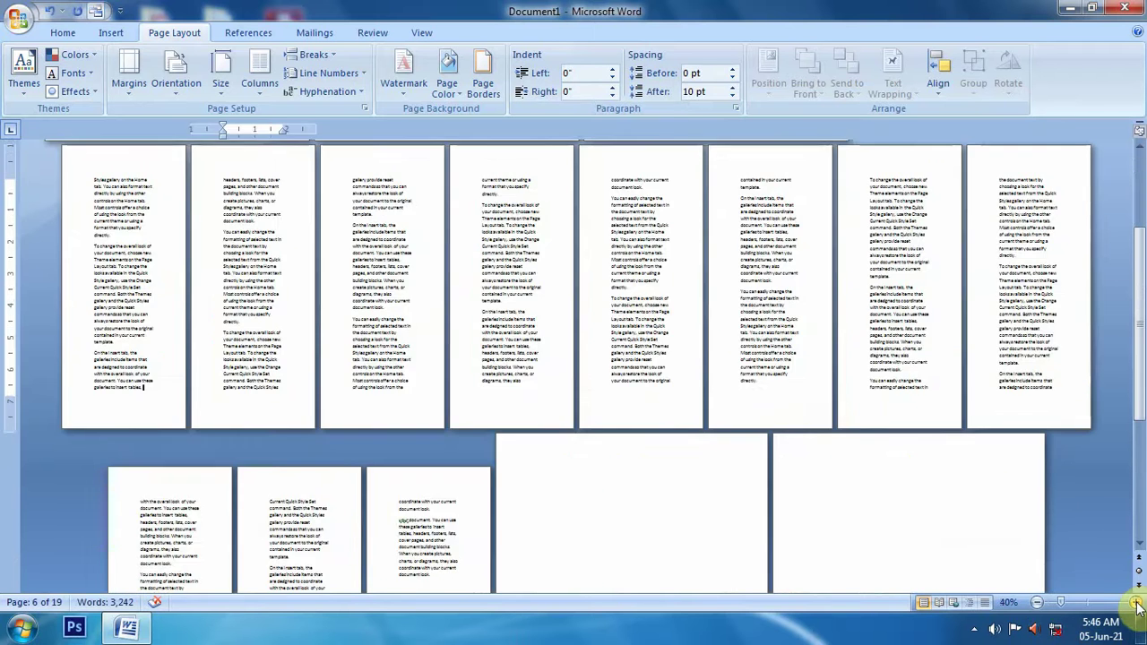
click(1137, 605)
click(1136, 605)
click(1136, 605)
click(1137, 605)
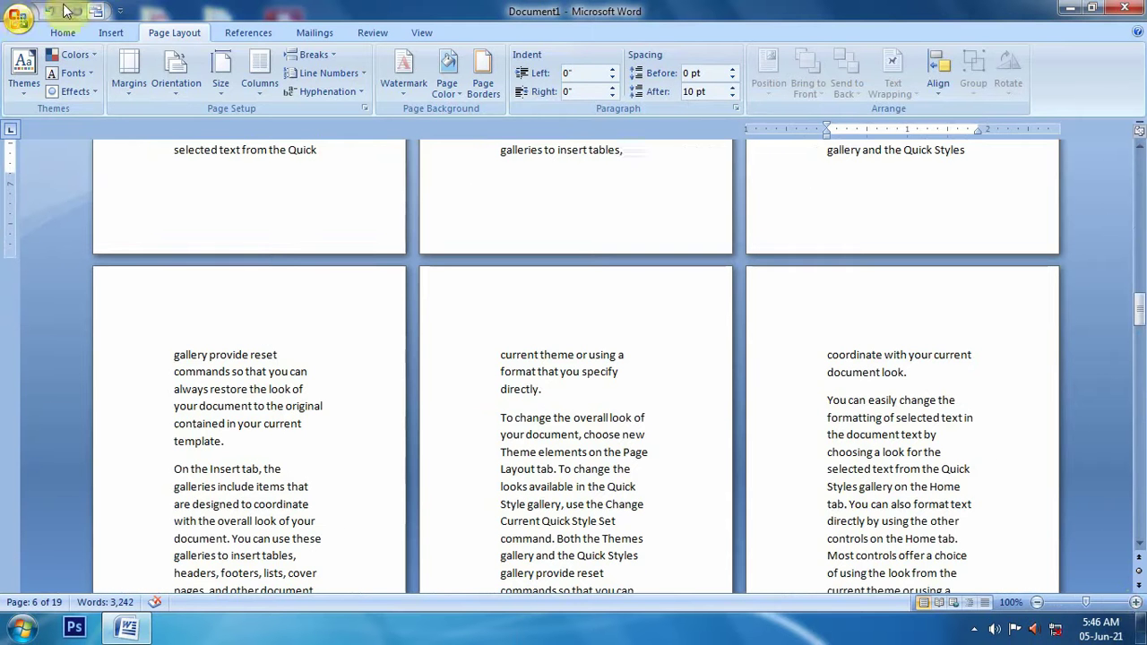
click(63, 33)
click(517, 63)
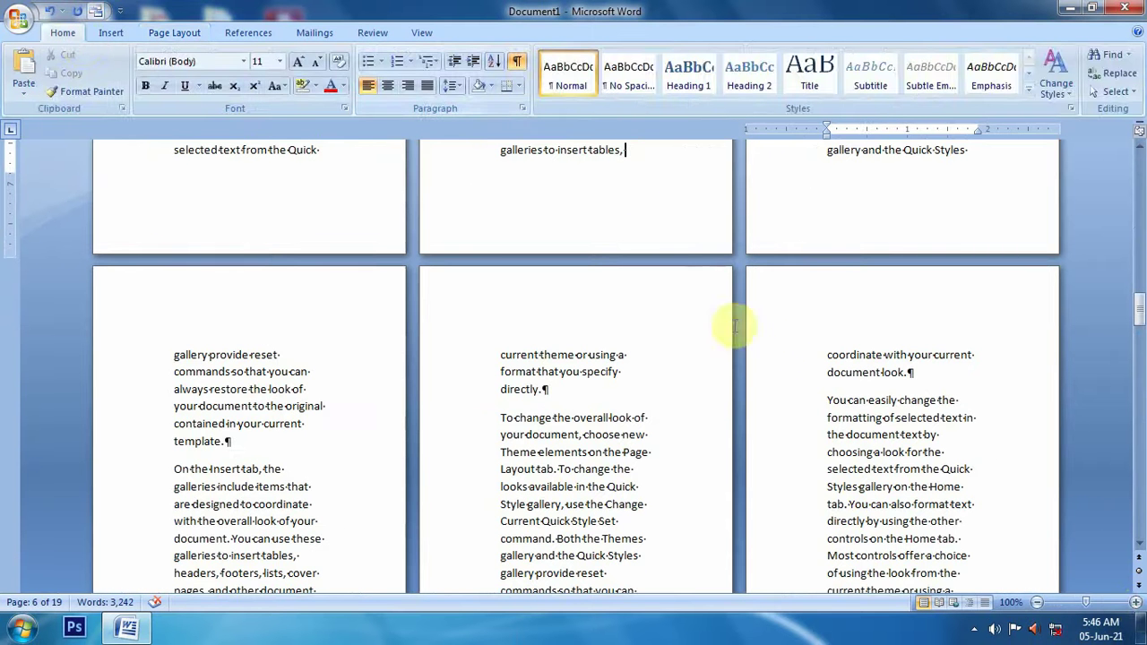
Scroll through the envelope pages to inspect paragraph marks and section breaks
scroll(897, 371, up, 4)
scroll(898, 371, up, 5)
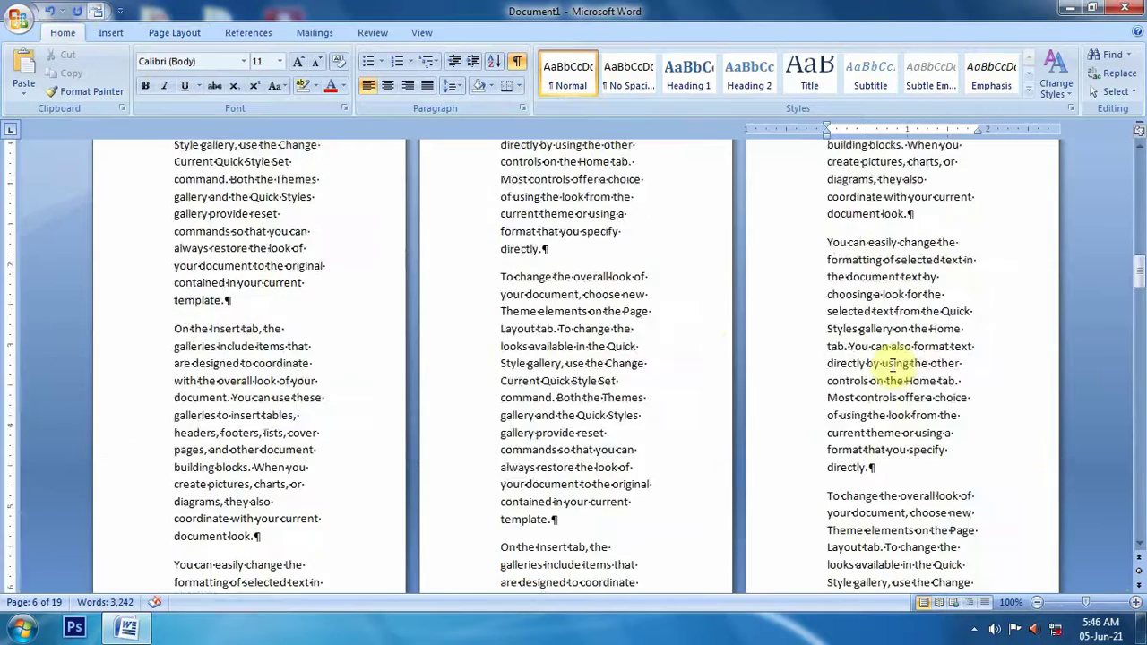
scroll(895, 367, up, 5)
scroll(890, 361, up, 5)
scroll(890, 361, up, 3)
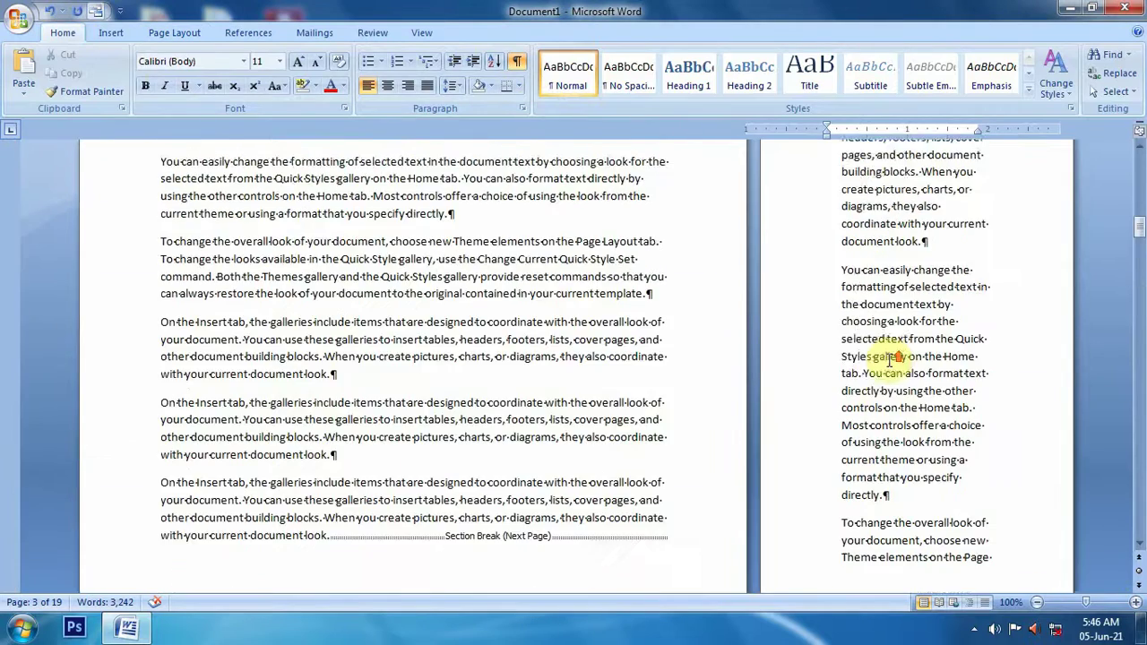
scroll(890, 361, up, 3)
scroll(887, 360, up, 3)
scroll(883, 358, up, 3)
scroll(898, 363, down, 5)
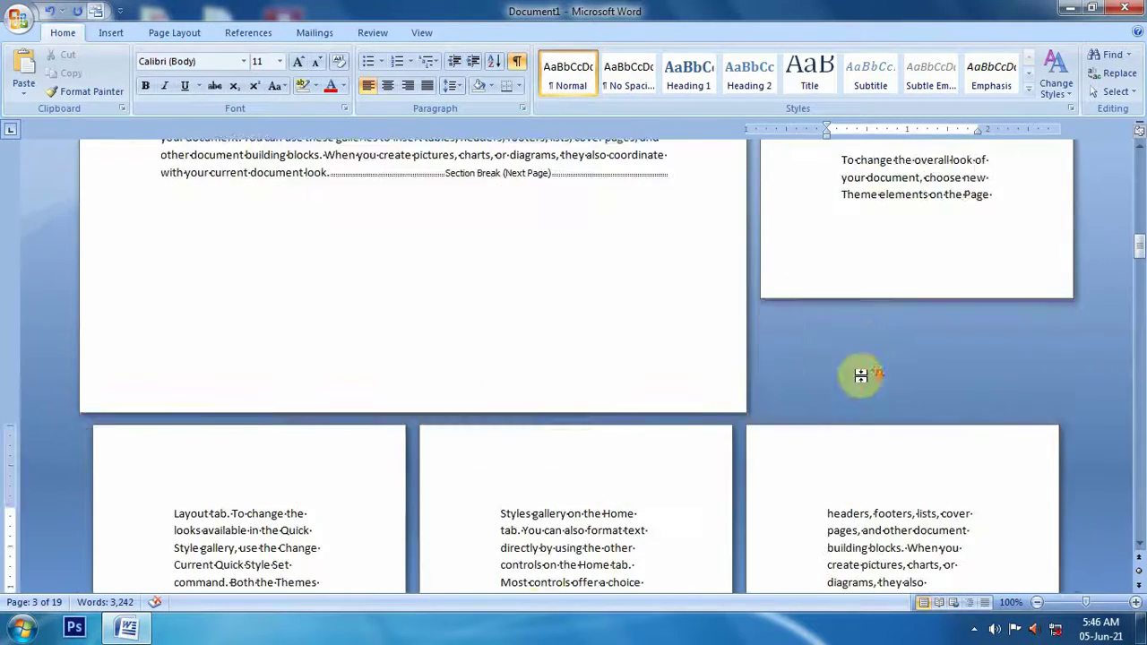
scroll(861, 376, down, 4)
scroll(546, 410, down, 2)
scroll(848, 416, down, 2)
scroll(843, 413, up, 4)
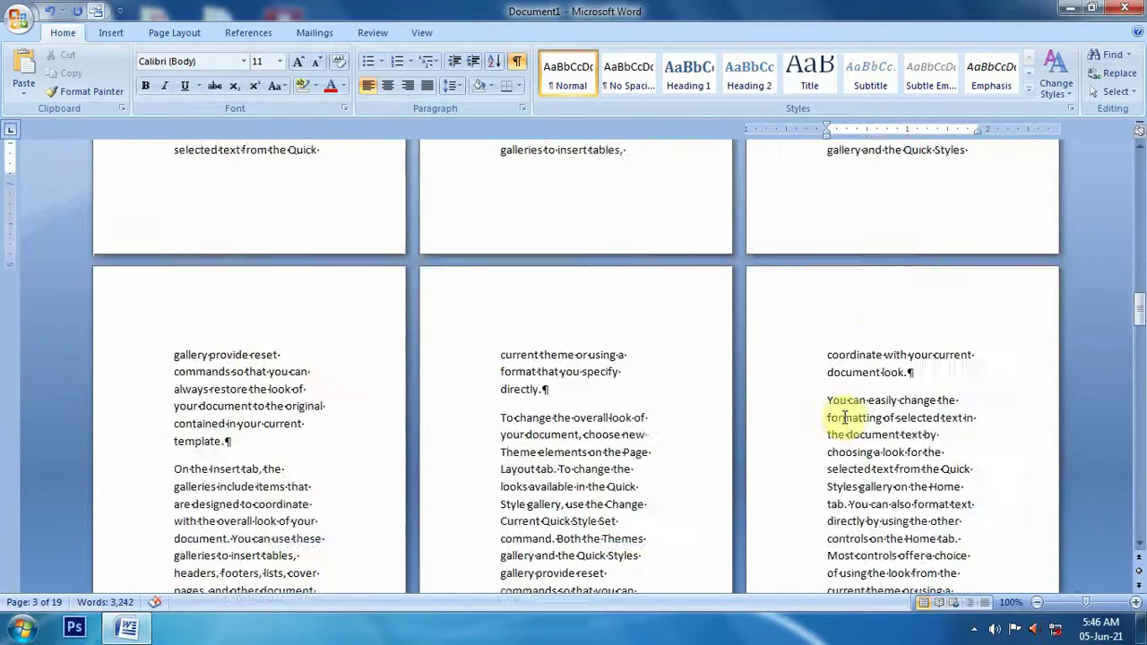
scroll(838, 411, down, 5)
scroll(838, 411, down, 3)
scroll(836, 408, up, 5)
scroll(836, 408, down, 2)
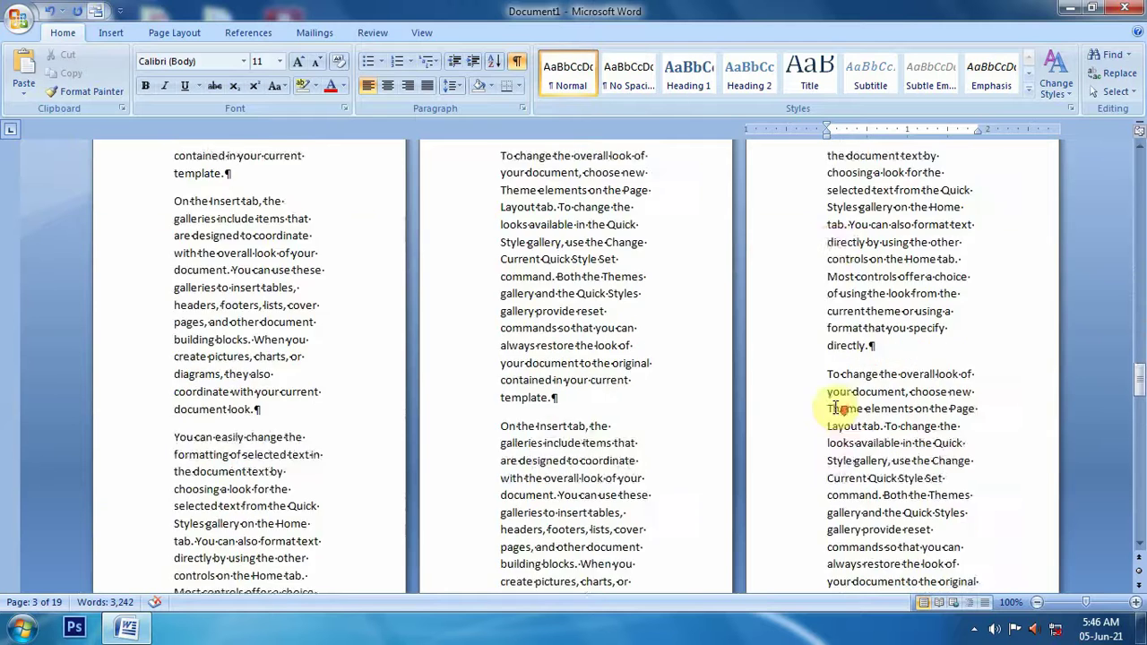
scroll(834, 449, down, 5)
scroll(851, 457, down, 3)
scroll(865, 445, down, 2)
scroll(865, 446, down, 4)
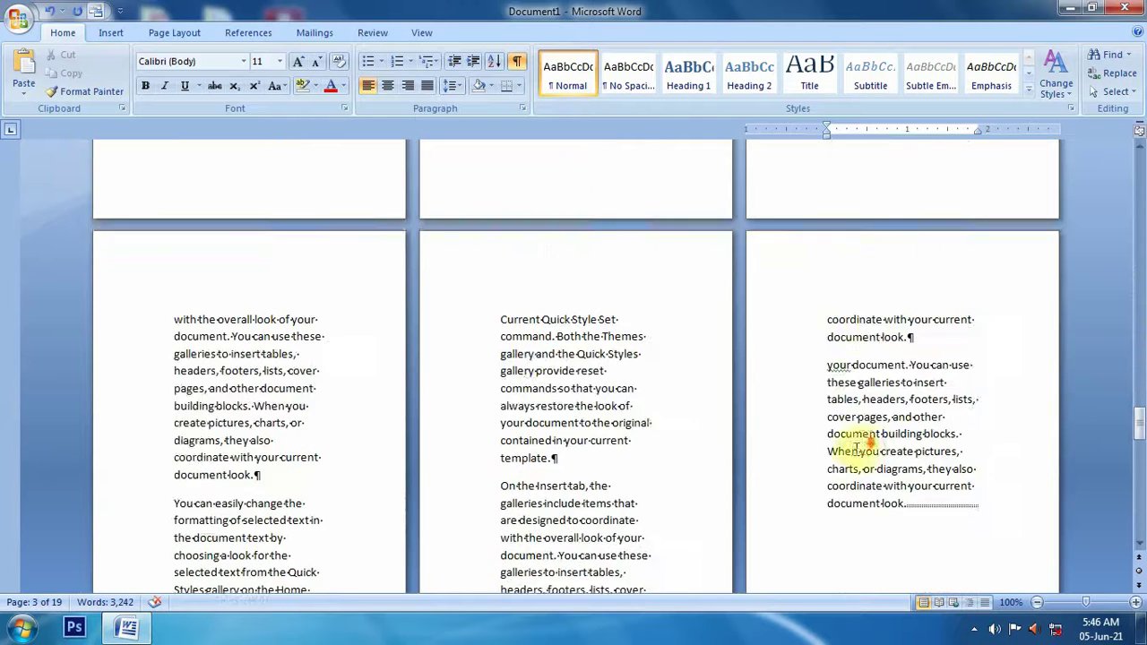
scroll(825, 449, down, 5)
scroll(842, 386, down, 2)
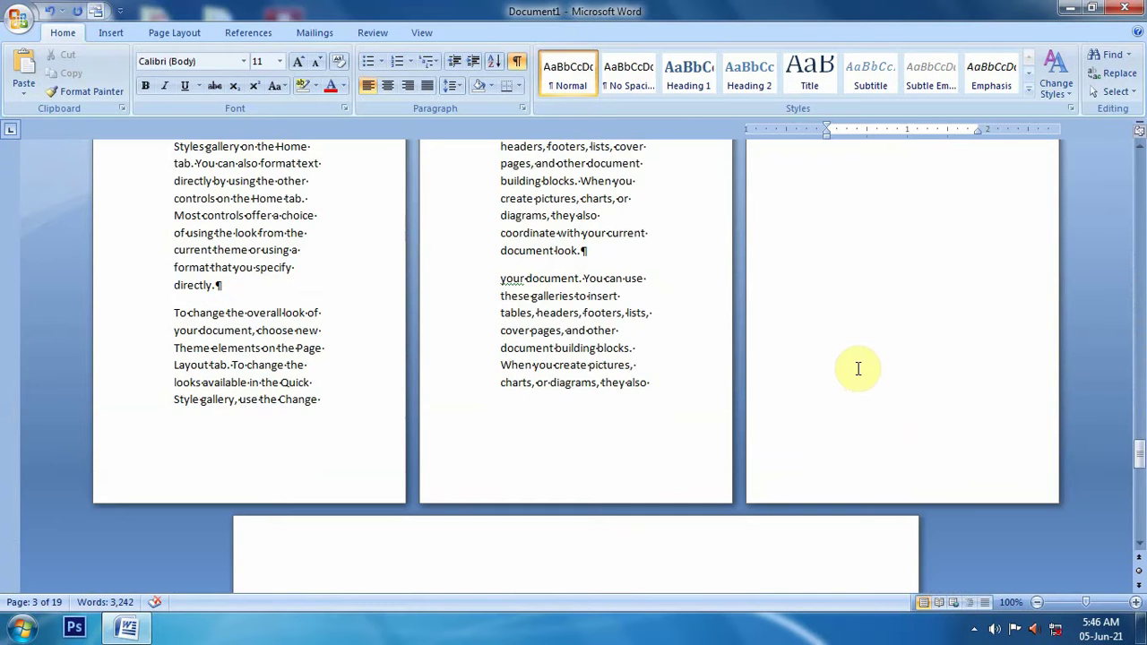
scroll(857, 368, down, 2)
scroll(807, 371, up, 6)
scroll(941, 358, up, 2)
Zoom back out to a 30% overview of all pages
click(924, 352)
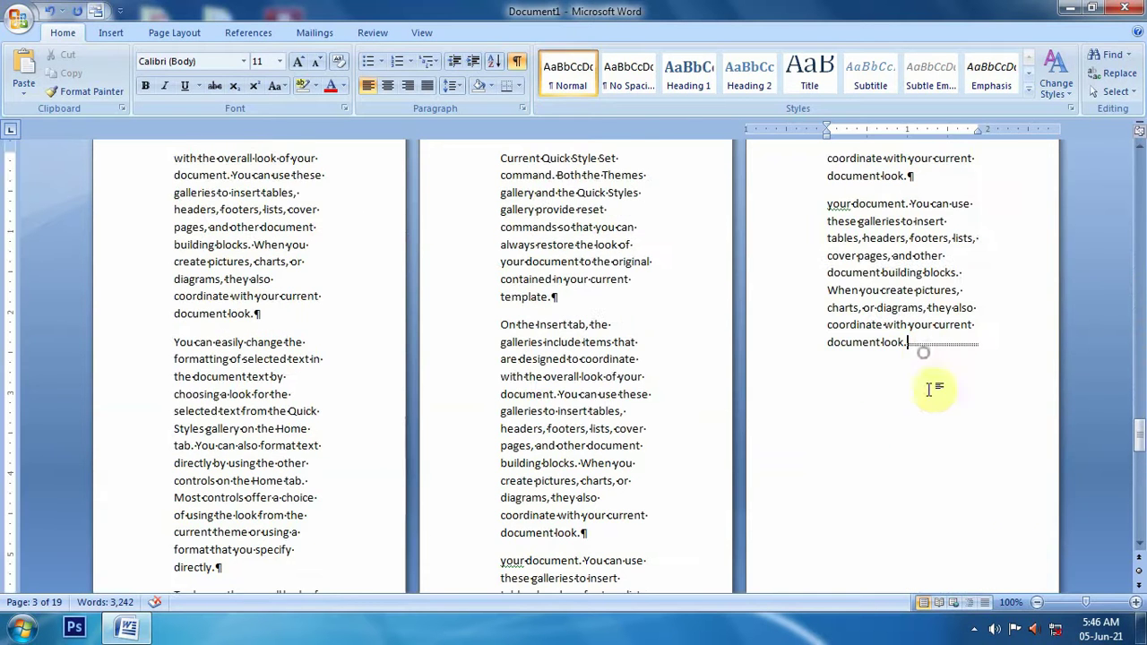
click(1037, 603)
click(1038, 603)
click(1038, 602)
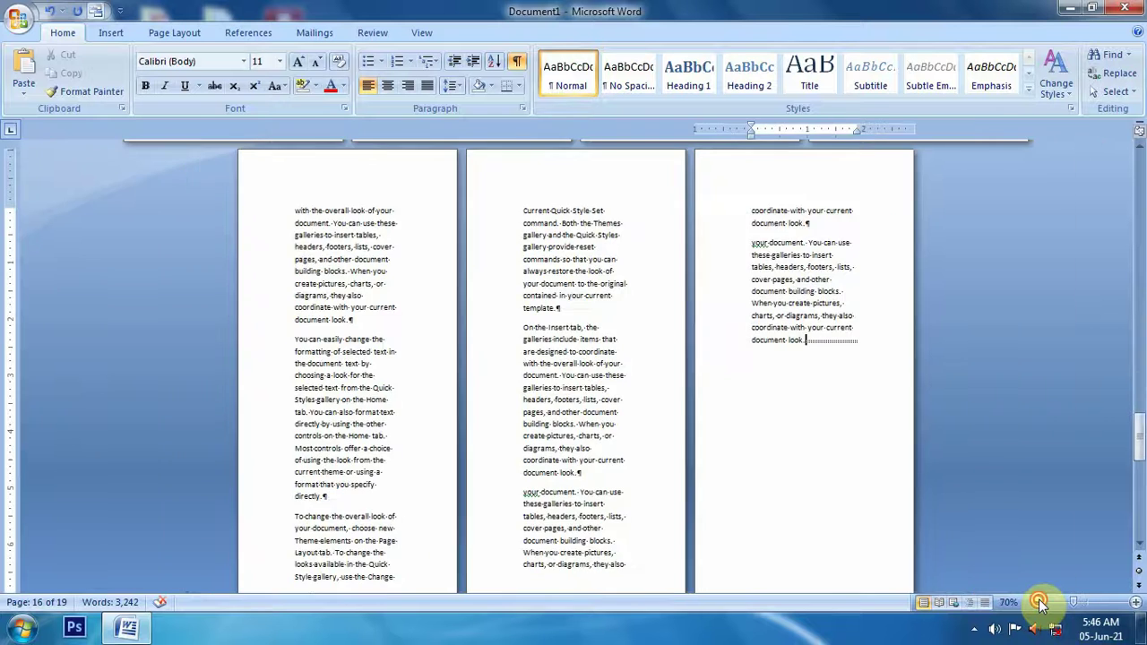
click(1037, 602)
click(1037, 603)
click(1037, 602)
click(1037, 602)
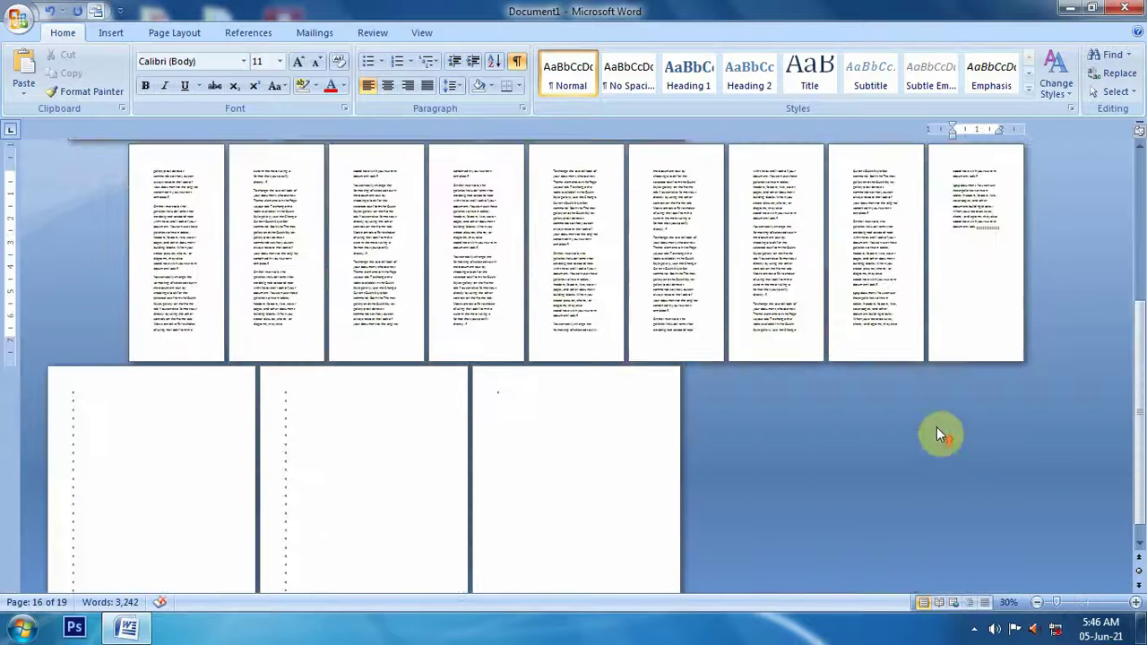
Place the insertion point on page 17, the first page of the final section
scroll(929, 430, up, 2)
scroll(819, 326, up, 1)
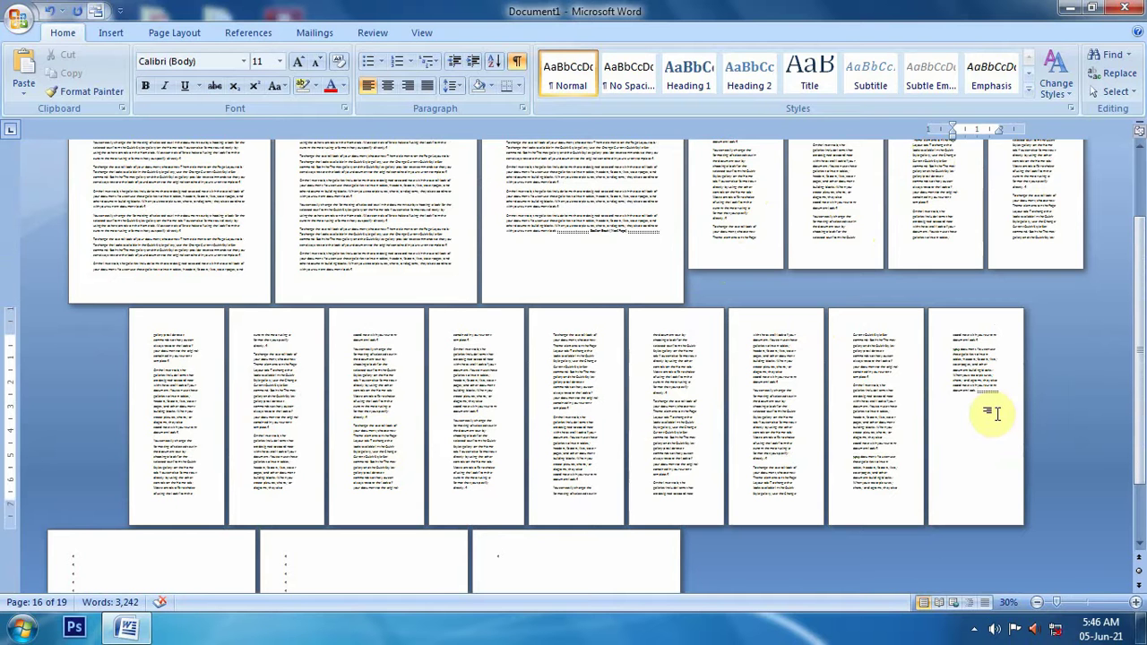
scroll(397, 481, down, 3)
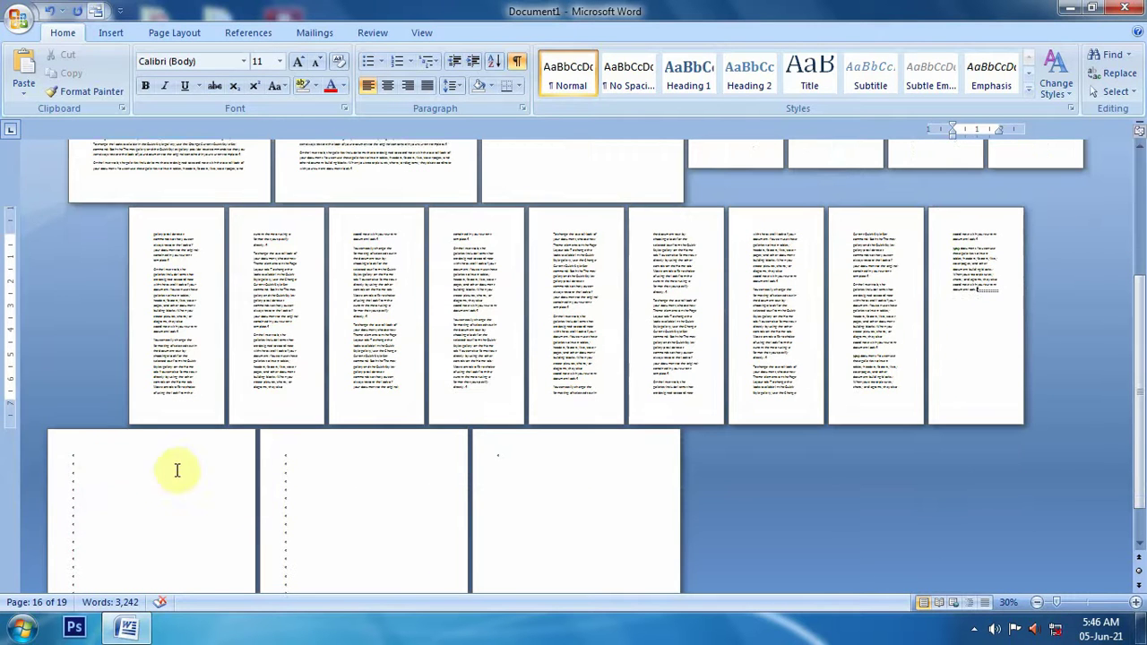
click(99, 467)
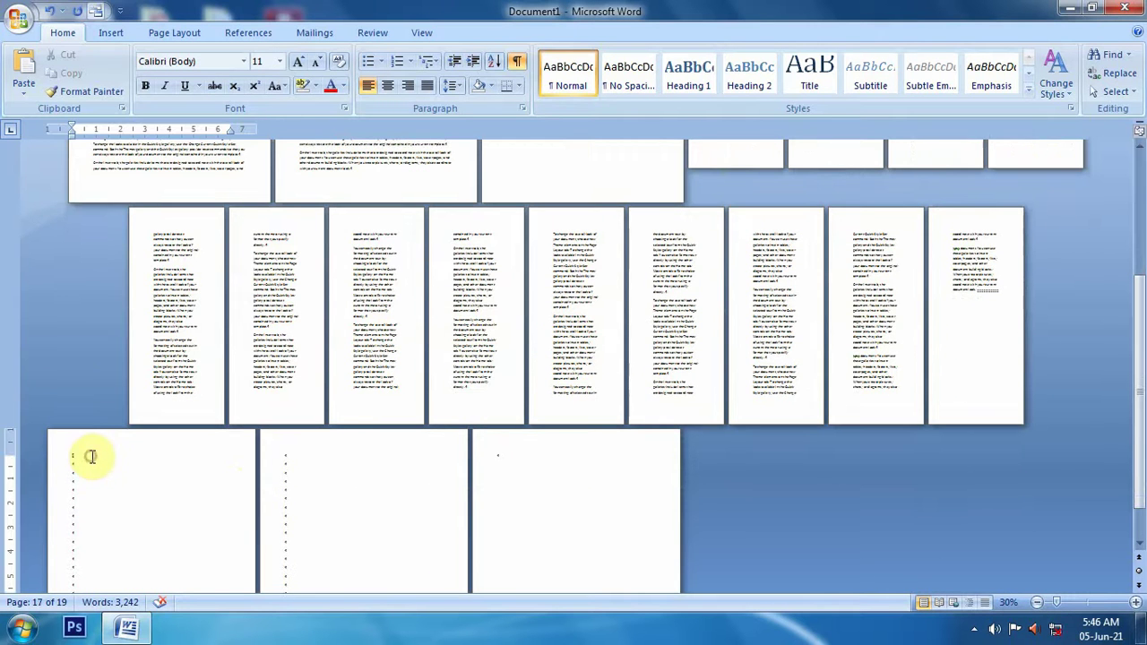
click(167, 36)
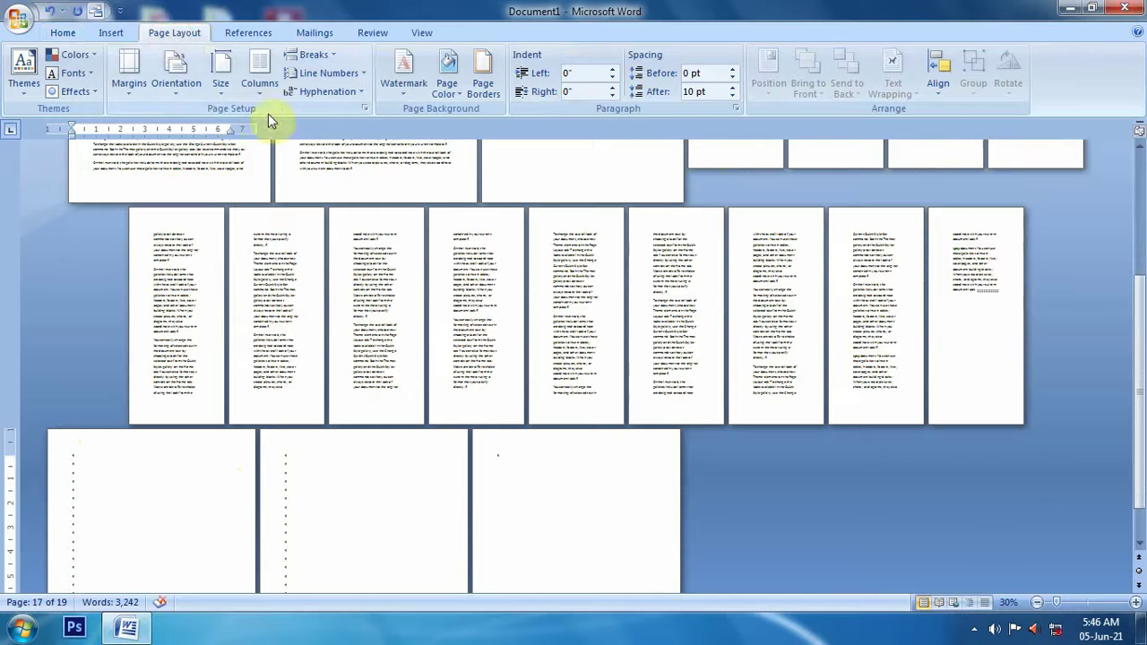
Set this section to a custom 4" × 4" paper size, expanding the document to 25 pages
click(220, 90)
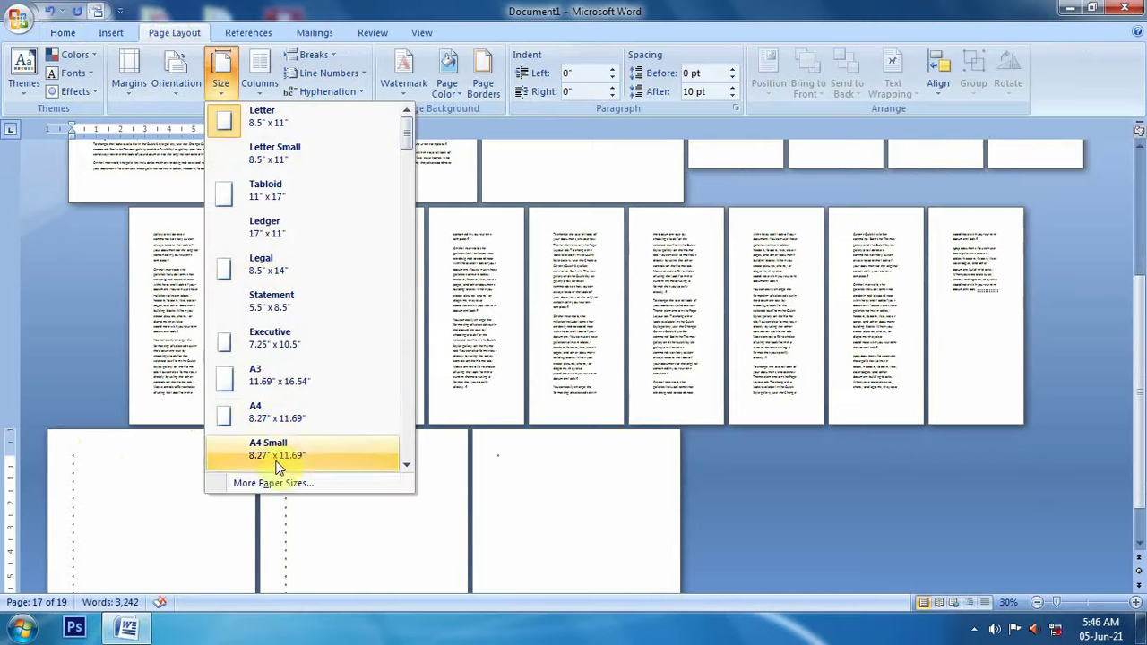
drag(407, 141, 407, 189)
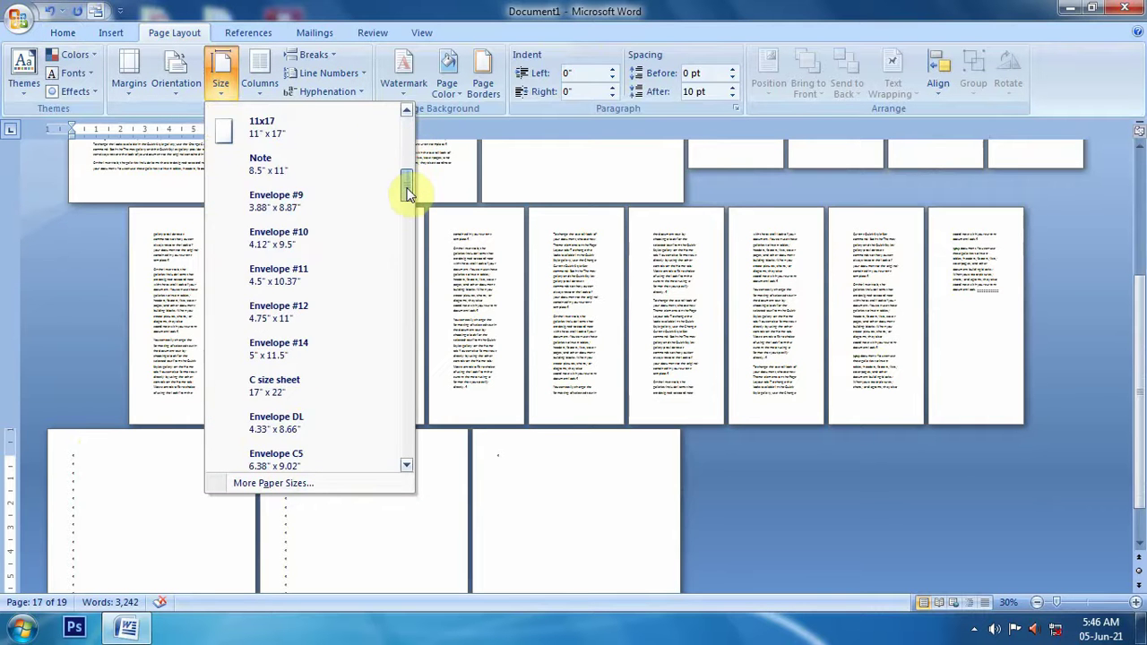
click(260, 484)
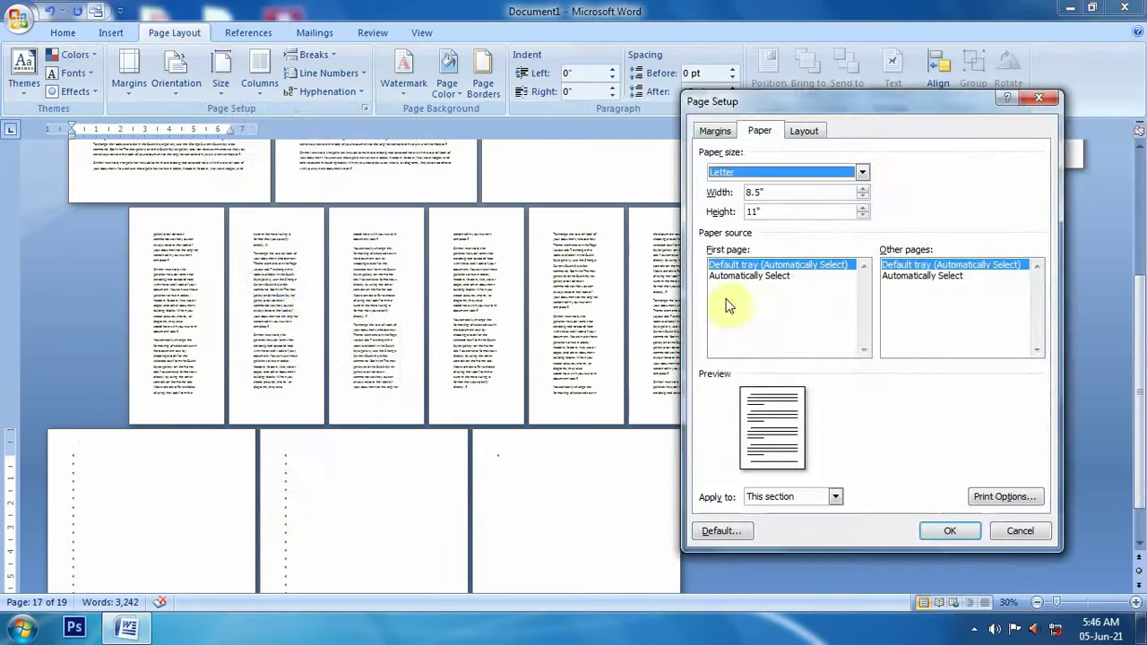
click(861, 173)
drag(863, 205, 863, 230)
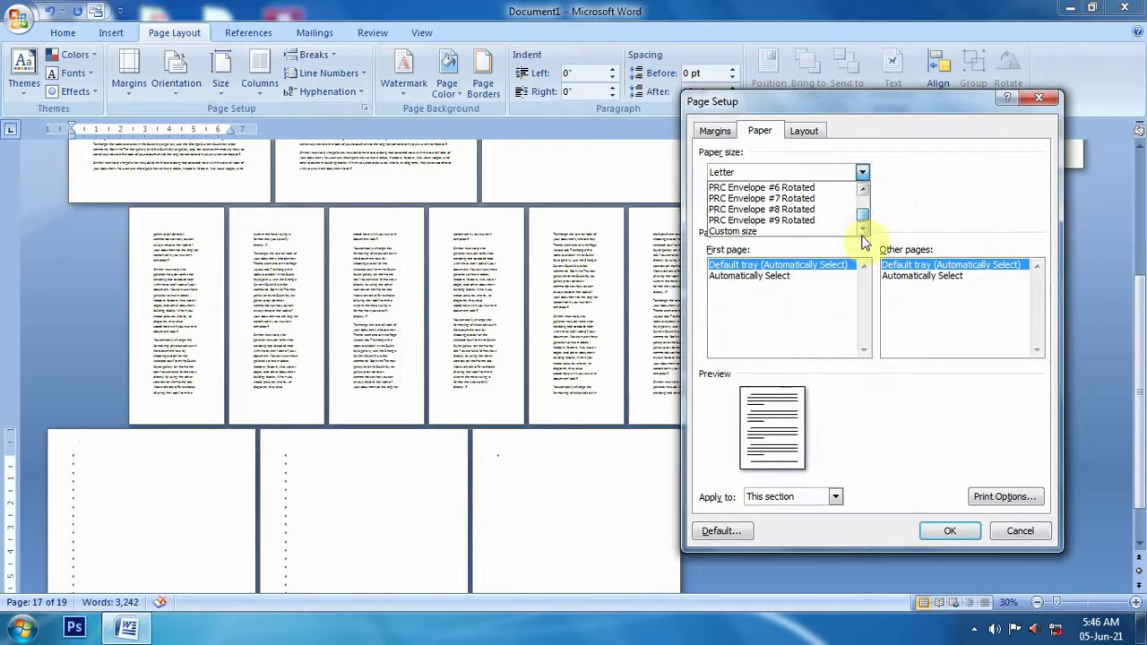
click(789, 231)
drag(771, 191, 740, 184)
text(4)
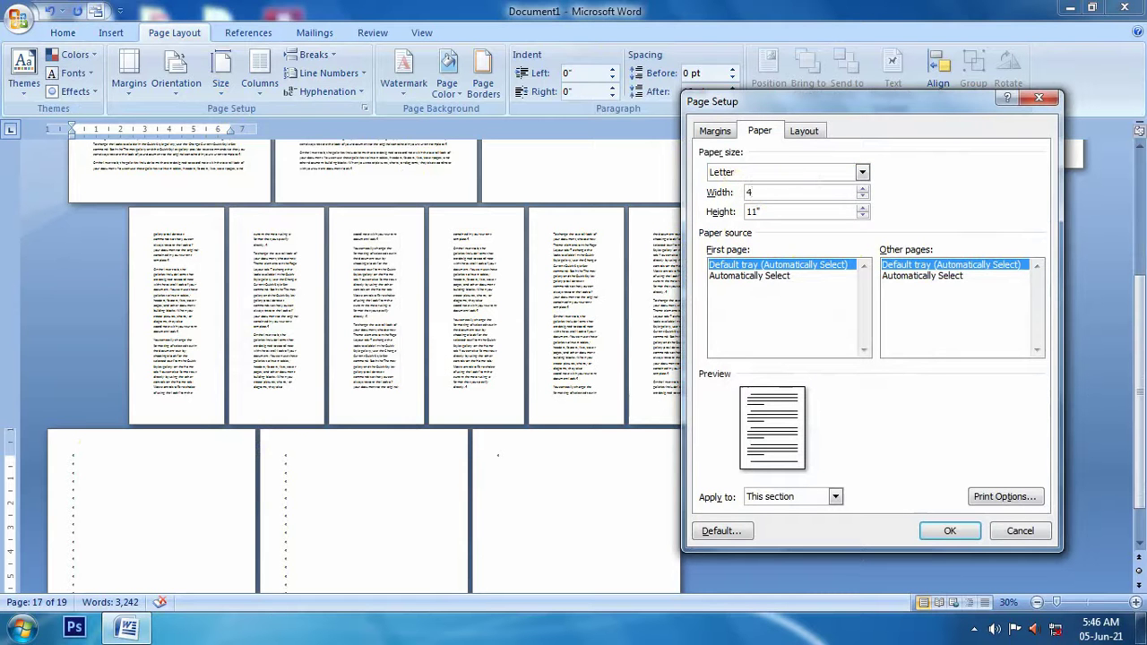
drag(772, 212, 722, 215)
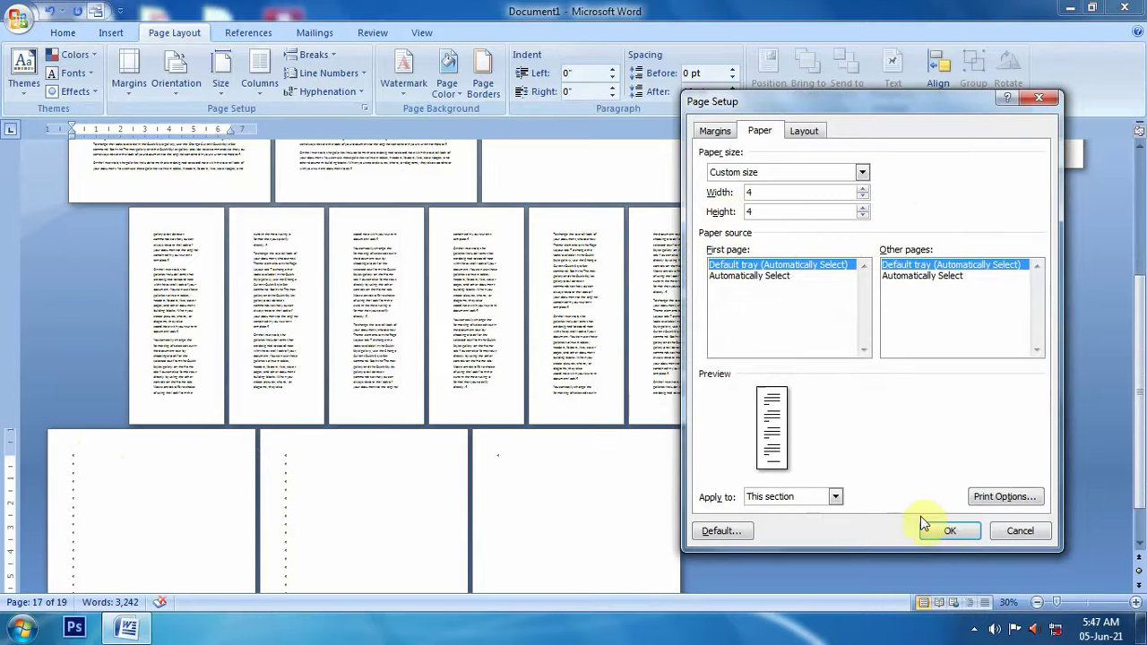
click(948, 533)
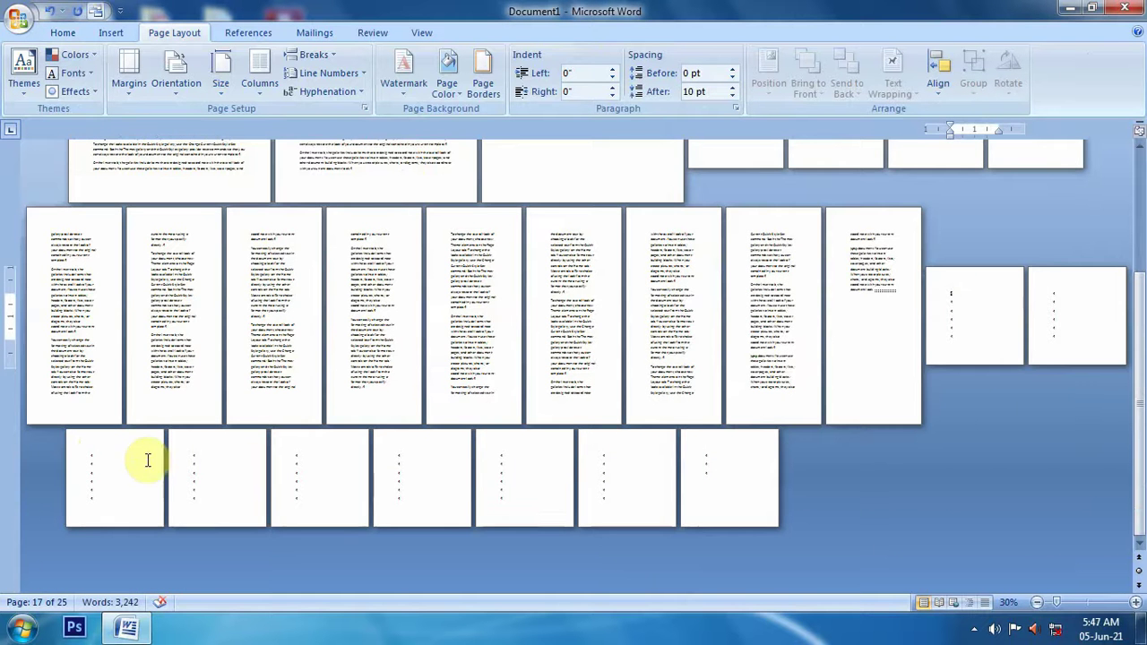
scroll(302, 499, up, 2)
scroll(327, 493, up, 2)
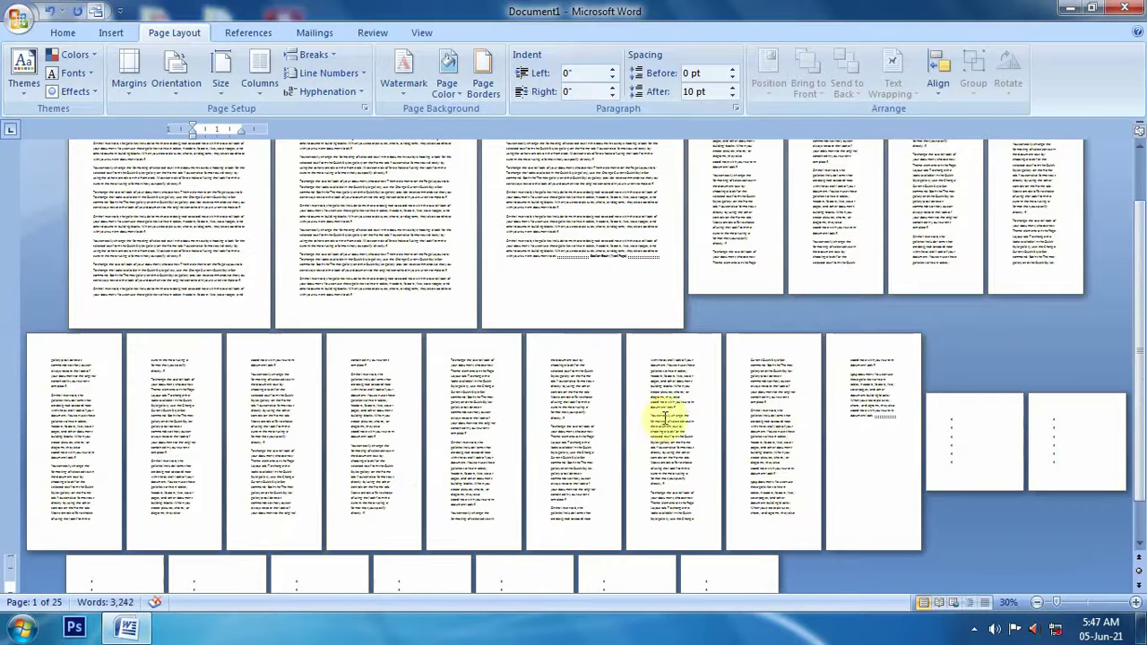
scroll(627, 403, up, 2)
click(170, 258)
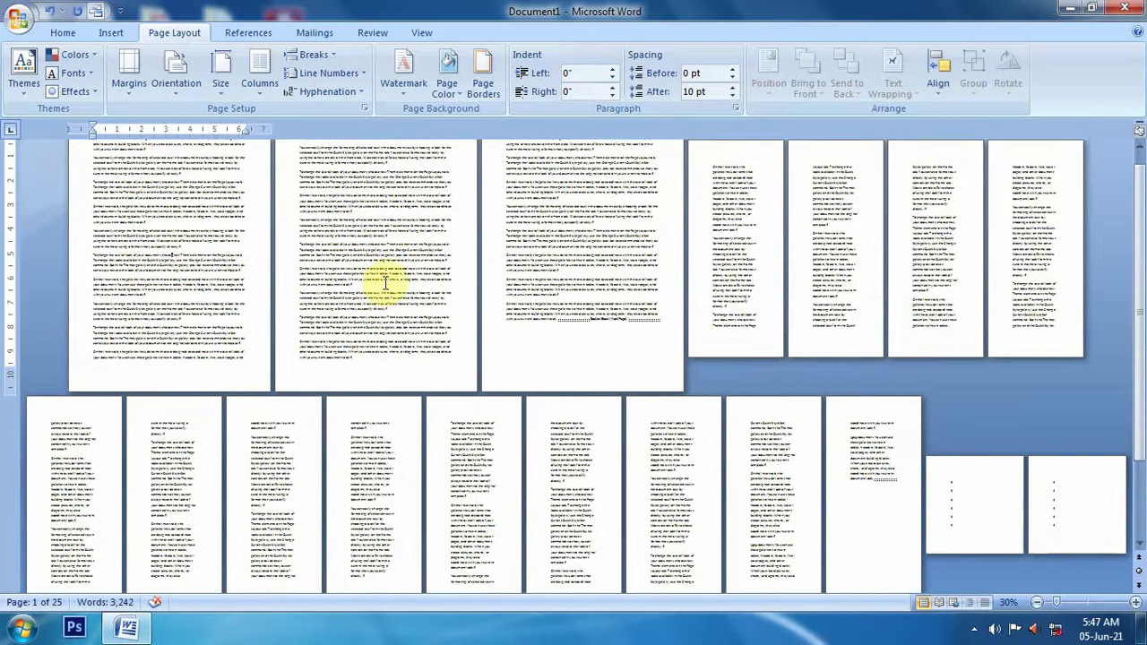
click(464, 283)
click(622, 285)
scroll(726, 402, down, 2)
click(843, 250)
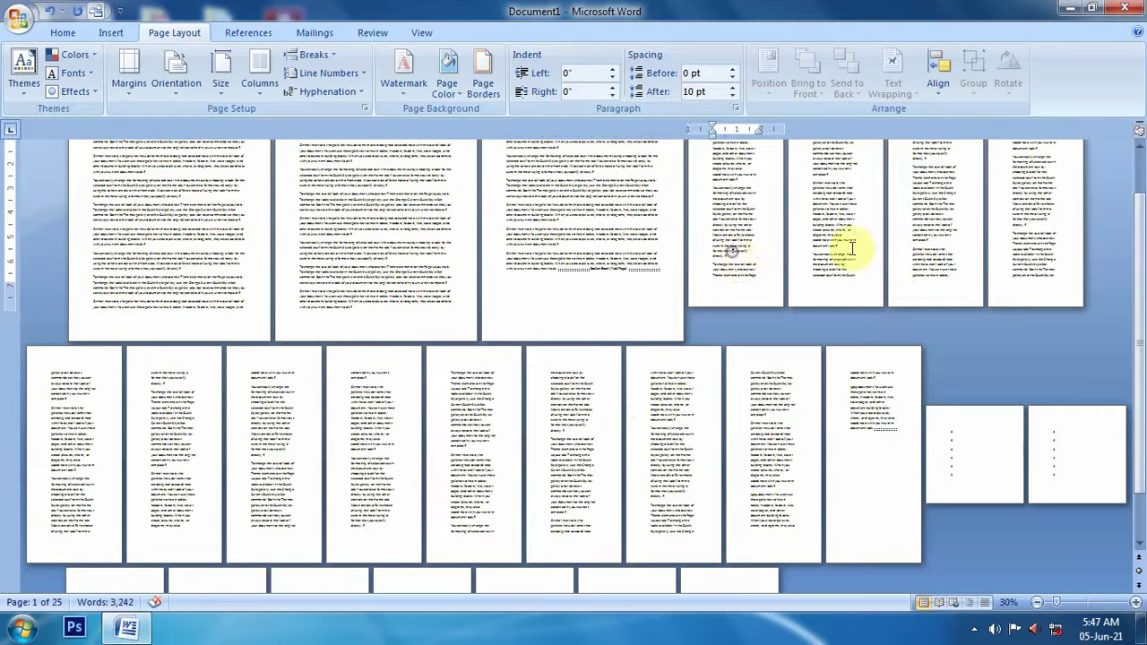
click(919, 242)
click(883, 439)
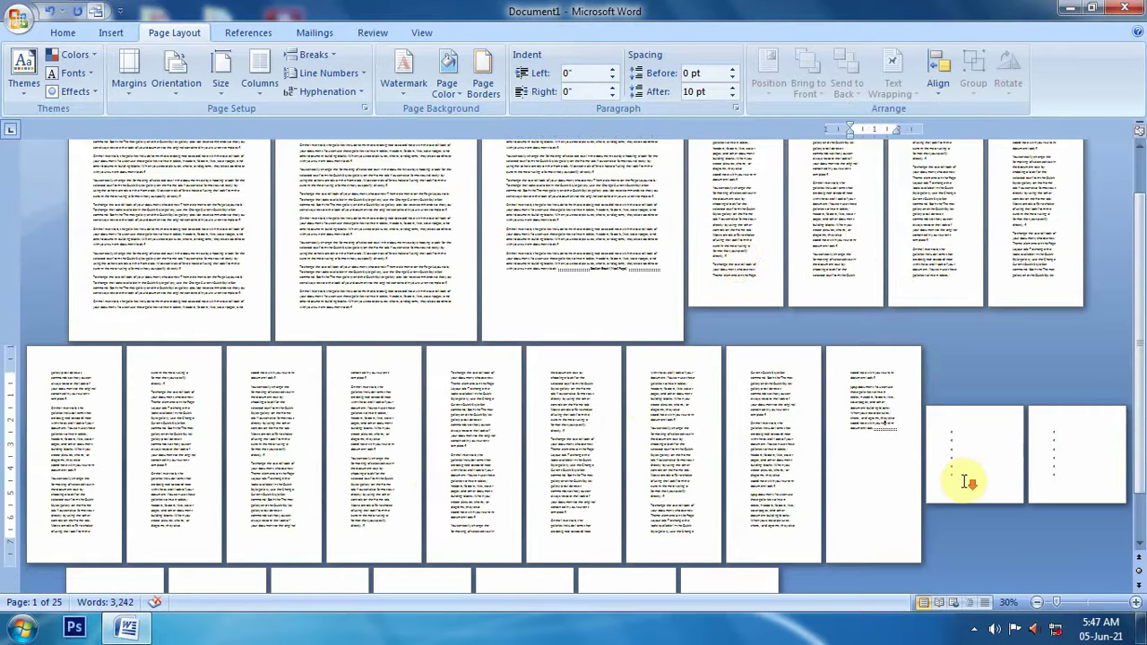
scroll(972, 430, down, 3)
click(983, 380)
click(1082, 385)
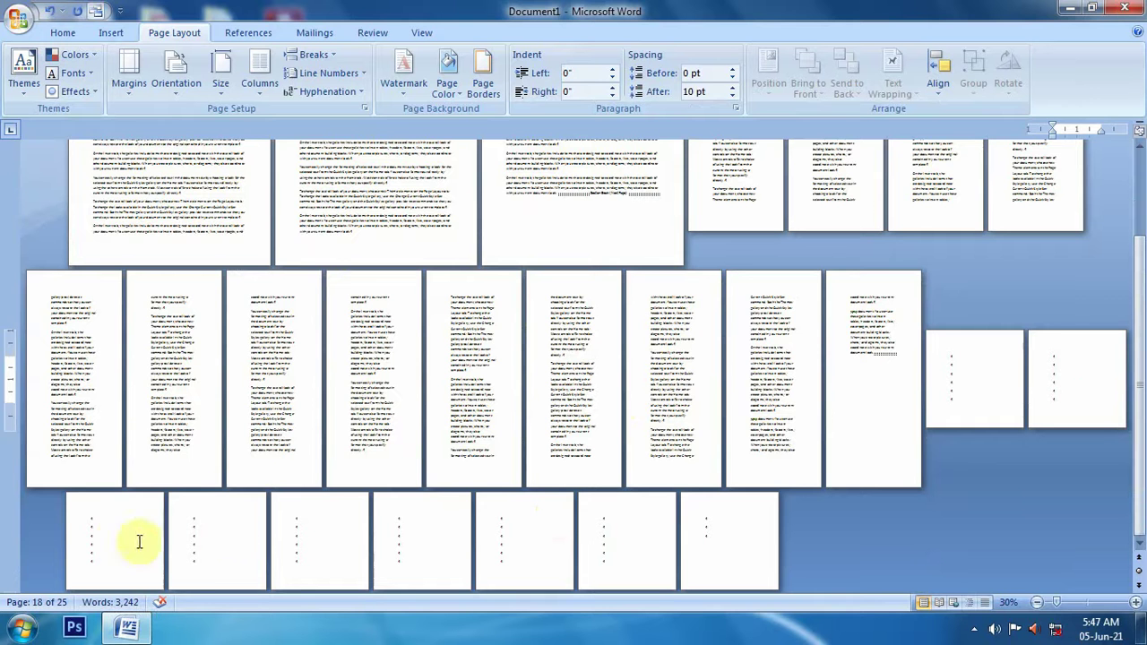
click(113, 539)
click(236, 536)
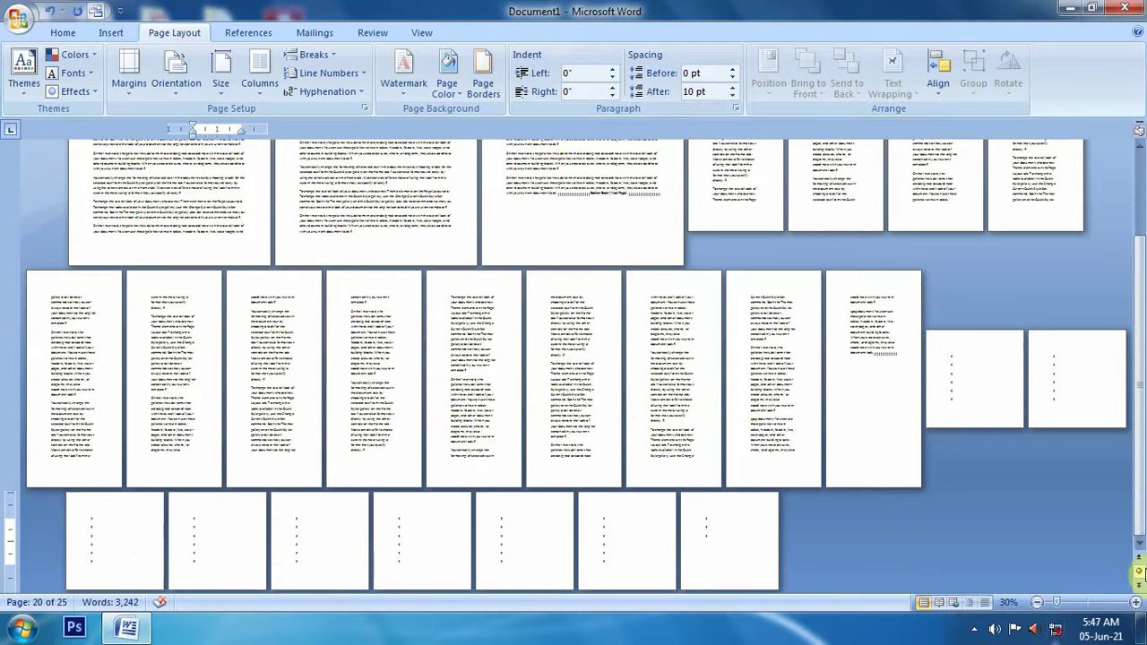
Zoom in on the square pages until one fills the view, then move up to earlier pages
click(1135, 604)
click(1135, 603)
click(1135, 604)
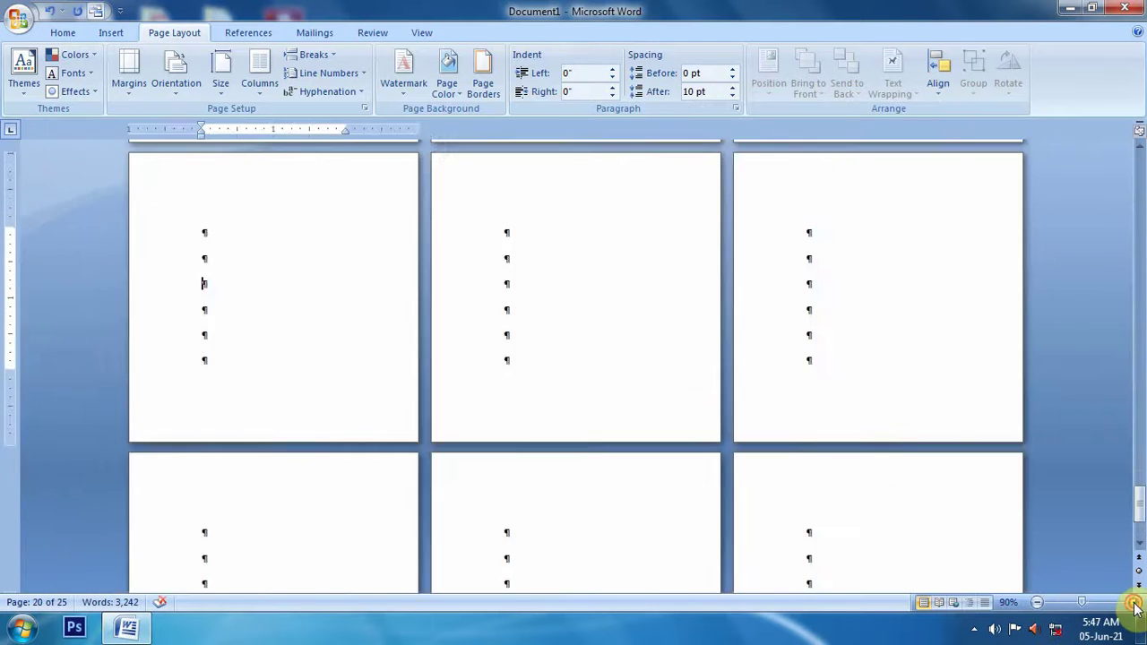
click(1135, 603)
click(1135, 604)
click(1135, 603)
click(1135, 603)
click(1135, 603)
click(1134, 603)
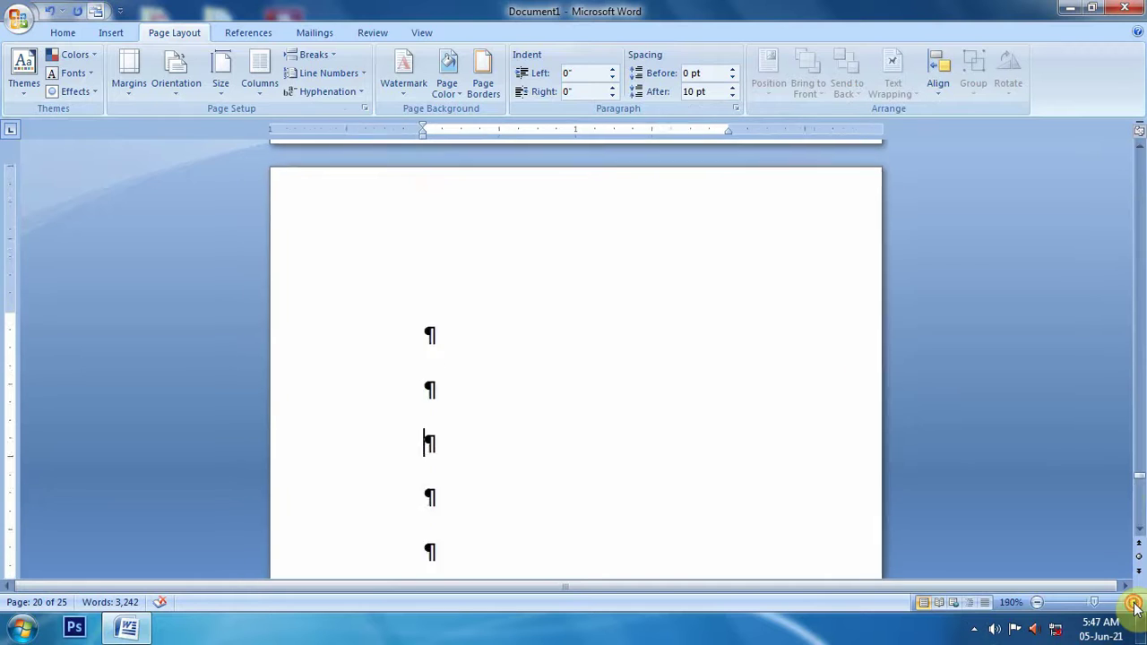
click(1135, 603)
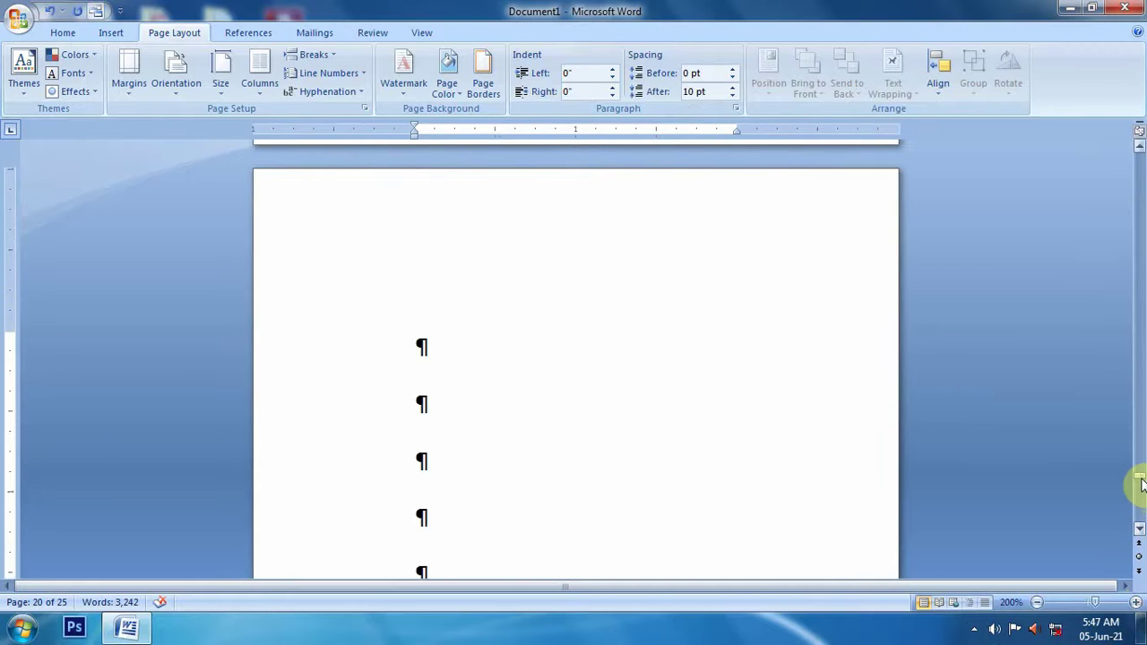
drag(1141, 484, 1143, 156)
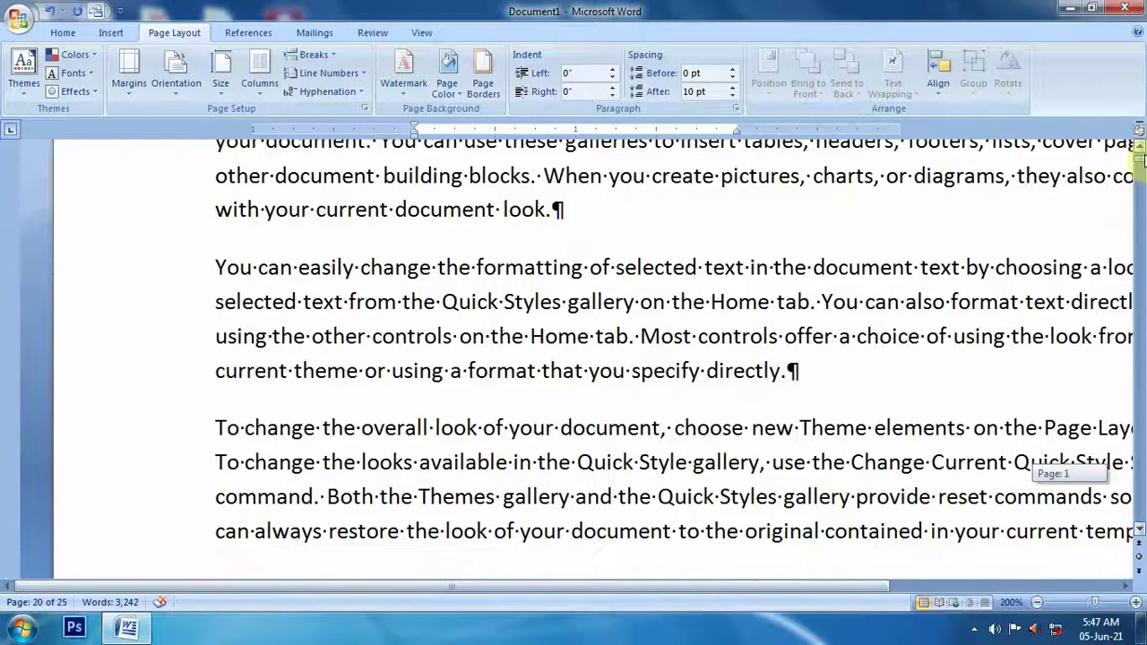
Zoom out slightly and review the two-column pages back to the opening text on page 1
click(1037, 602)
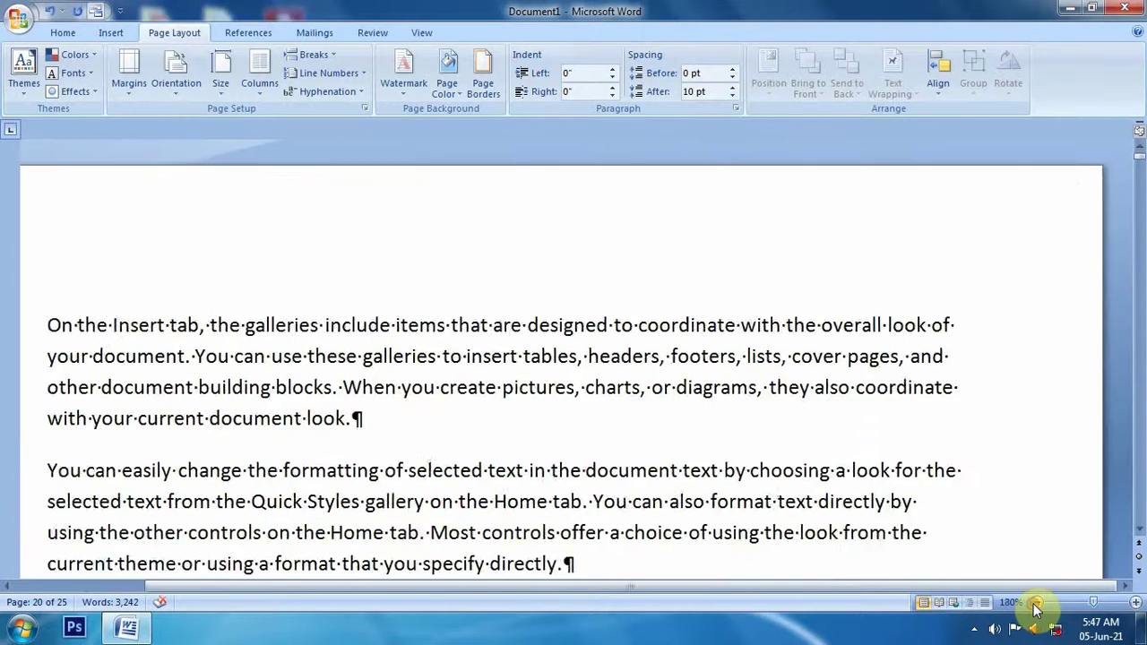
click(1037, 602)
click(1037, 602)
click(1037, 603)
click(1037, 602)
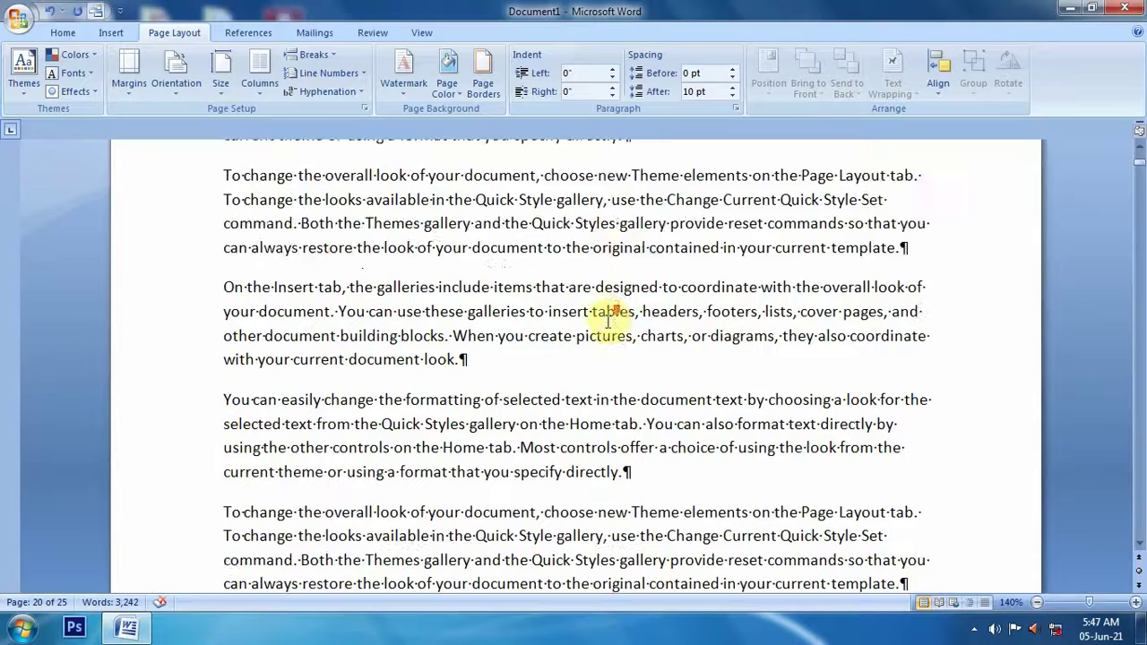
scroll(607, 319, down, 2)
scroll(607, 269, down, 3)
scroll(601, 328, down, 3)
scroll(605, 332, down, 5)
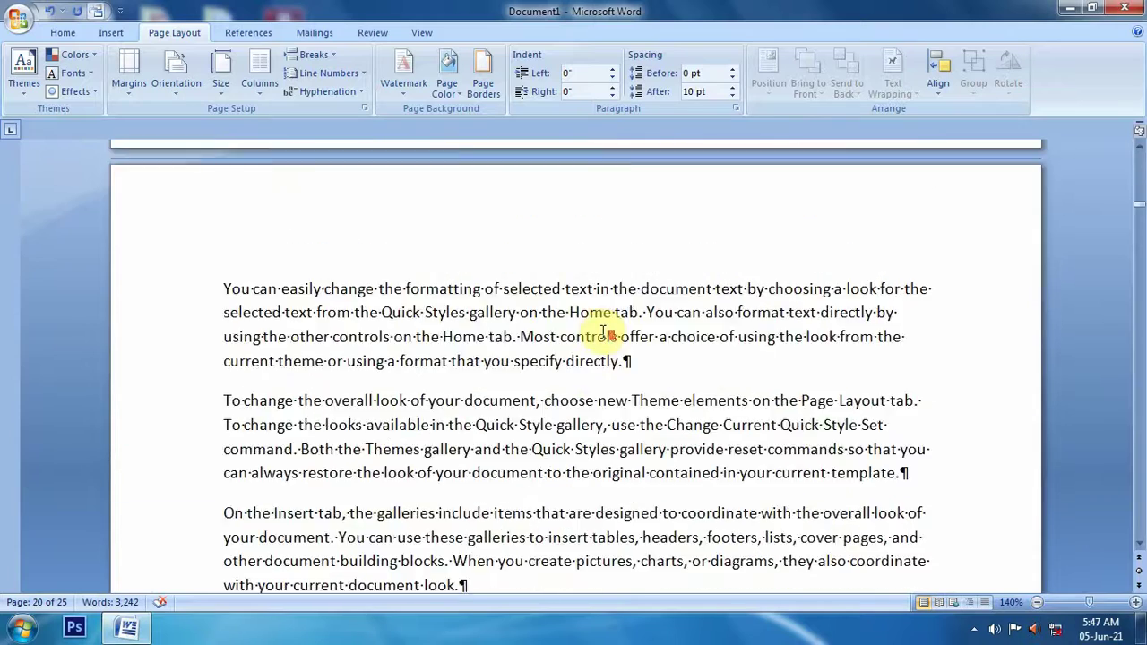
scroll(608, 333, down, 3)
scroll(600, 336, down, 3)
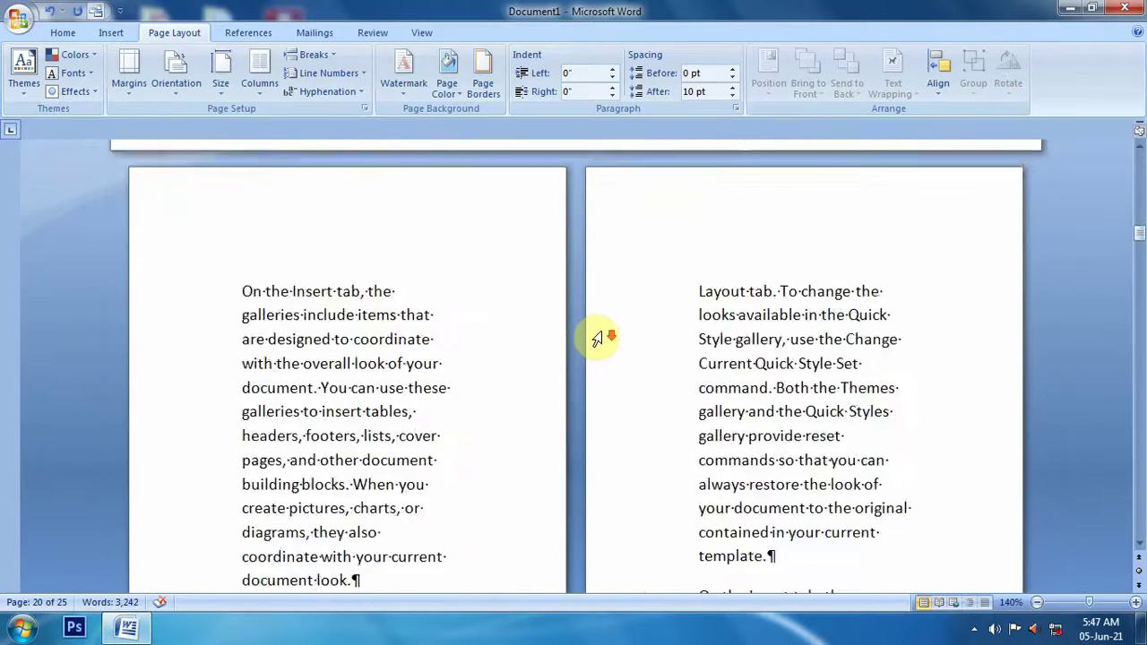
scroll(599, 339, down, 3)
scroll(599, 339, down, 3)
scroll(599, 339, down, 3)
scroll(599, 339, down, 3)
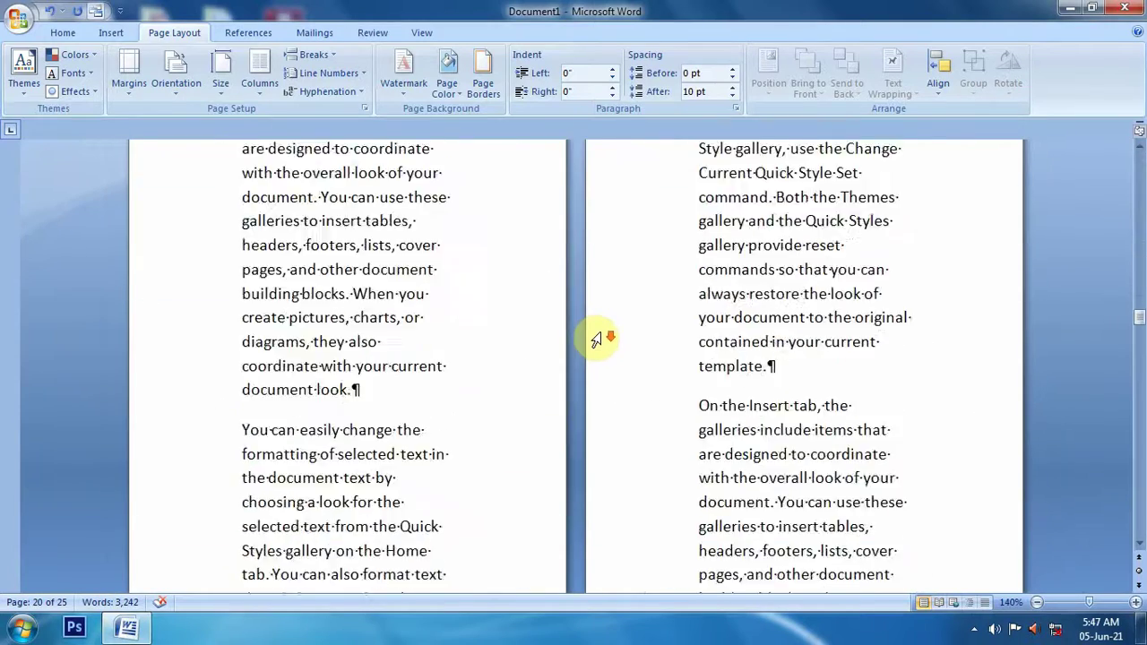
scroll(599, 339, down, 3)
scroll(599, 341, down, 3)
scroll(599, 341, down, 3)
scroll(599, 342, down, 3)
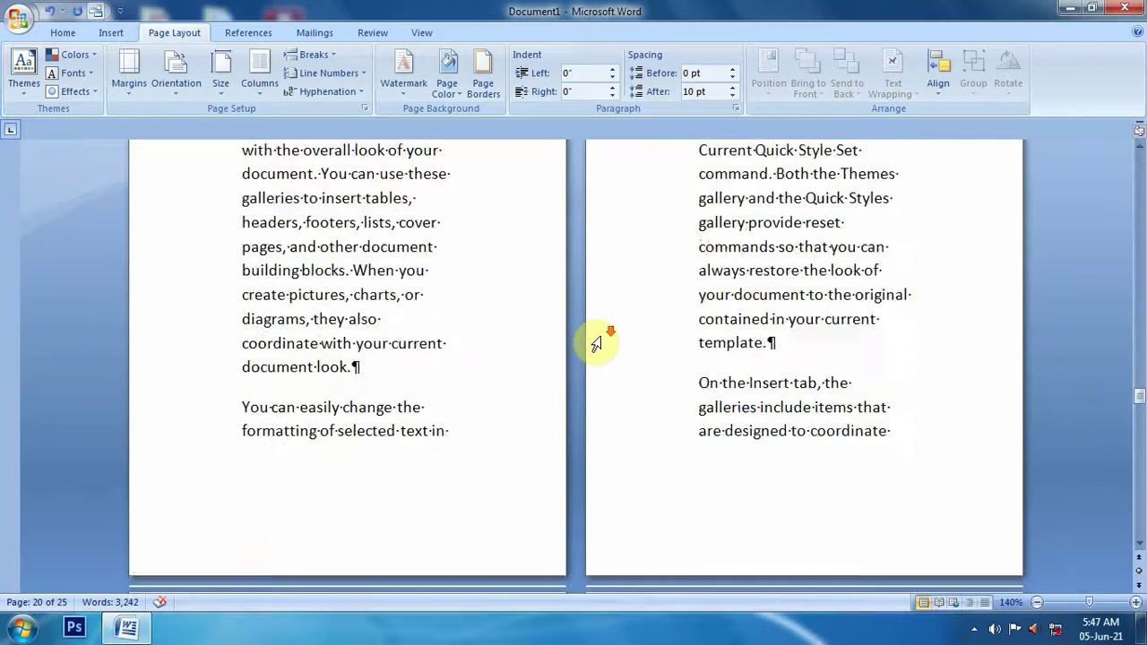
scroll(597, 341, down, 3)
scroll(597, 341, down, 3)
scroll(600, 340, down, 3)
scroll(574, 354, down, 3)
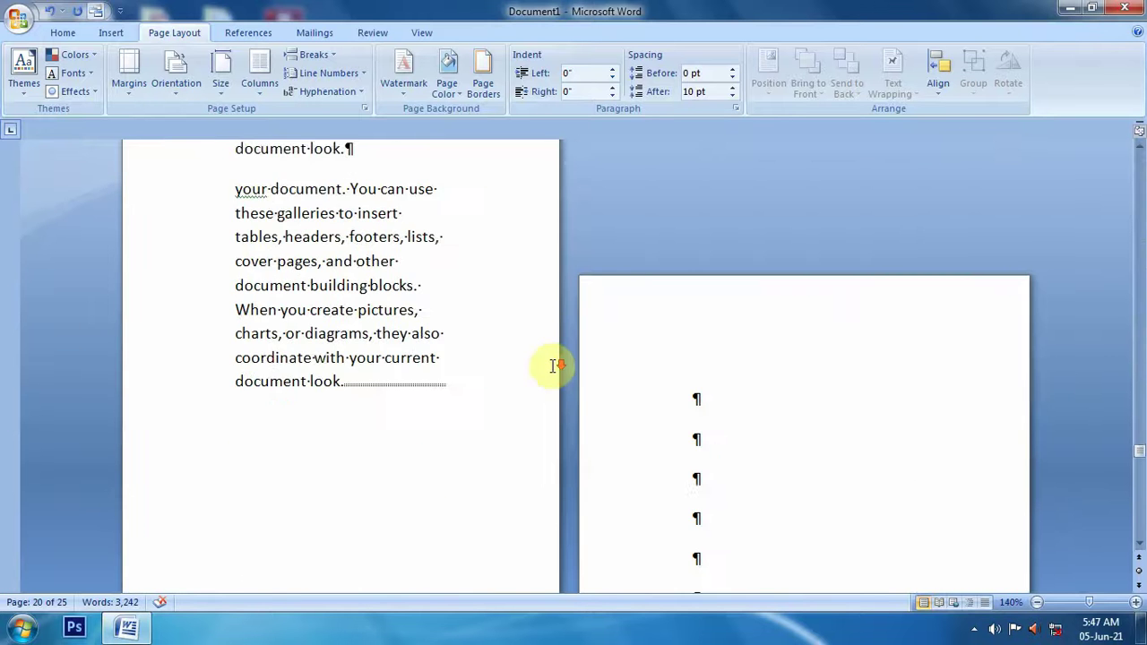
scroll(573, 358, down, 3)
scroll(615, 356, down, 3)
scroll(615, 349, down, 3)
scroll(616, 359, up, 2)
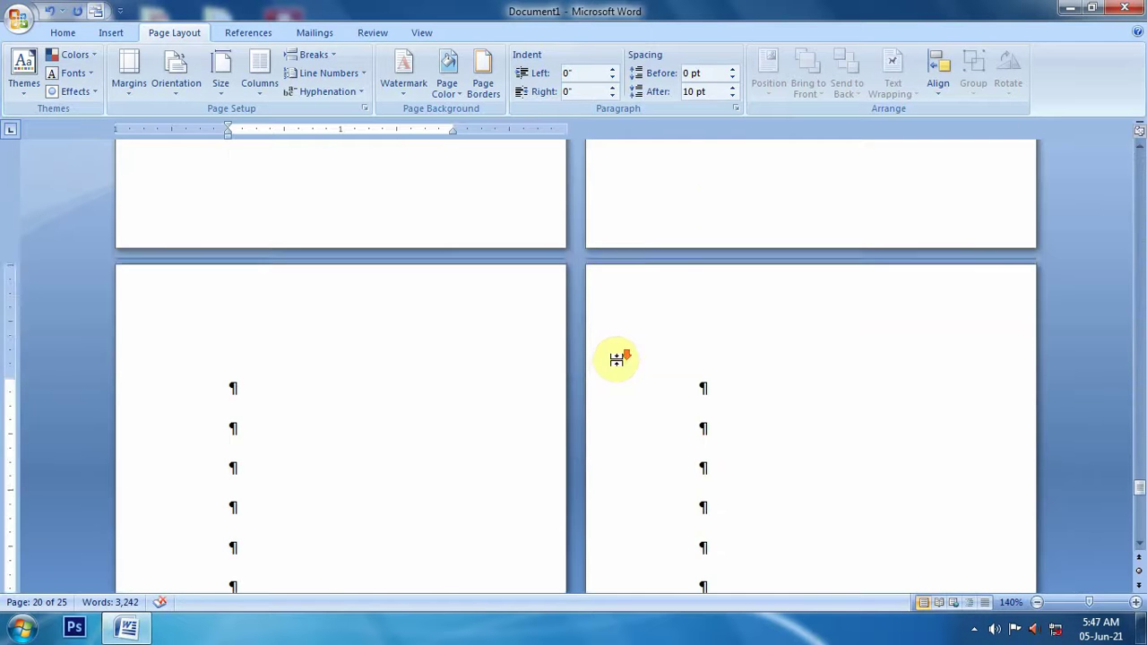
scroll(616, 362, down, 2)
scroll(681, 386, down, 3)
scroll(750, 400, down, 2)
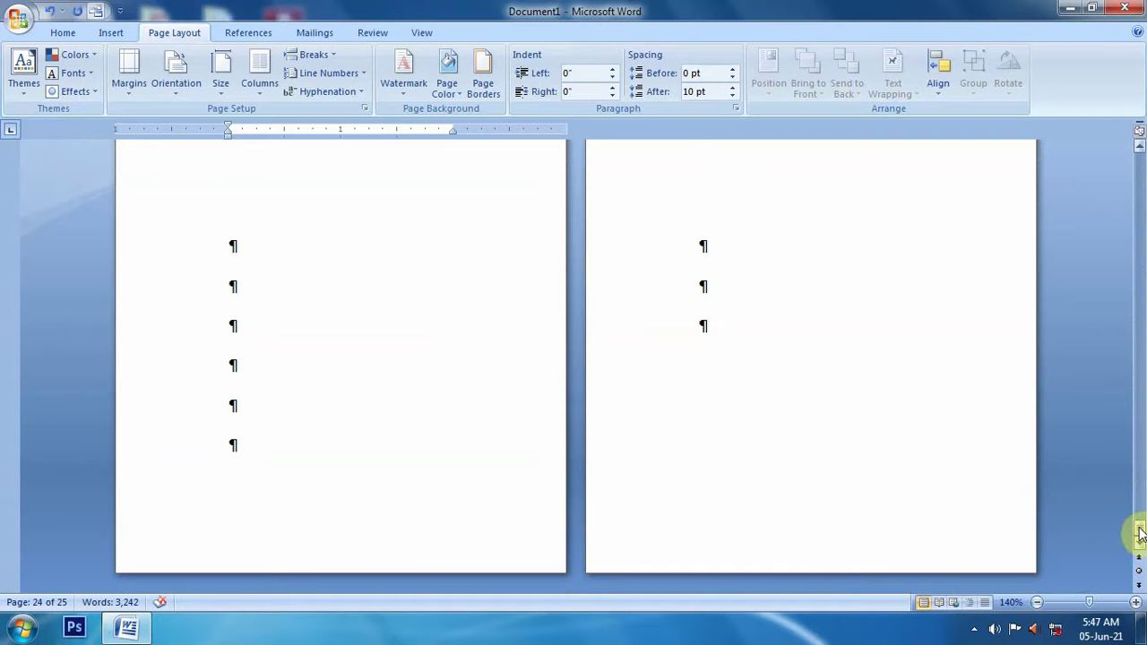
drag(1140, 161, 1140, 151)
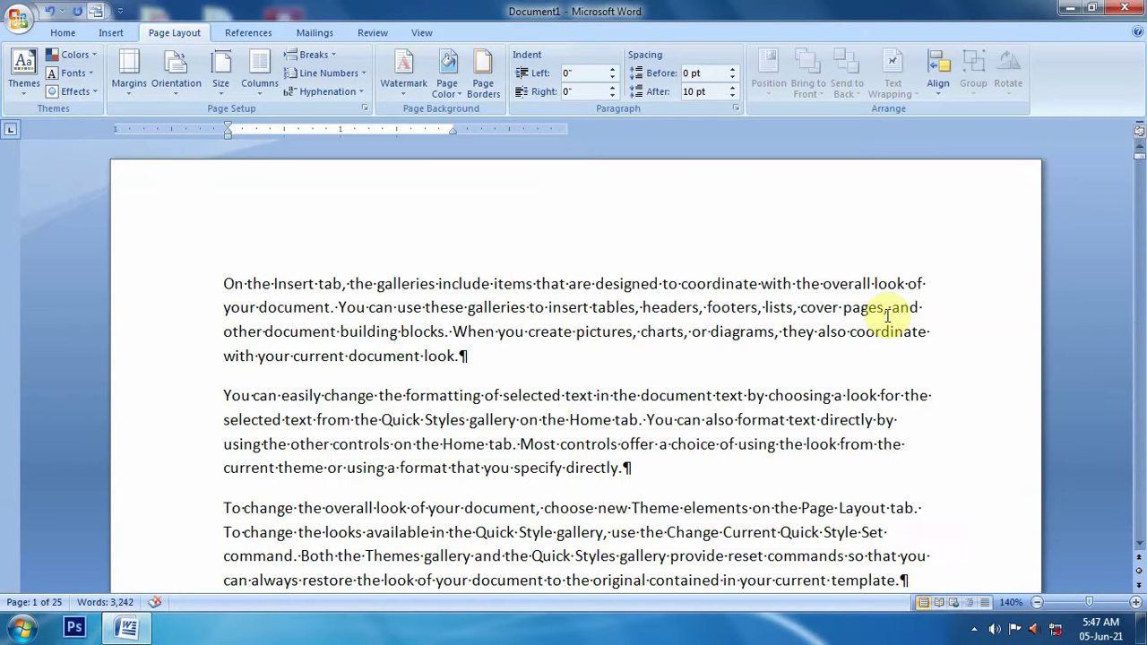